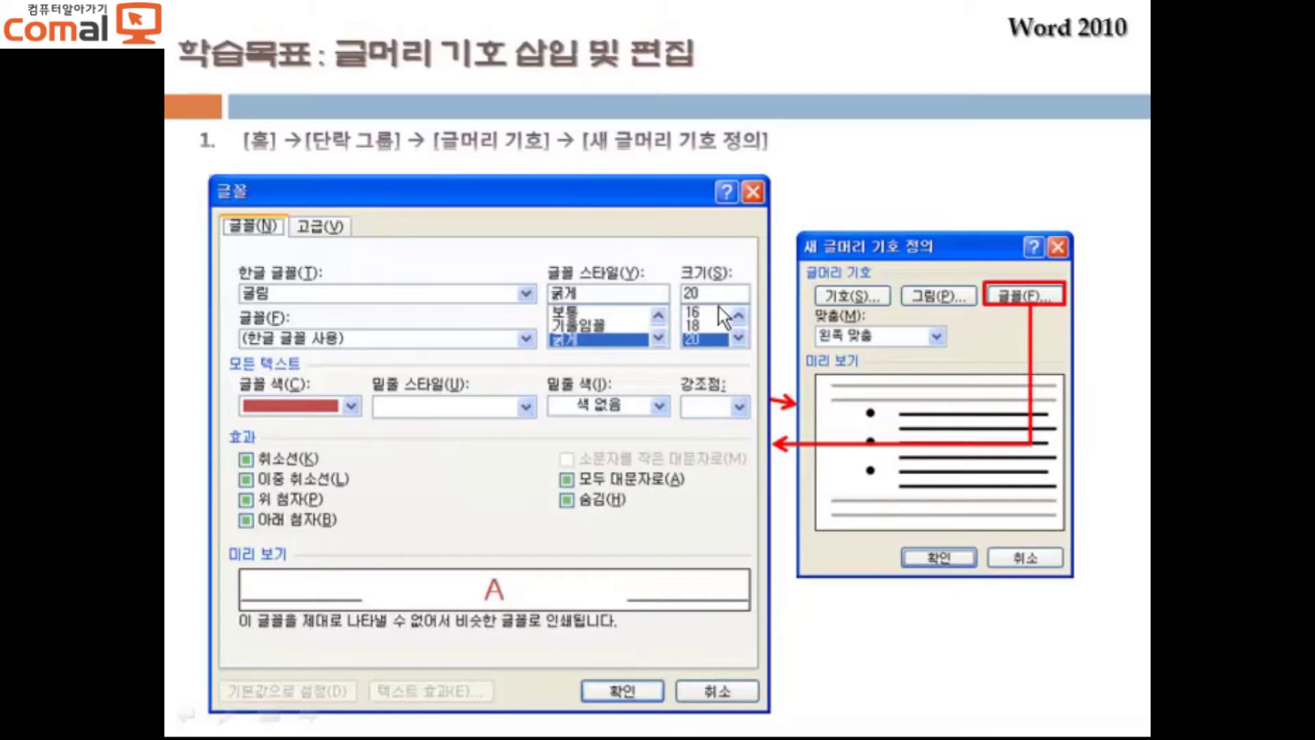
key(Right)
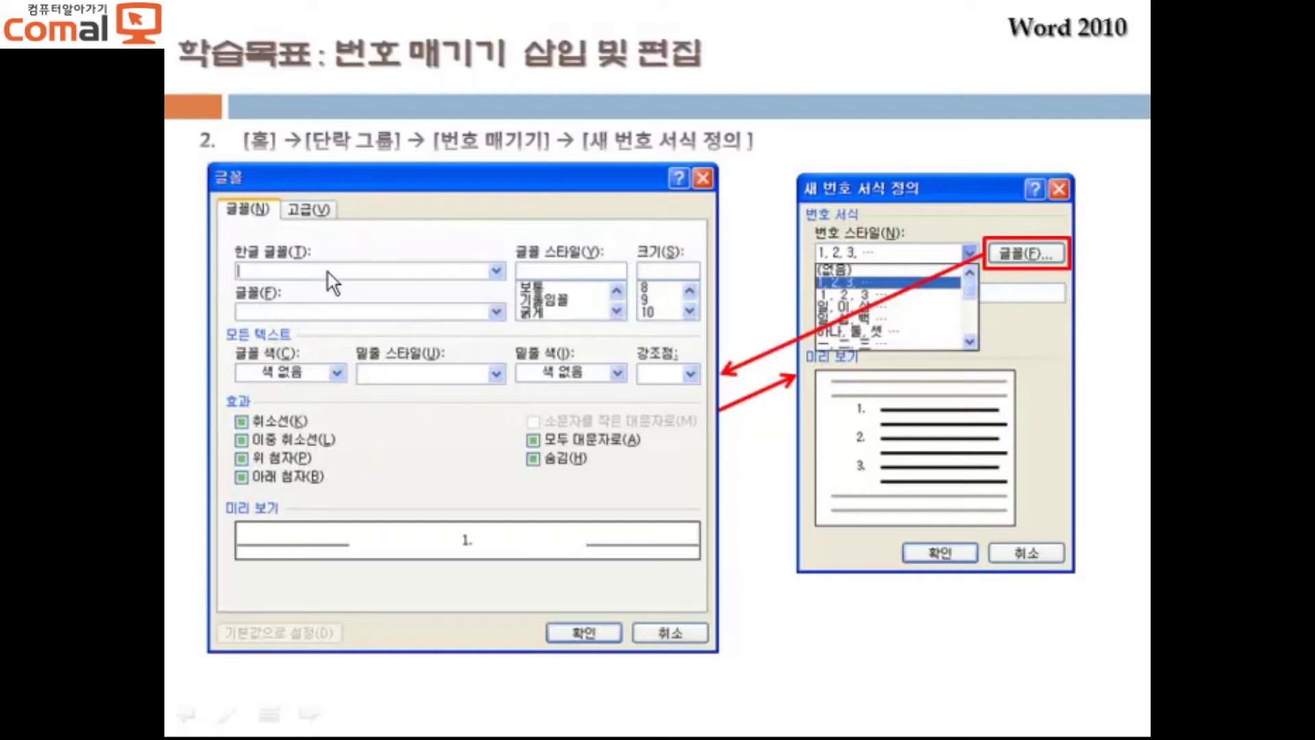
click(414, 238)
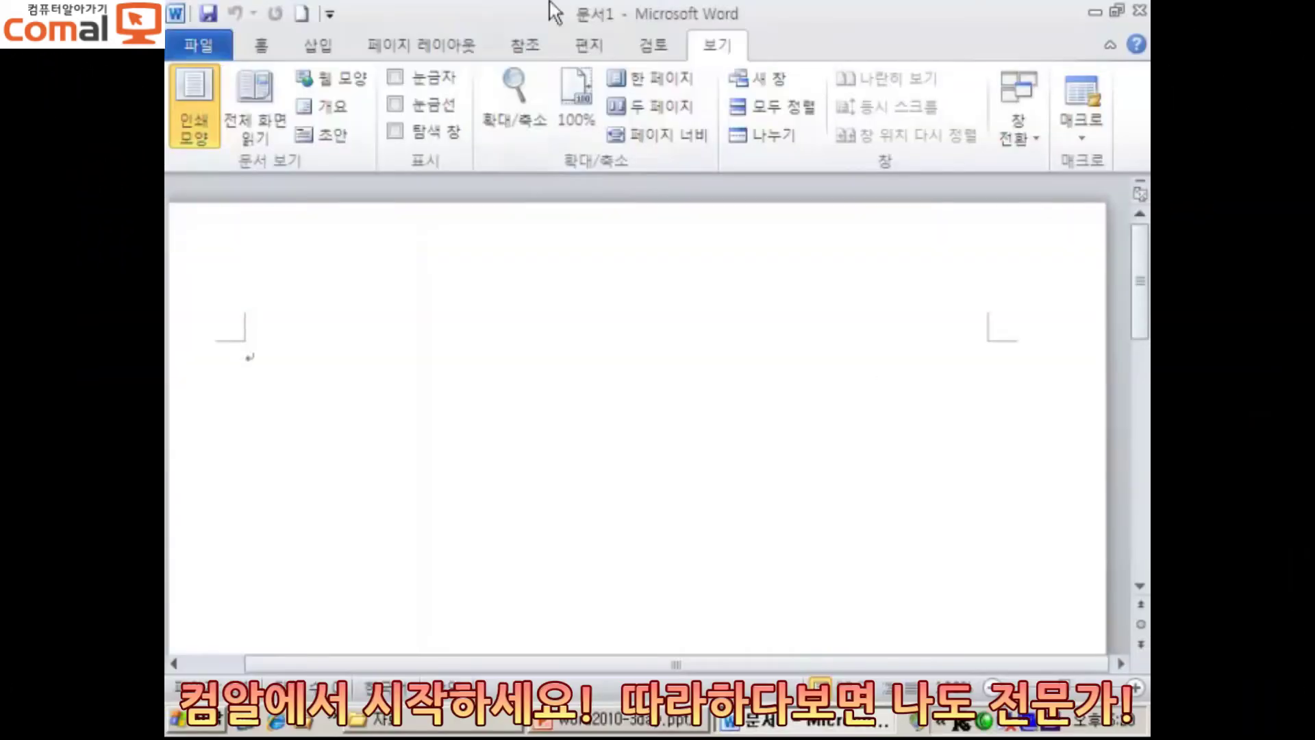
- Enter the filler text "너리ㅓㅇ리ㅓ니ㅏ러ㅣ너란어린얼" as the document's first line and start a new paragraph below it
click(261, 45)
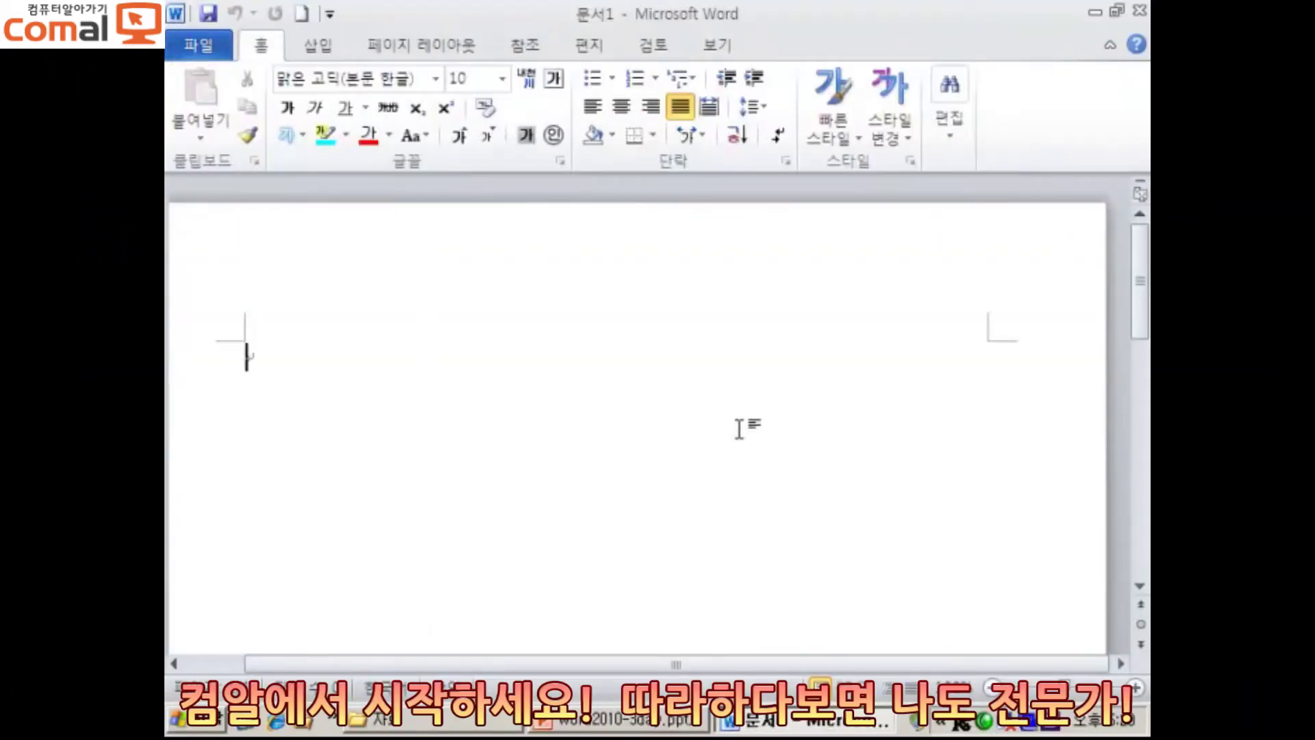
text(너리ㅓㅇ리ㅓㄴ)
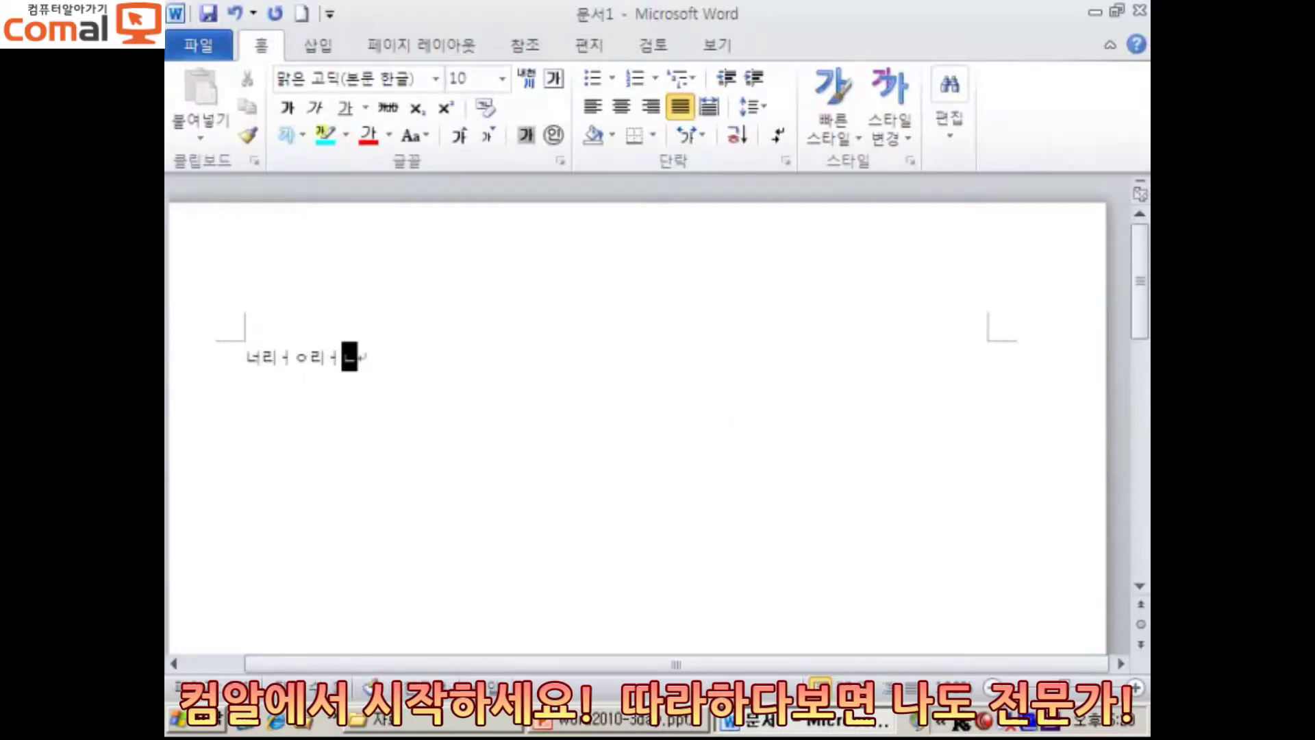
text(ㅣㅏ러ㅣ너란어린얼)
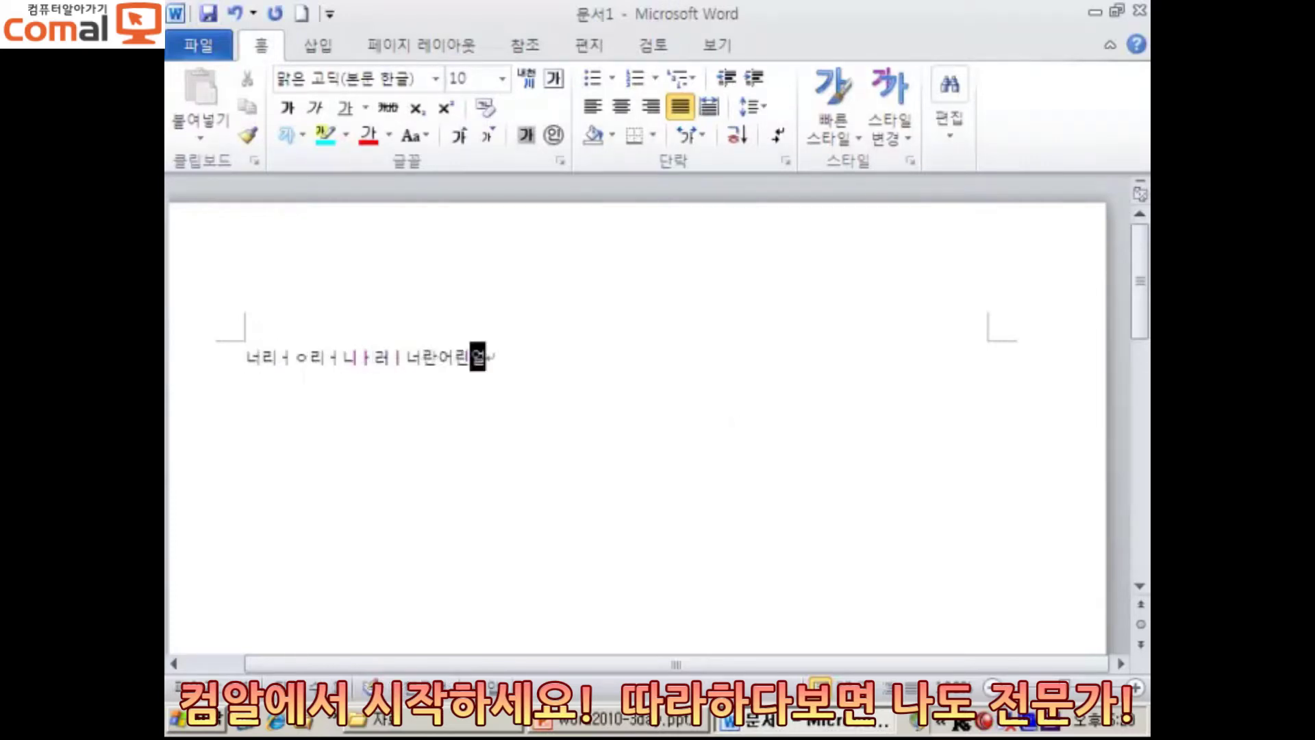
key(Return)
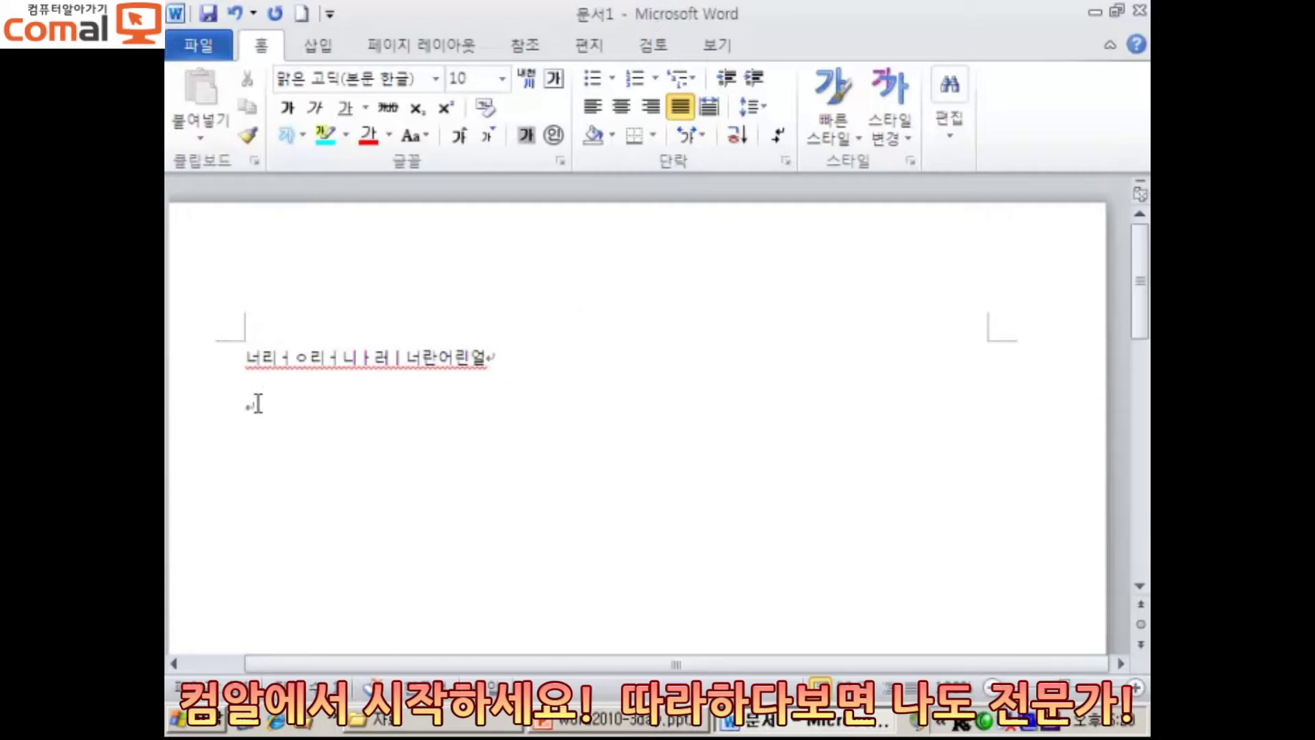
- Define a new bullet using the Wingdings telephone symbol (character code 40) and apply it to the empty second paragraph
click(613, 78)
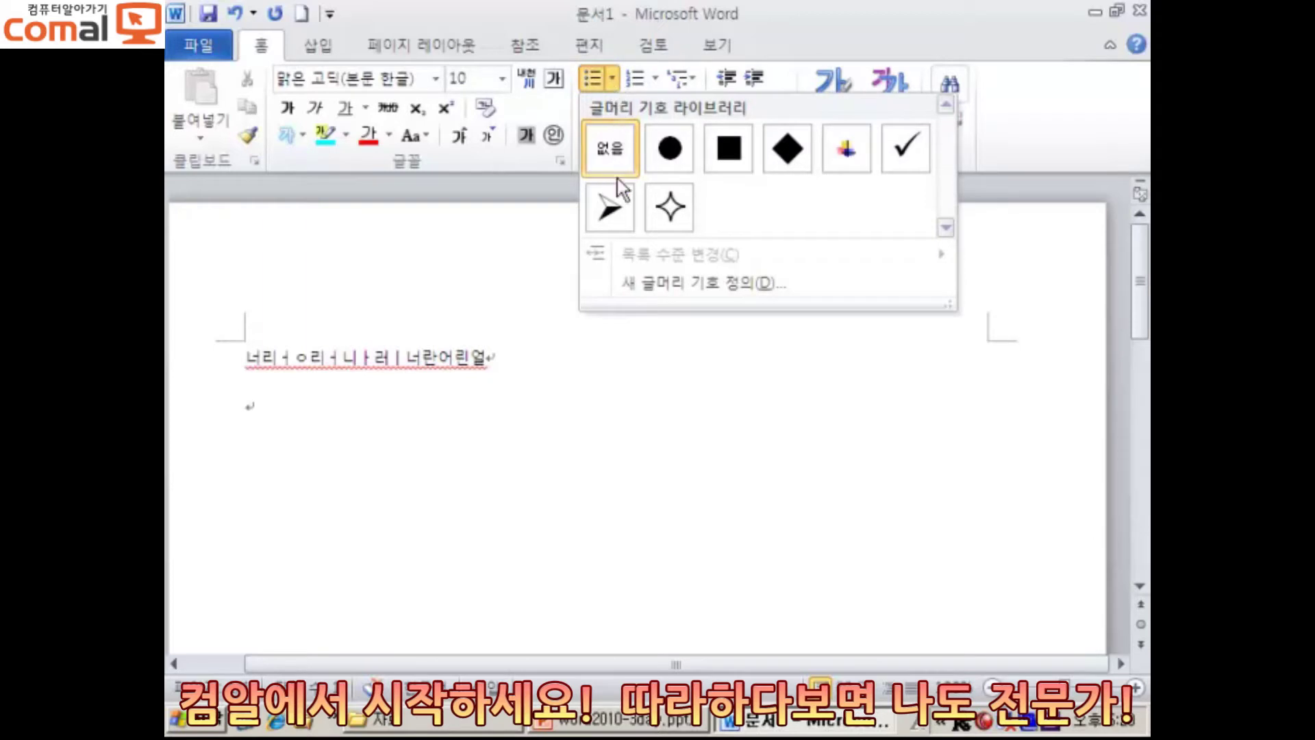
click(744, 282)
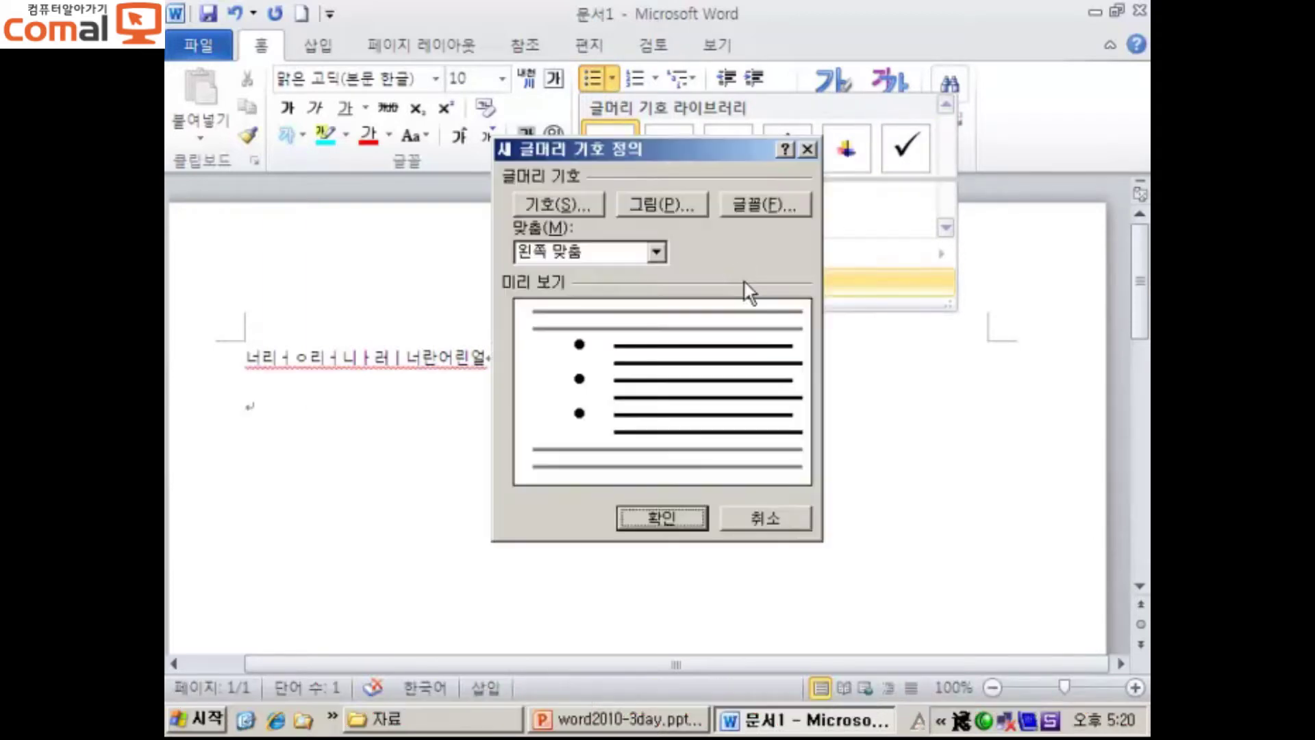
drag(698, 152, 947, 146)
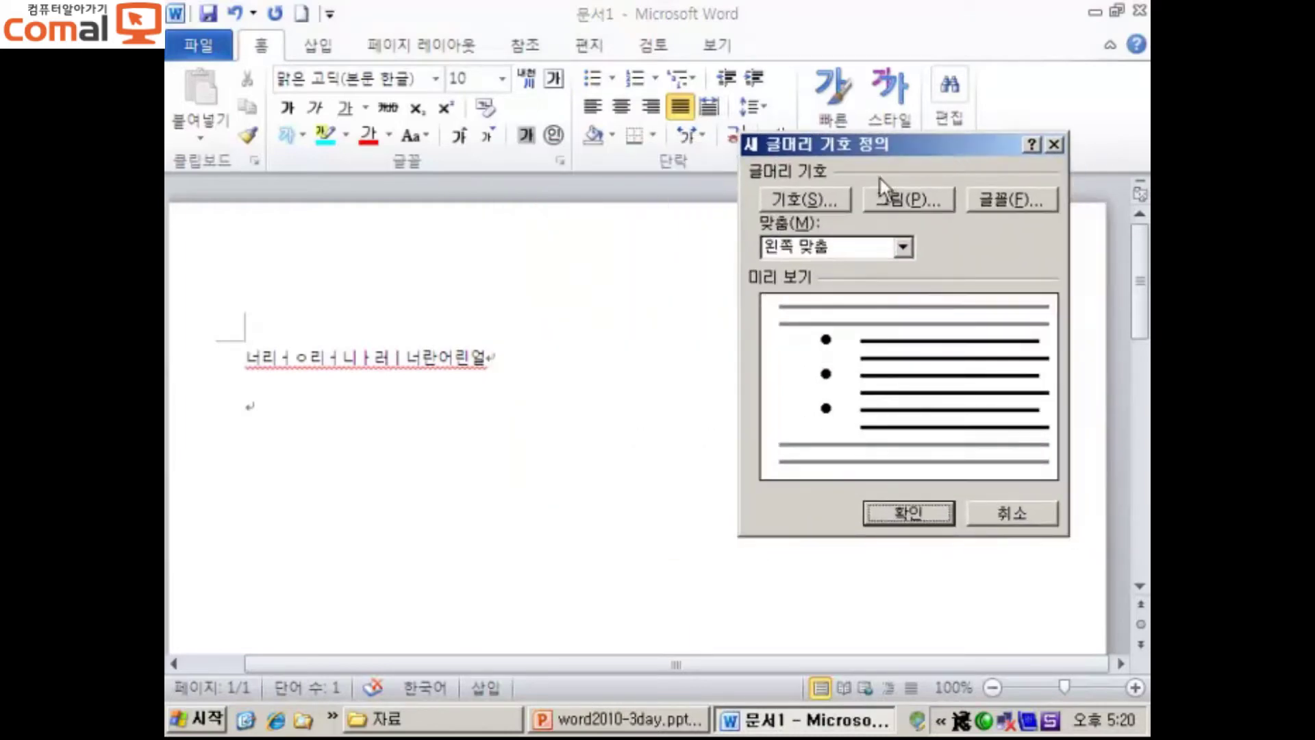
click(810, 196)
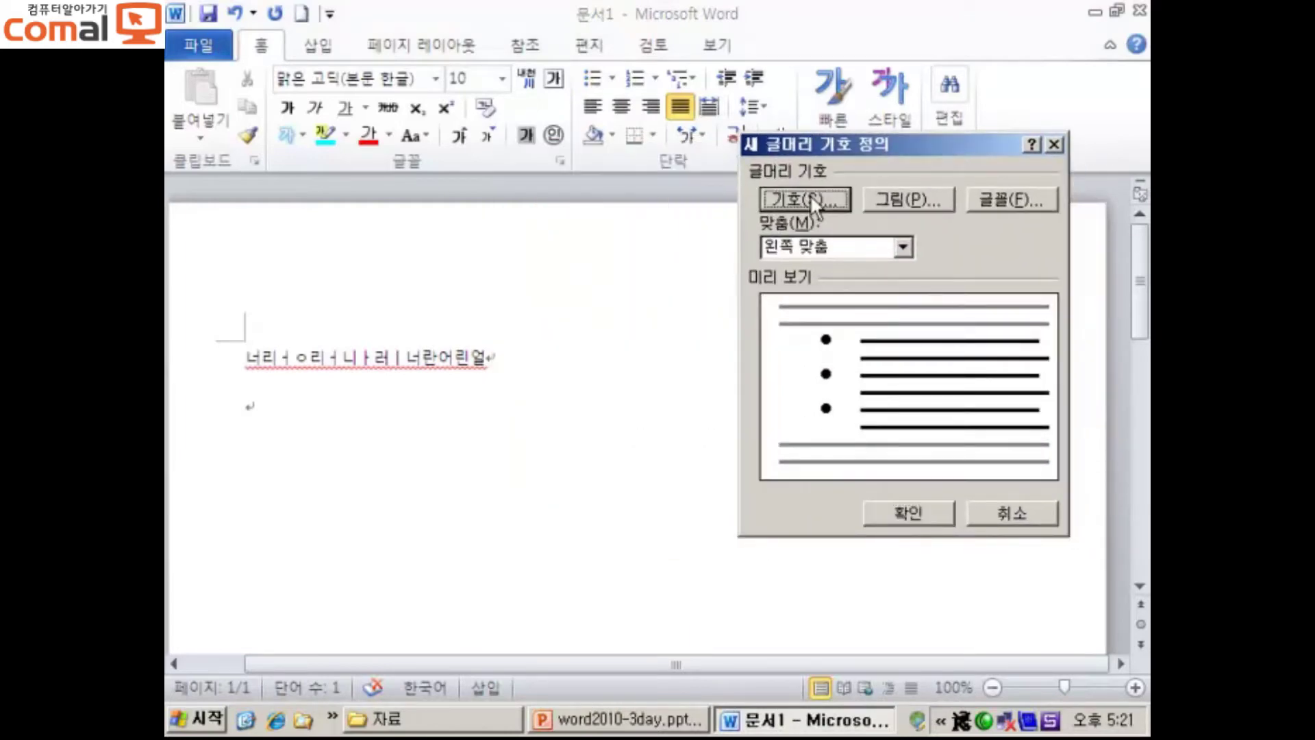
click(812, 196)
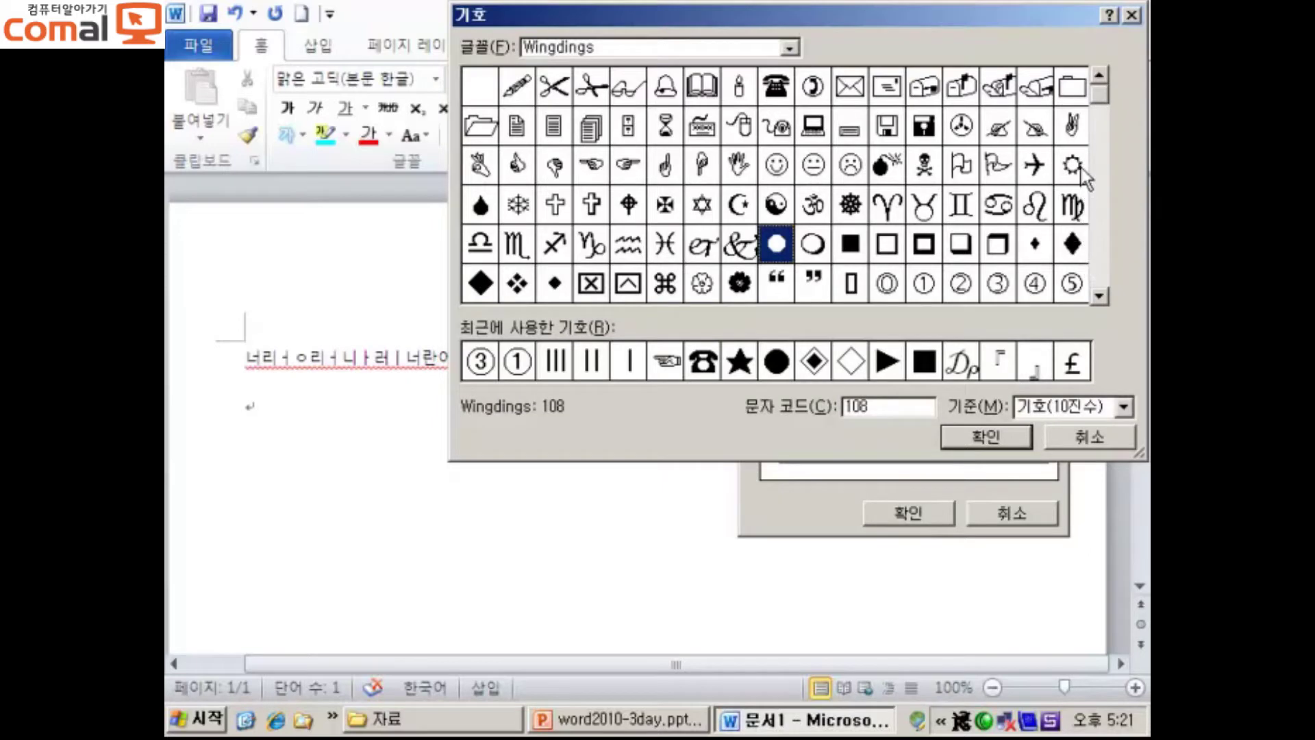
click(779, 83)
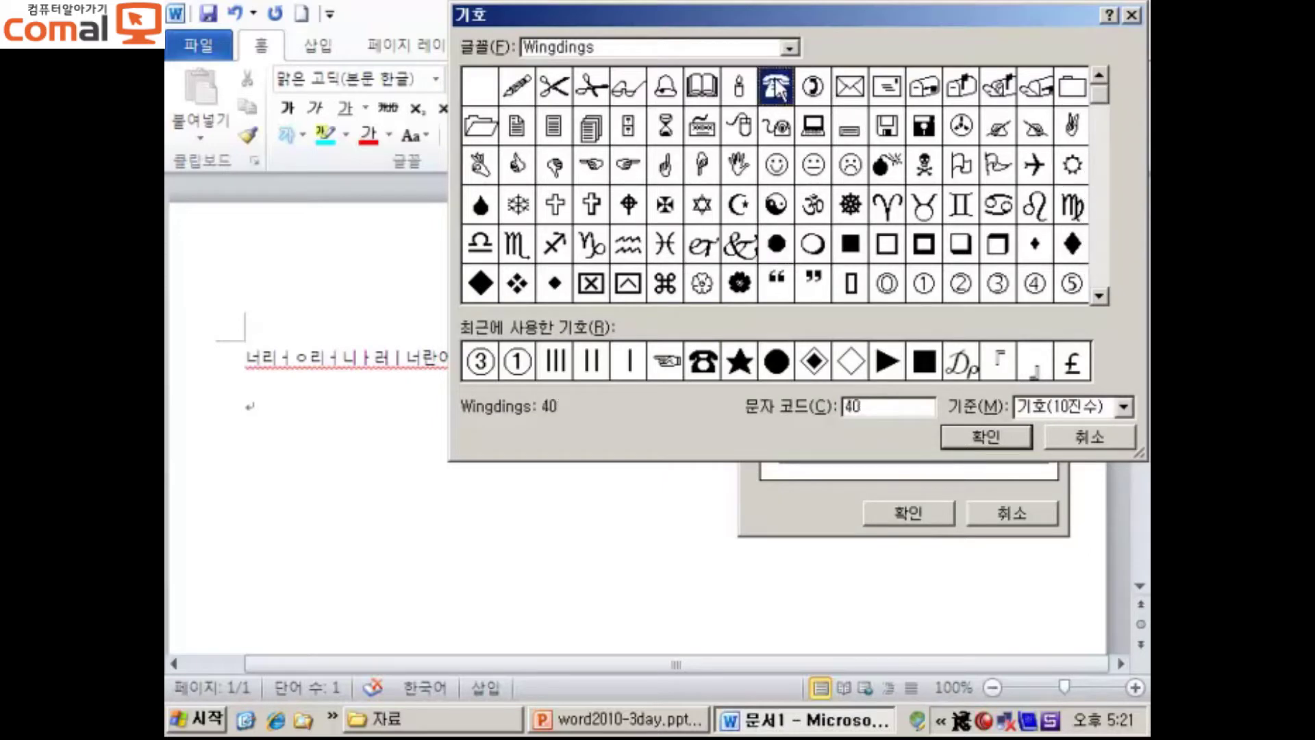
click(986, 437)
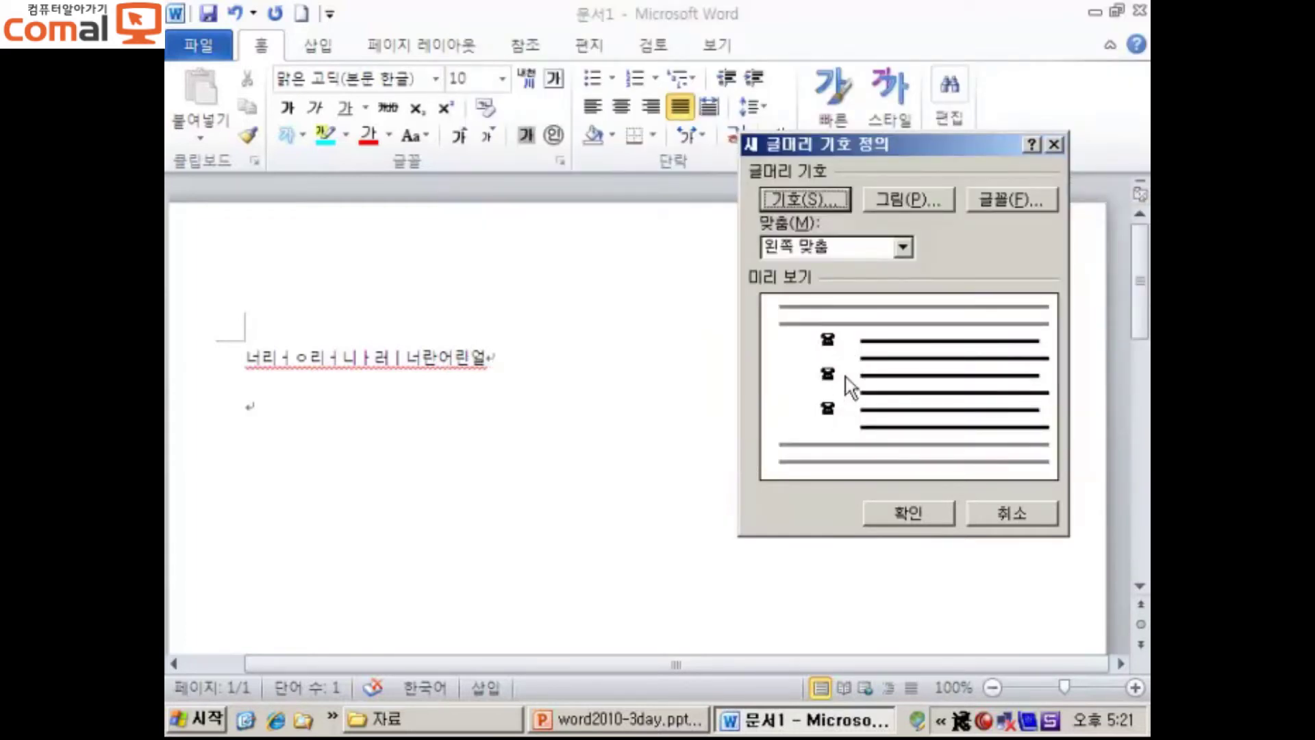
click(901, 515)
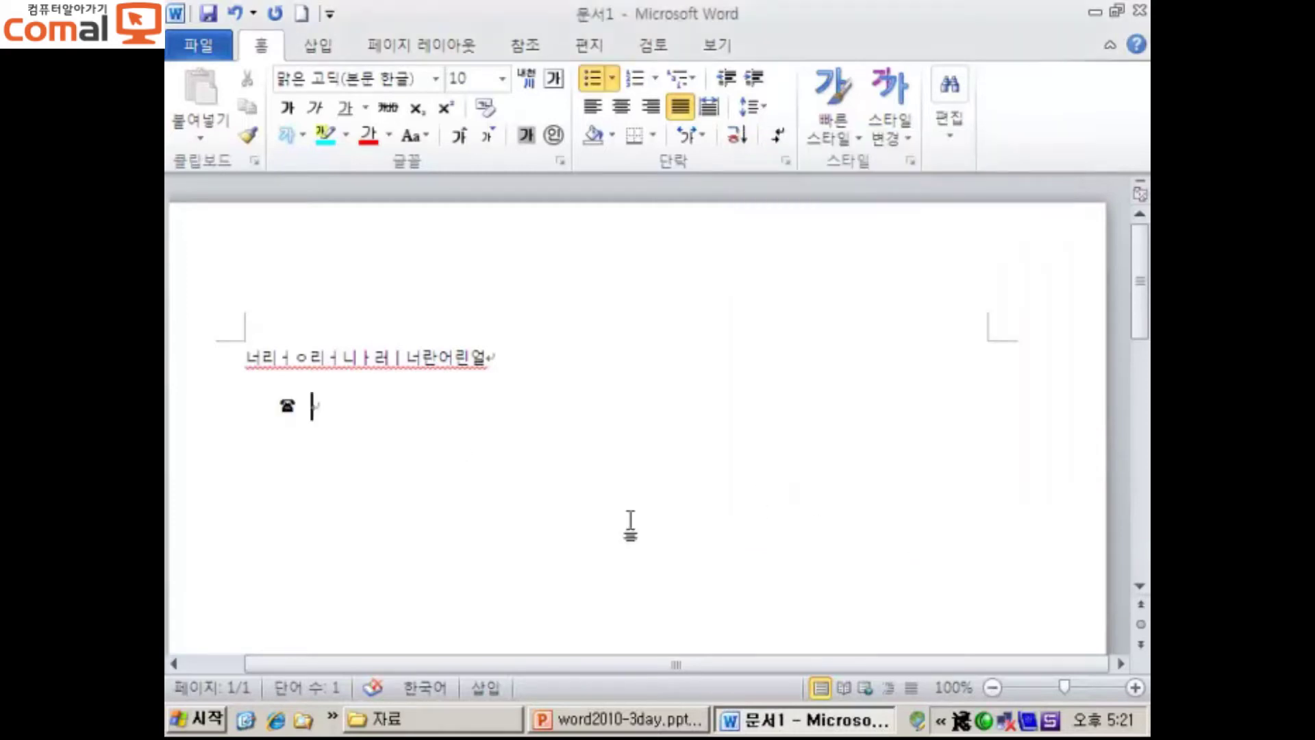
- Enter three telephone-bulleted items, "넝리ㅓㄴㅇ라넝라ㅓㄴㅇ라ㅣㅓㄴㅇ런아ㅣ러ㅣㄴㅇ", "ㄴ러ㅏㄴ이러ㅣㄴ아러나ㅣㅇ러이나러ㅣㄴ아러아ㅣ널나ㅣㄹ" and "ㄴ어린러ㅣ나ㅓㄹ아ㅣ너라ㅣㄴ어라ㅣㄴ어리ㅏㄴ얼", and start a fourth
text(넝리ㅓㄴㅇ라넝ㄹㅏㅓㄴㅇ라ㅣㅓㄴㅇ런아ㅣ러ㅣㄴㅇ)
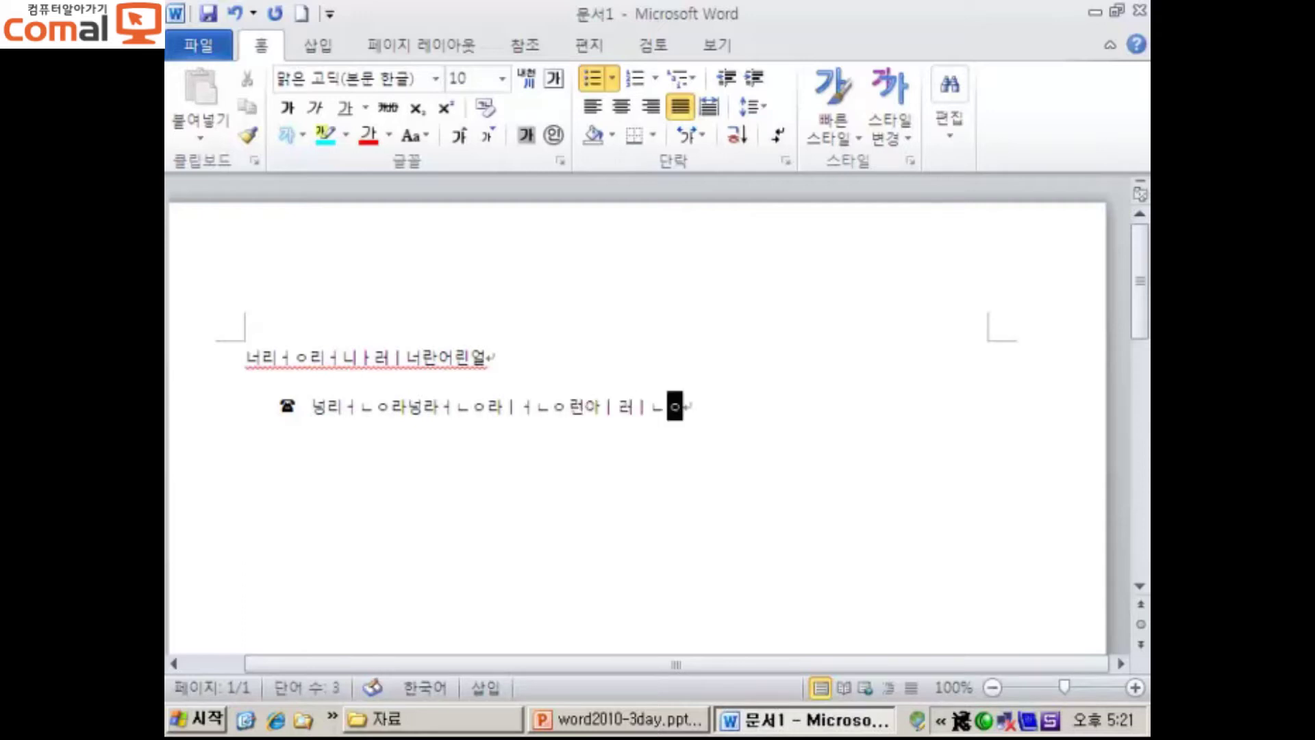
key(Return)
text(ㄴ러ㅏㄴ이러ㅣㄴ아)
text(러나ㅣㅇ러이나러ㅣㄴ아러아ㅣ넣나ㅣㄹ)
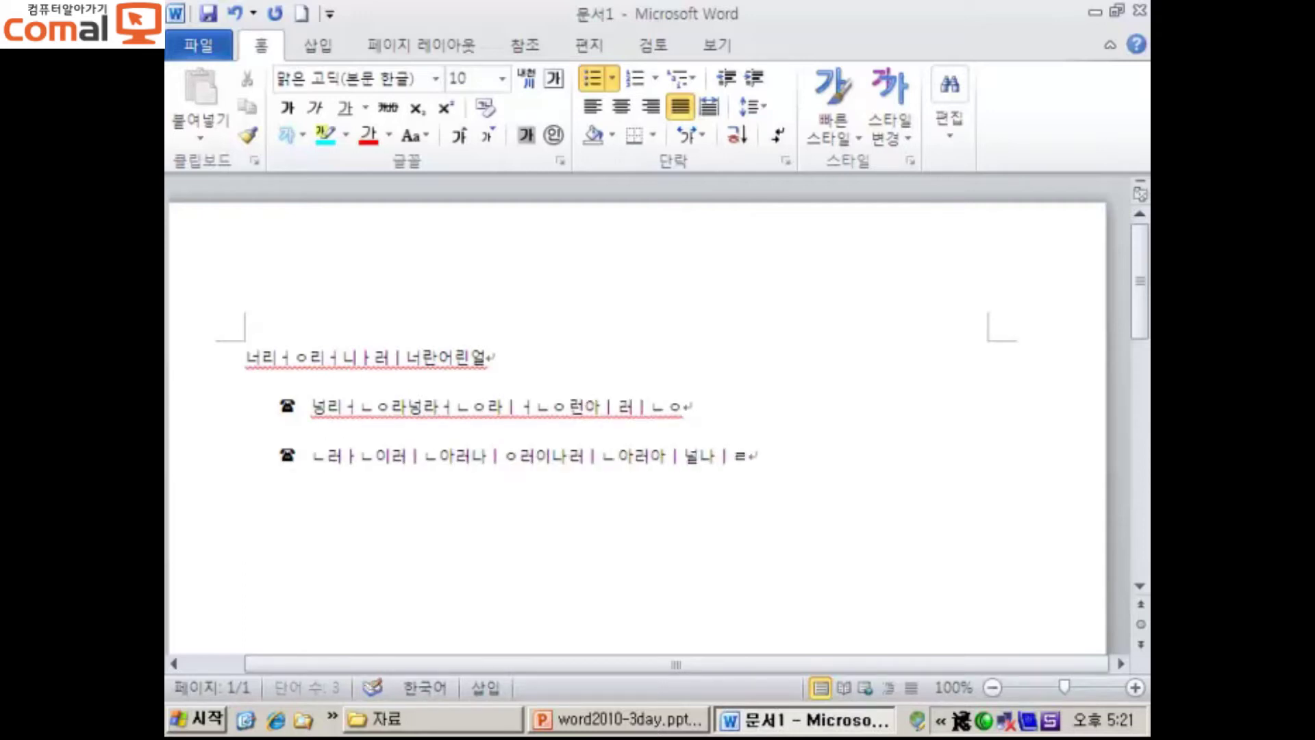
key(Return)
text(ㄴ어린러ㅣ나ㅓㄹ아ㅣ너라ㅣㄴ어라ㅣㄴ어리ㅏㄴ열)
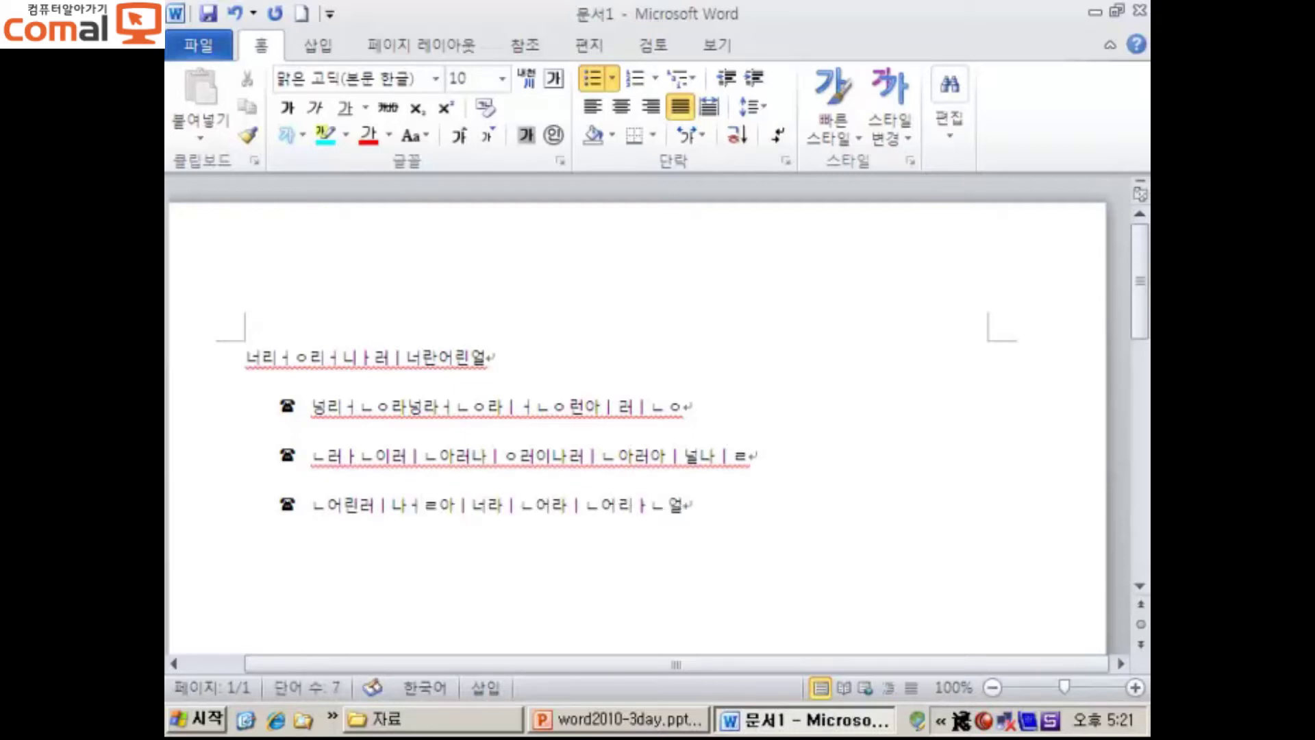
key(Return)
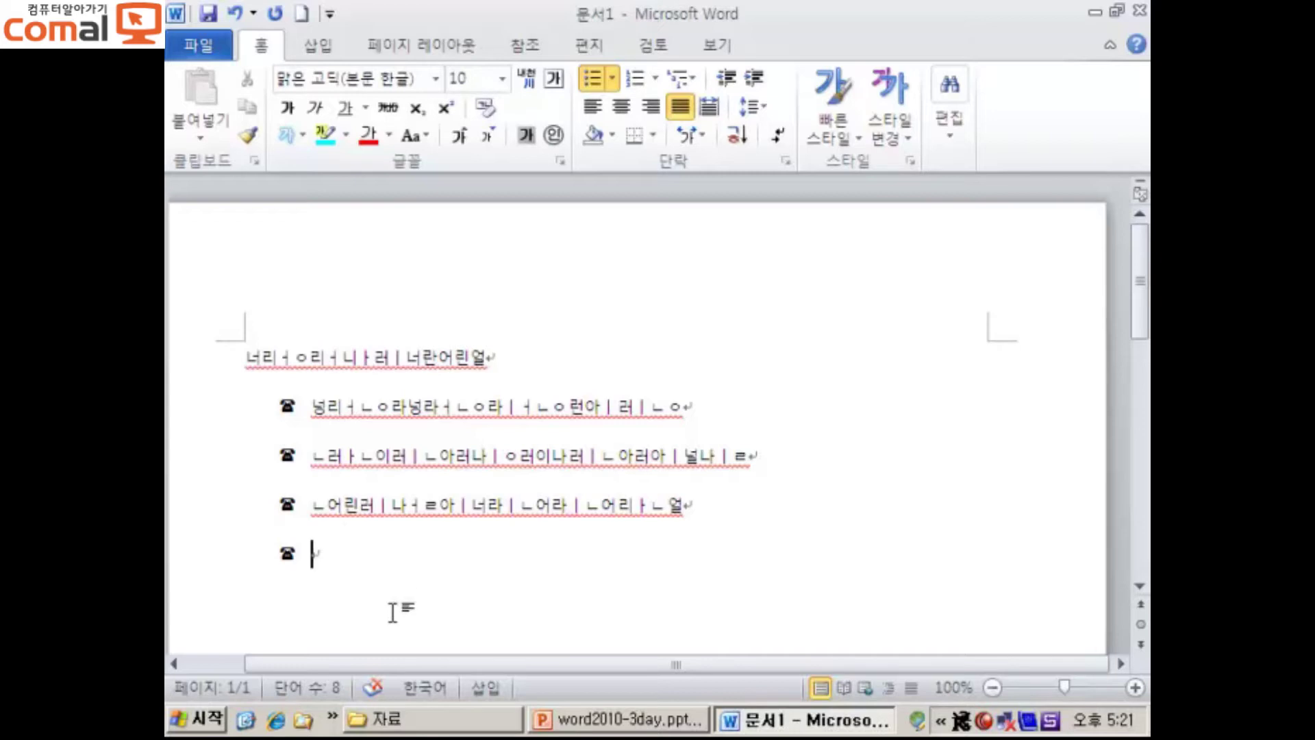
- Demote the empty fourth bullet to the second list level, with the square bullet
scroll(394, 603, down, 3)
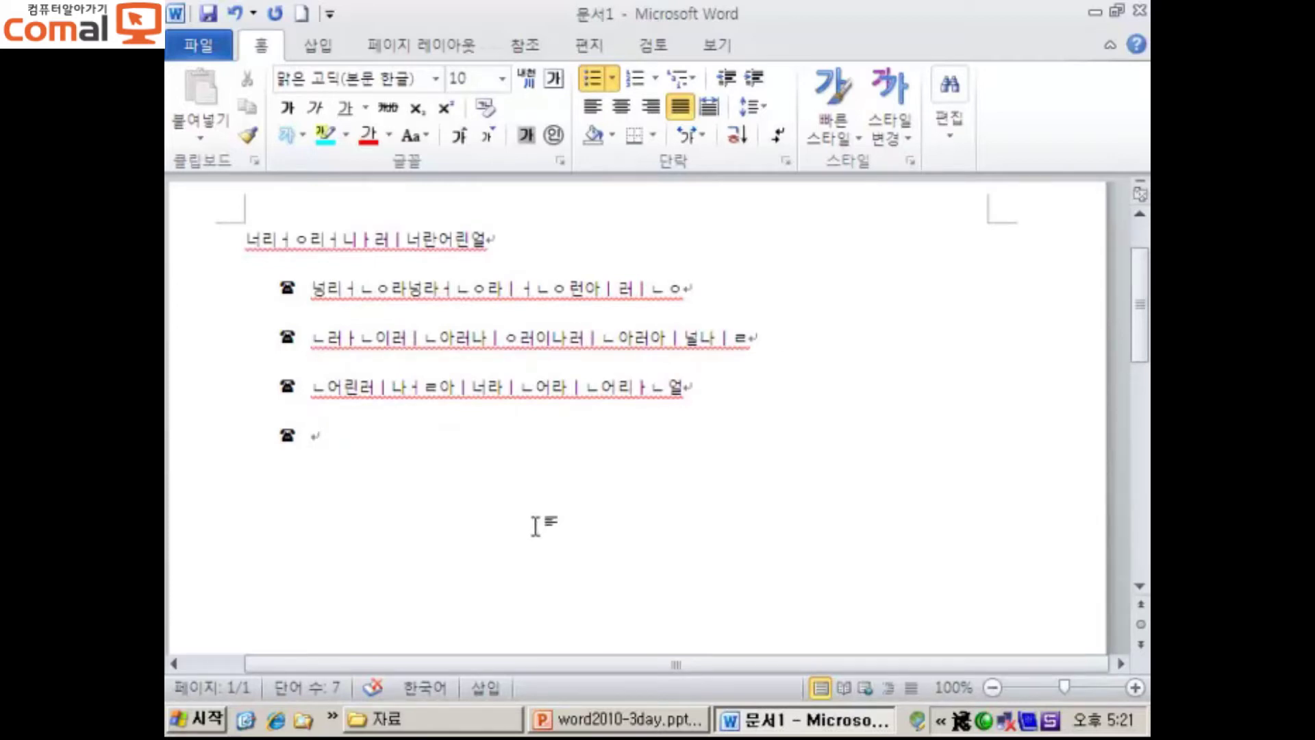
key(Tab)
click(613, 82)
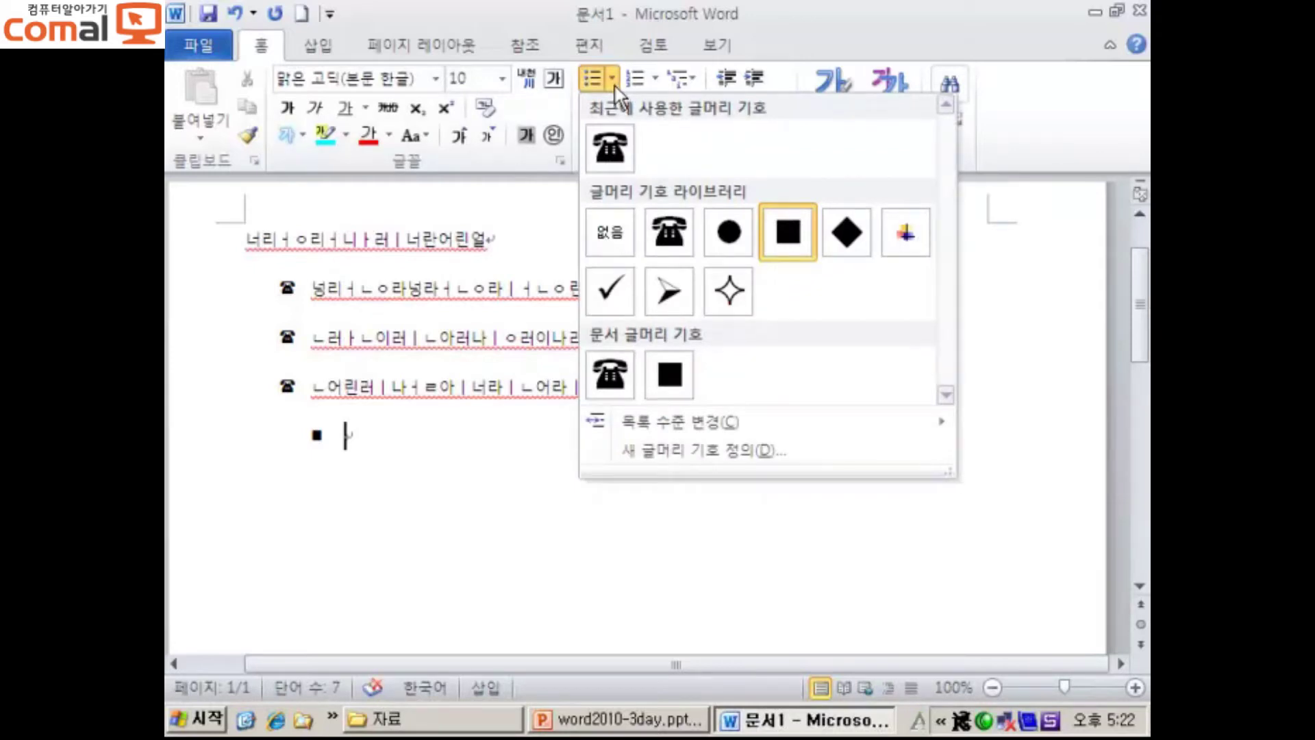
mouse_move(663, 420)
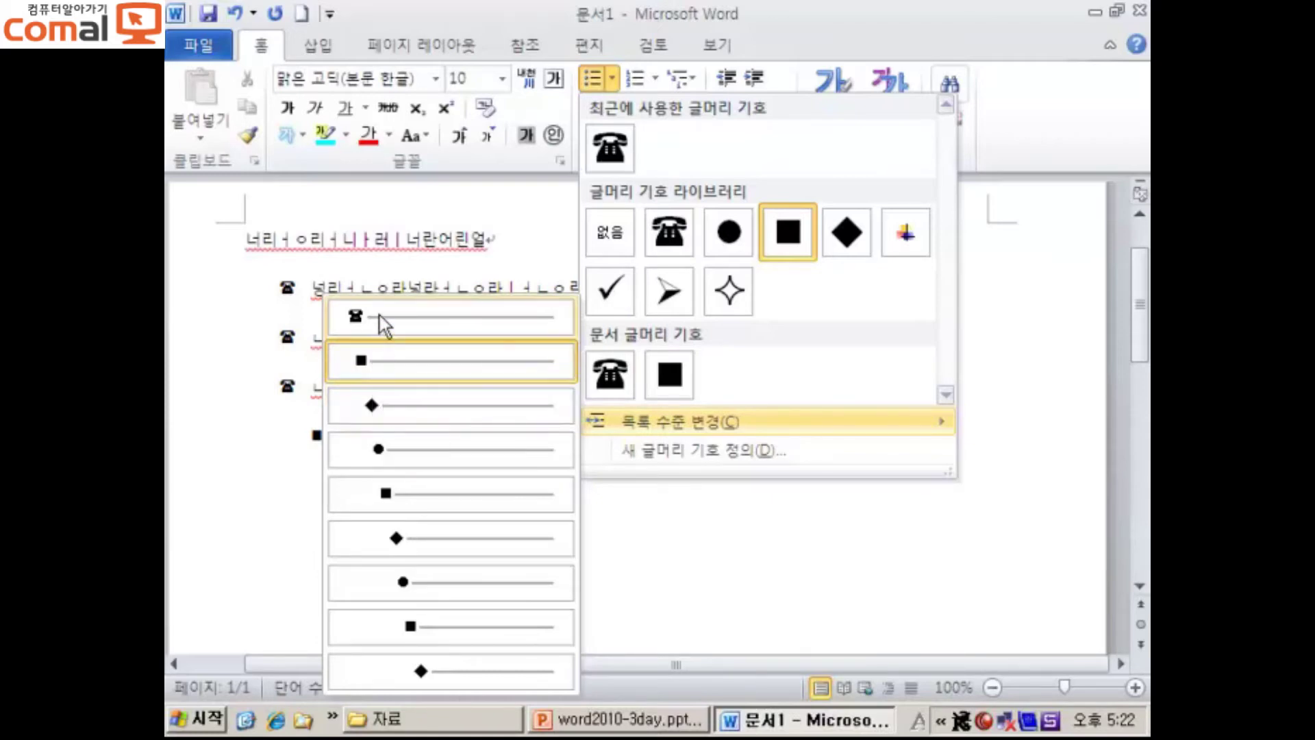
click(365, 376)
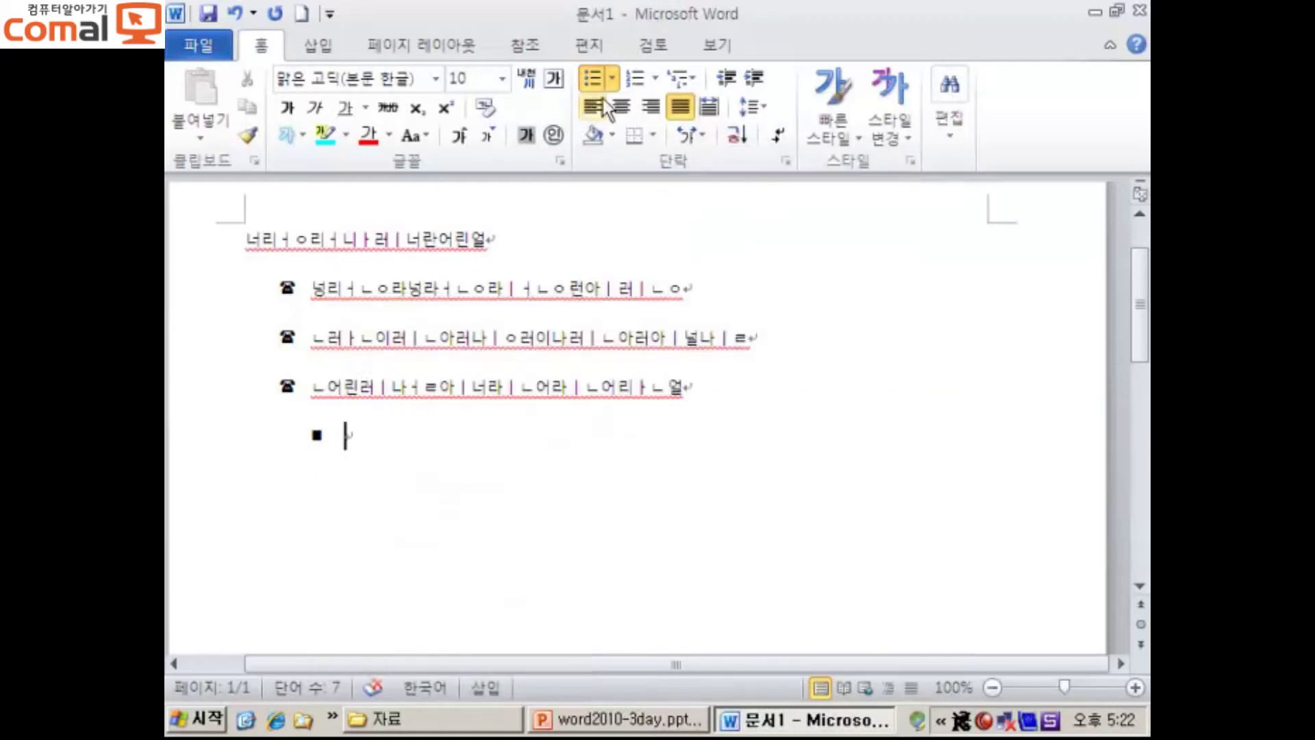
- Define a new picture bullet for the second-level item using the small multicoloured red, yellow and blue picture
click(612, 79)
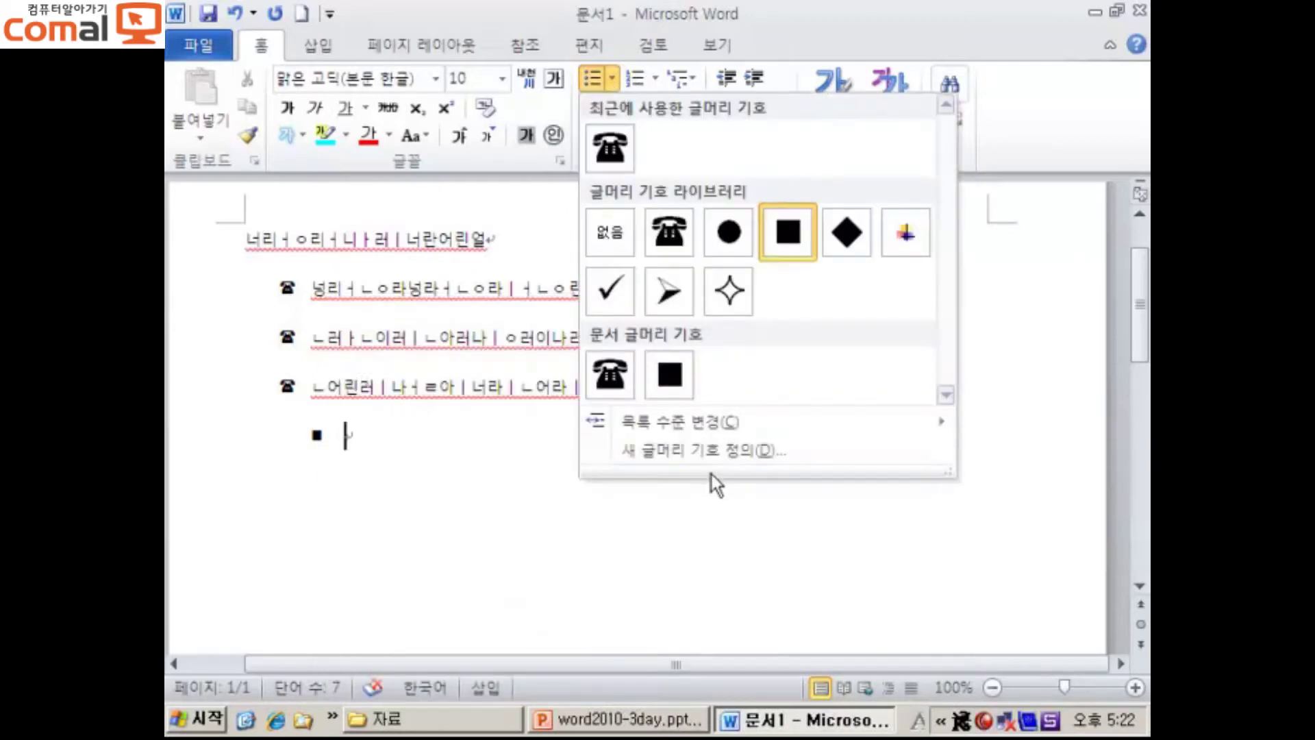
click(708, 453)
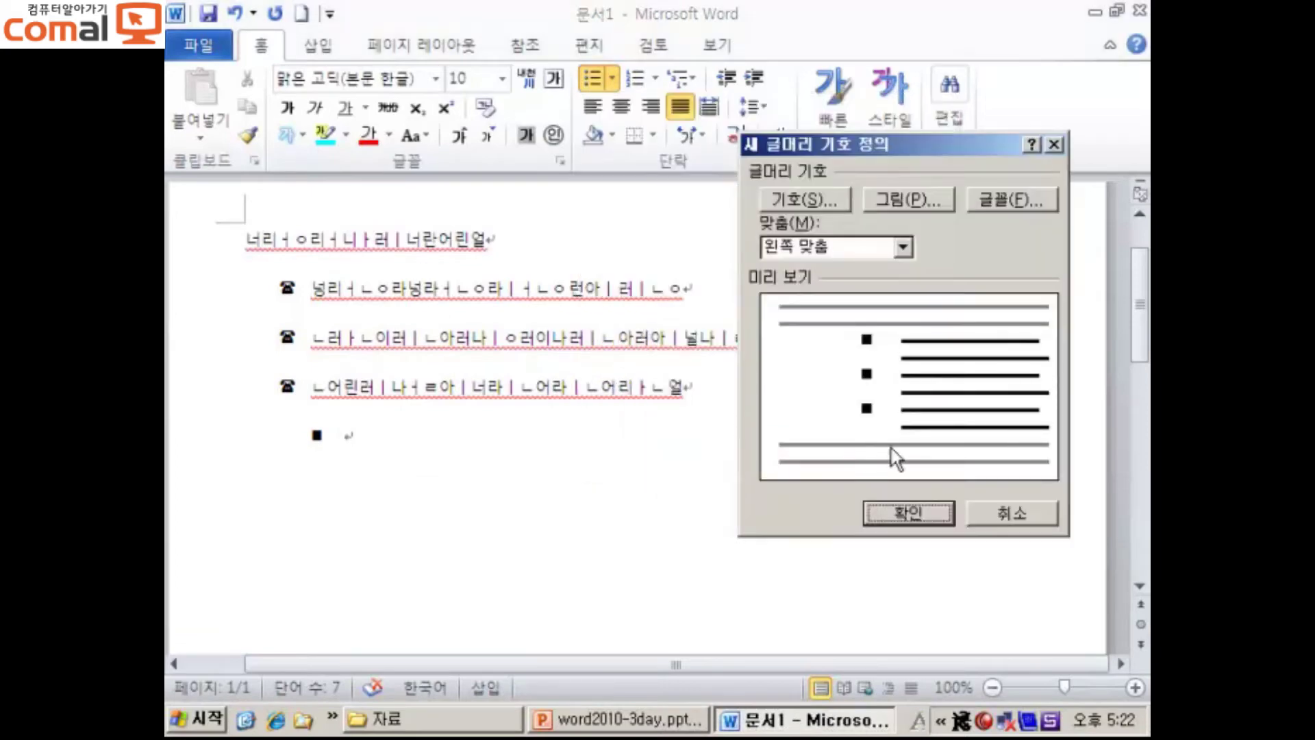
click(892, 200)
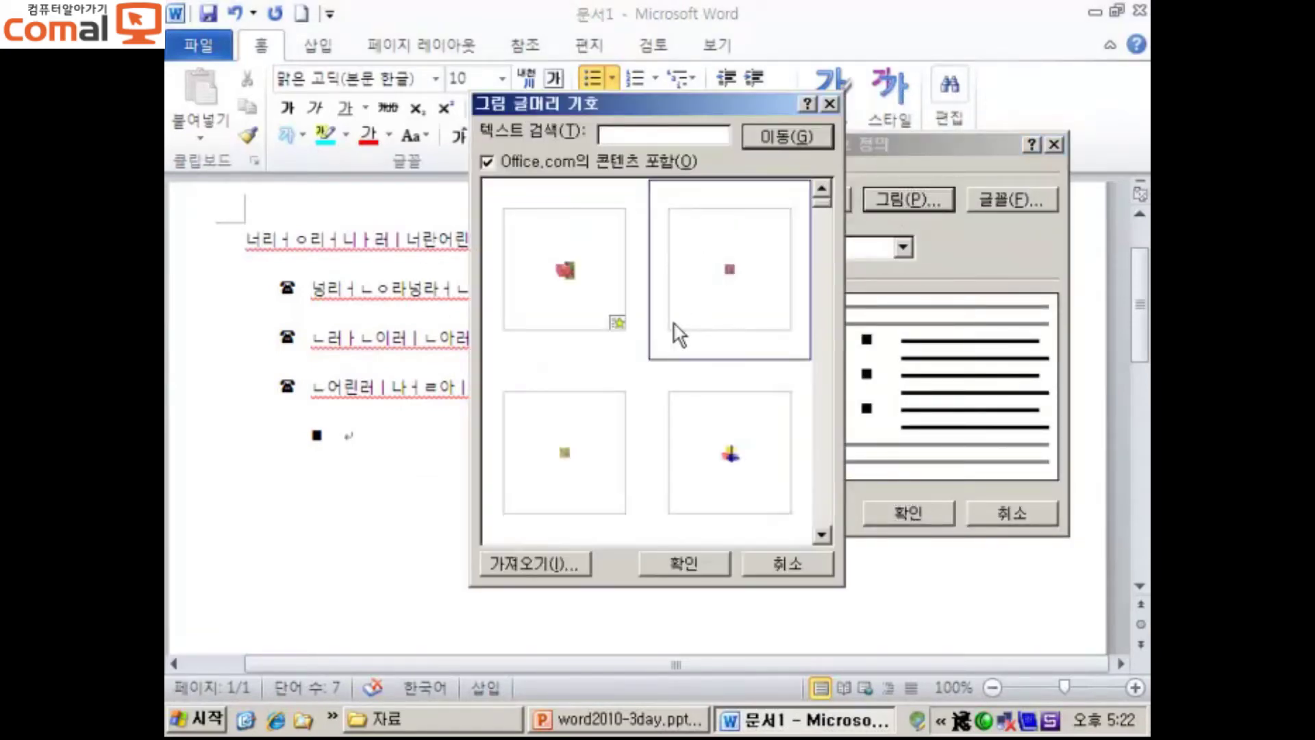
click(618, 327)
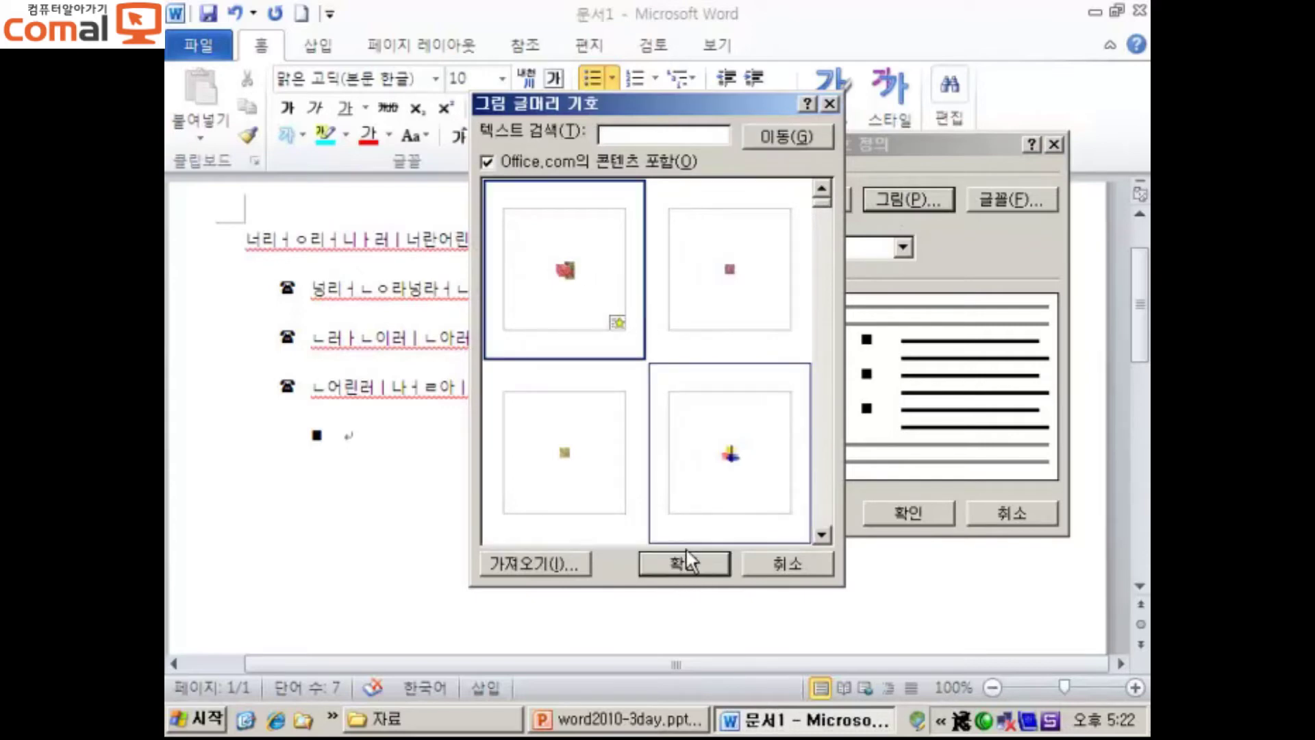
click(619, 429)
click(729, 472)
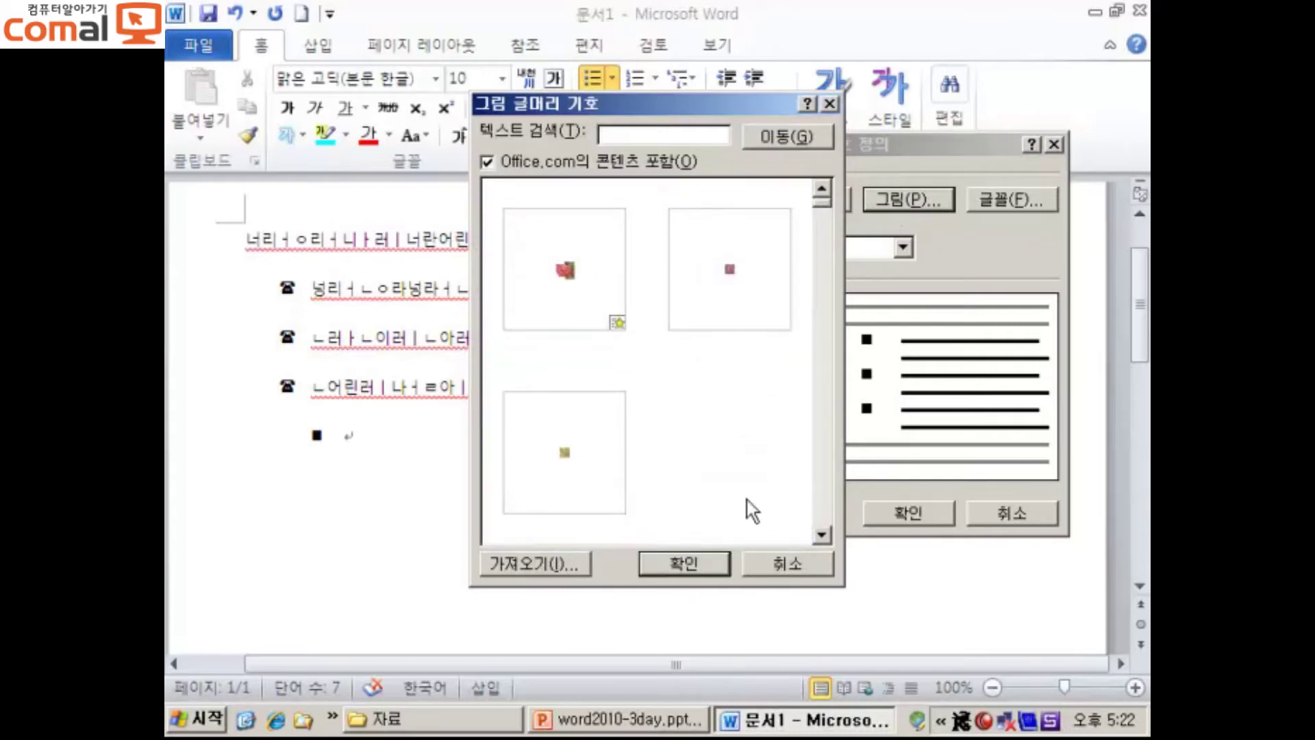
click(697, 563)
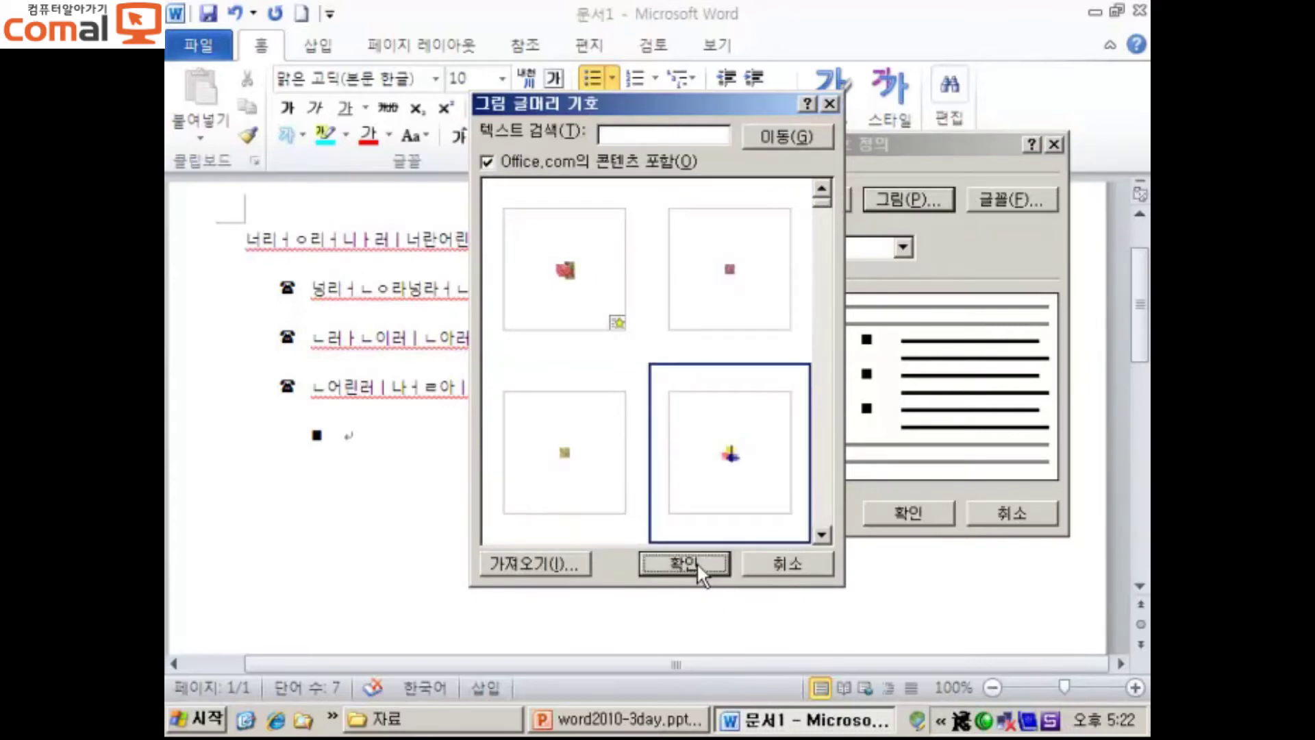
click(910, 513)
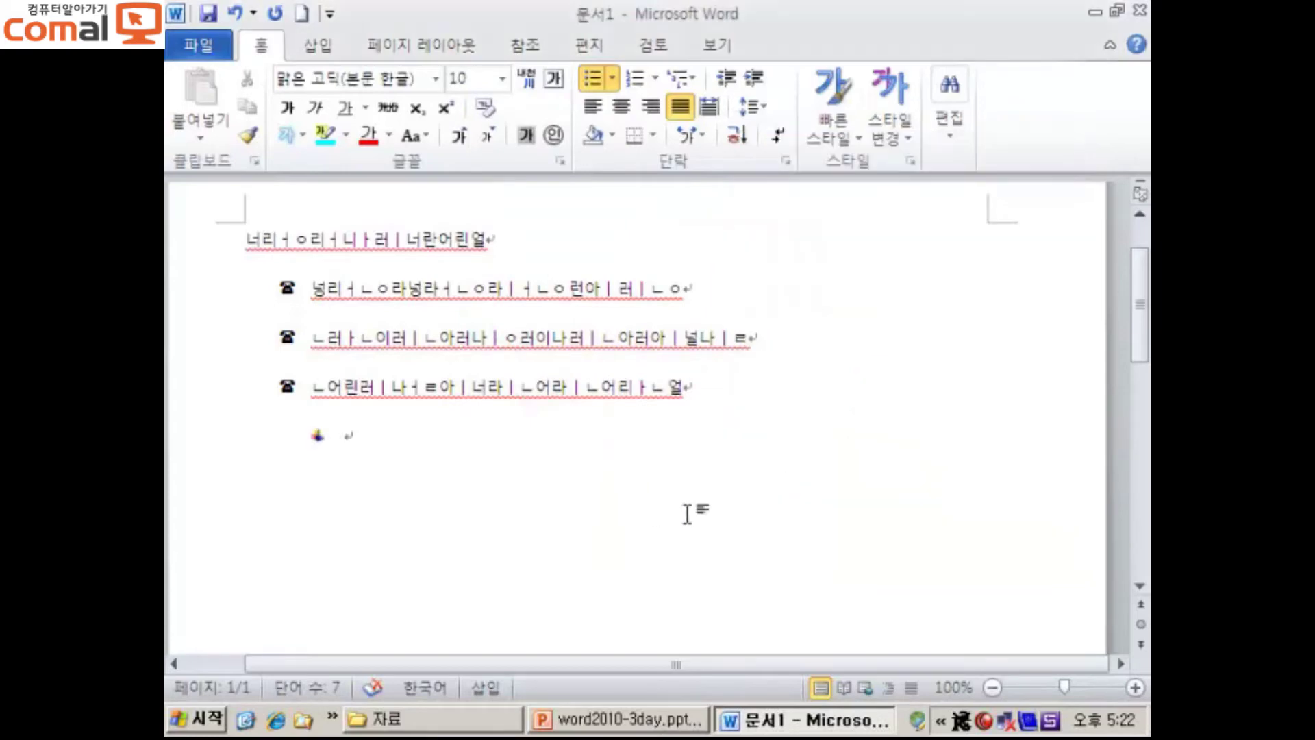
- Enter three picture-bulleted items, "ㄴ런이러니아러니ㅏㅇ러ㅣㄴㅇㄹ", "넝린ㅇ러ㅣㄴ아ㅓ린아러ㅣㄴ아러" and "ㄴ어라ㅣㄴㅇ러닝러ㅣㄴ아러", and start a fourth
text(ㄴ런이러니아러니ㅏㅇ러ㅣㄴㅇㄹ)
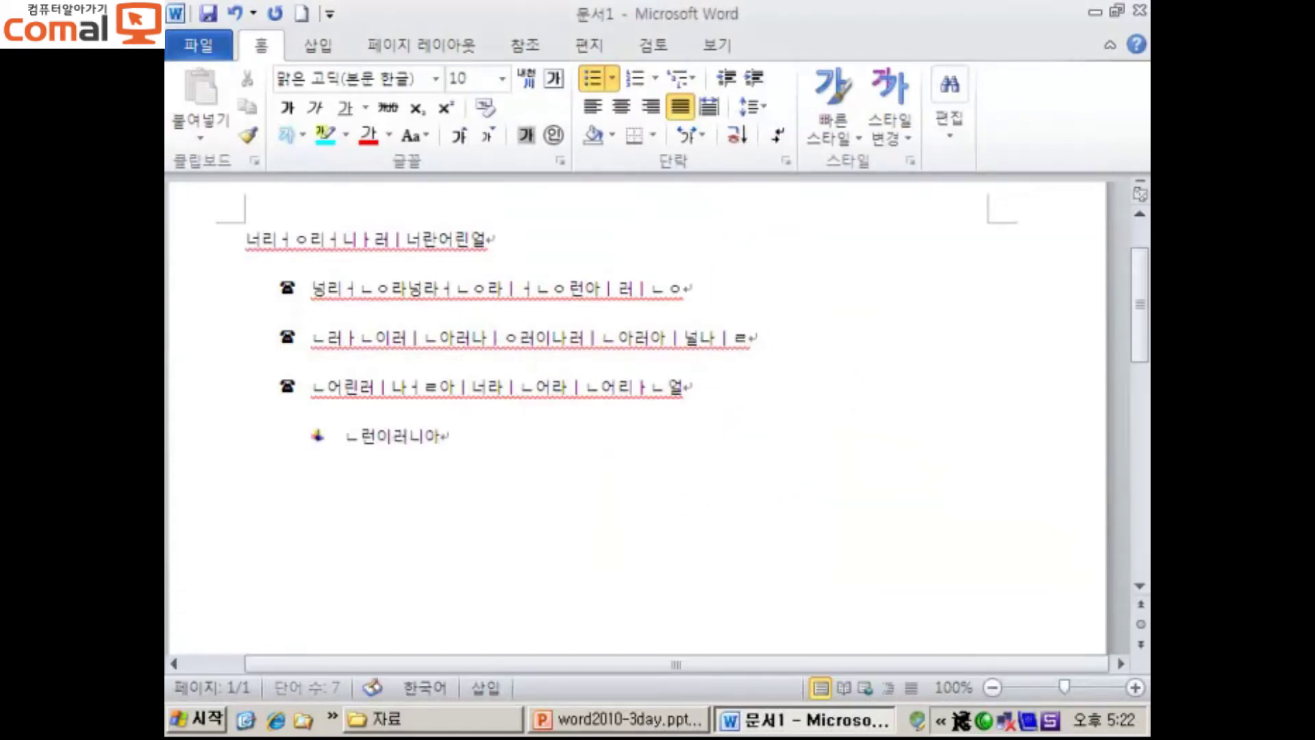
key(Return)
text(넝린ㅇ러ㅣㄴ아ㅓ린아러ㅣㄴ아러)
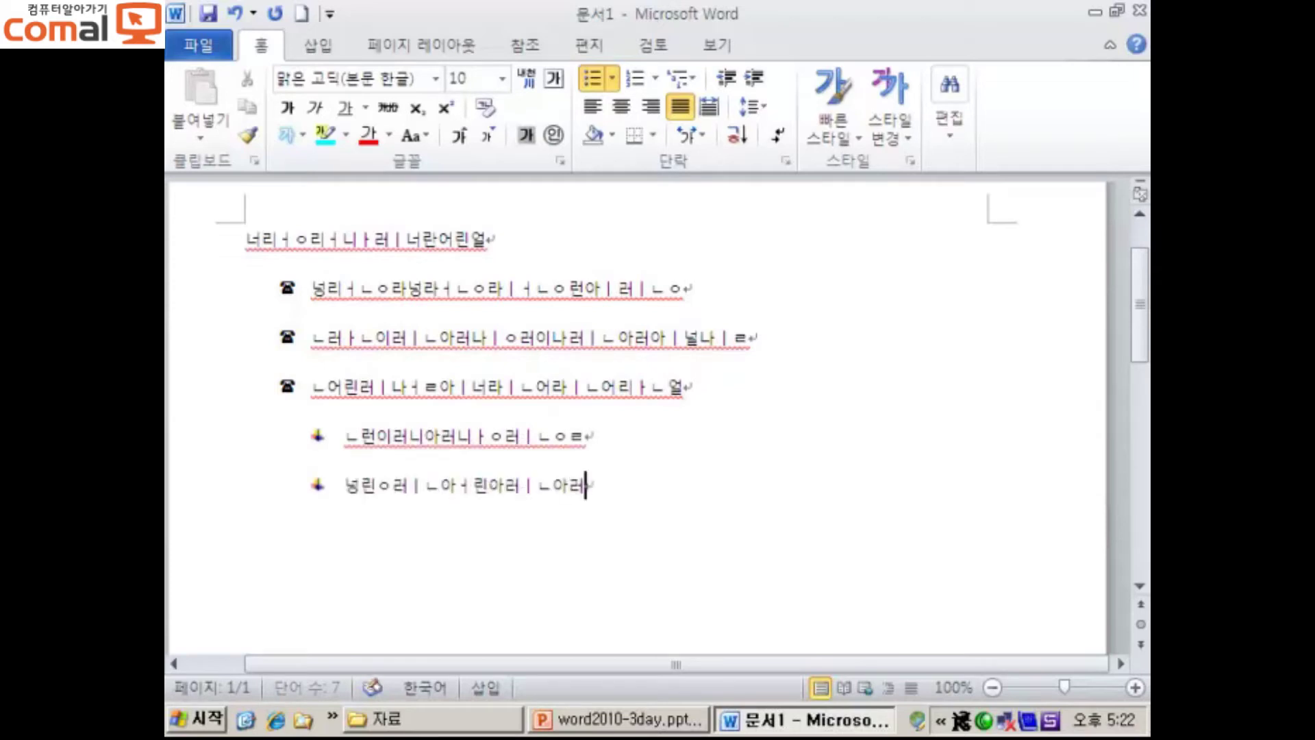
key(Return)
text(ㄴ어라ㅣㄴㅇ러넣러ㅣㄴ아러)
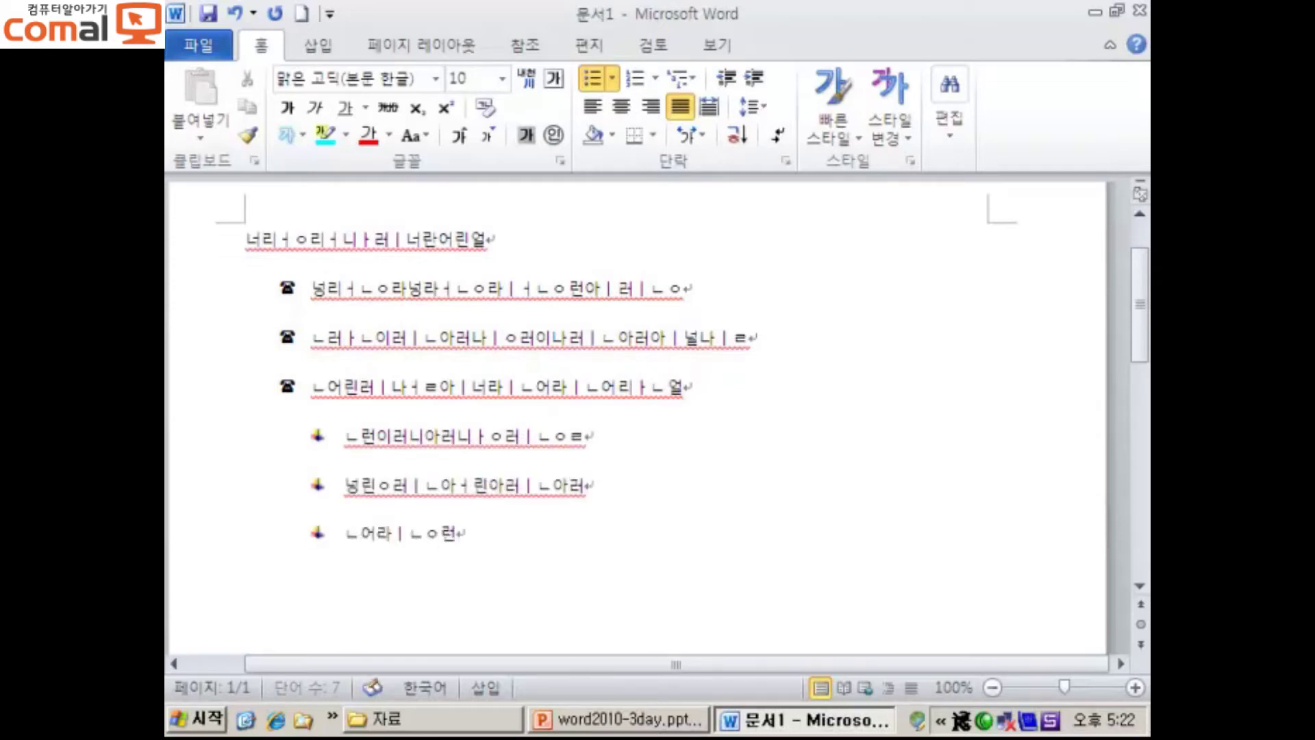
key(Return)
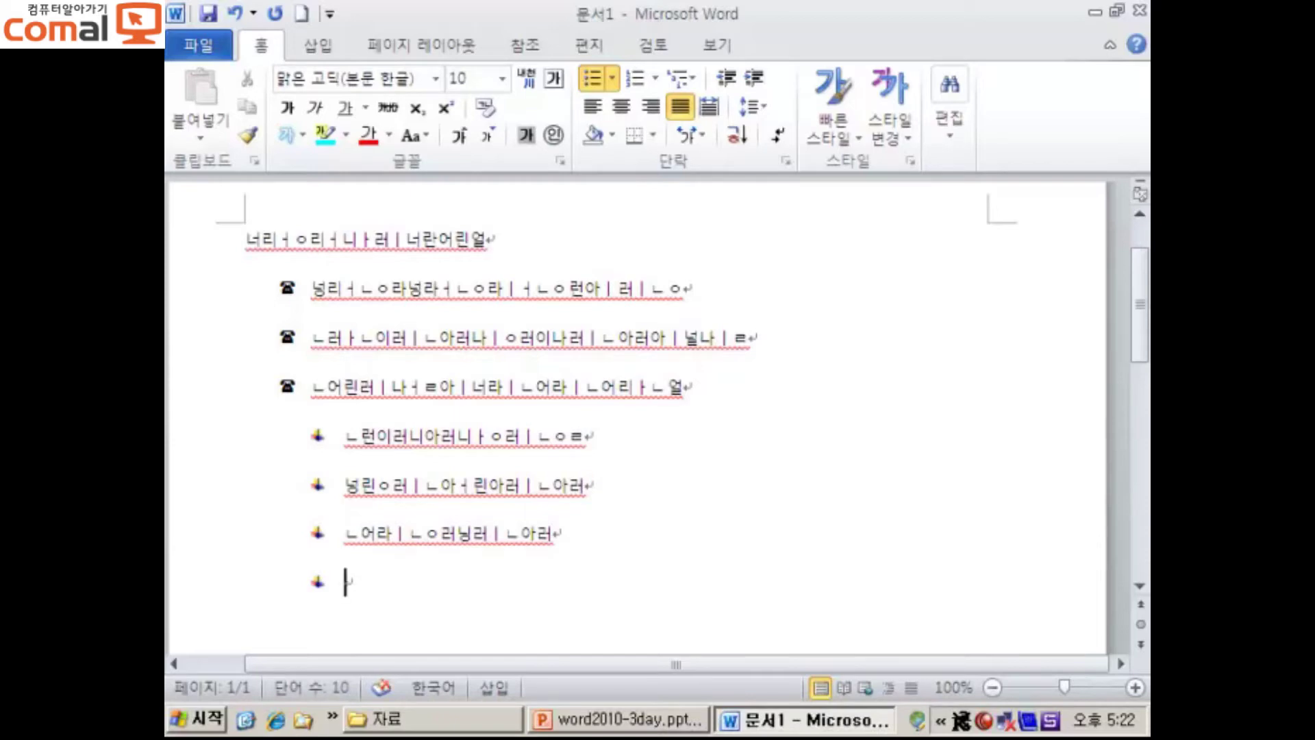
- Demote the empty fourth picture-bulleted item to the third list level, with the diamond bullet
key(Tab)
click(613, 78)
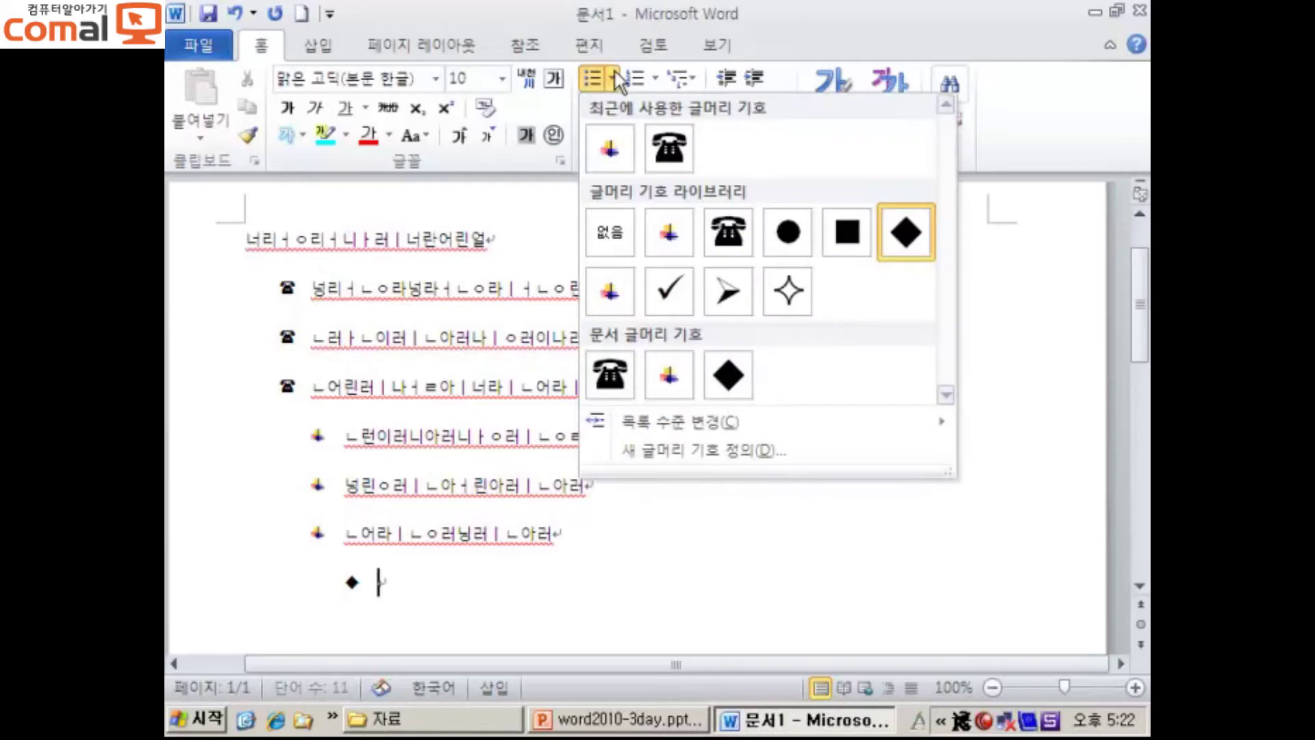
mouse_move(717, 431)
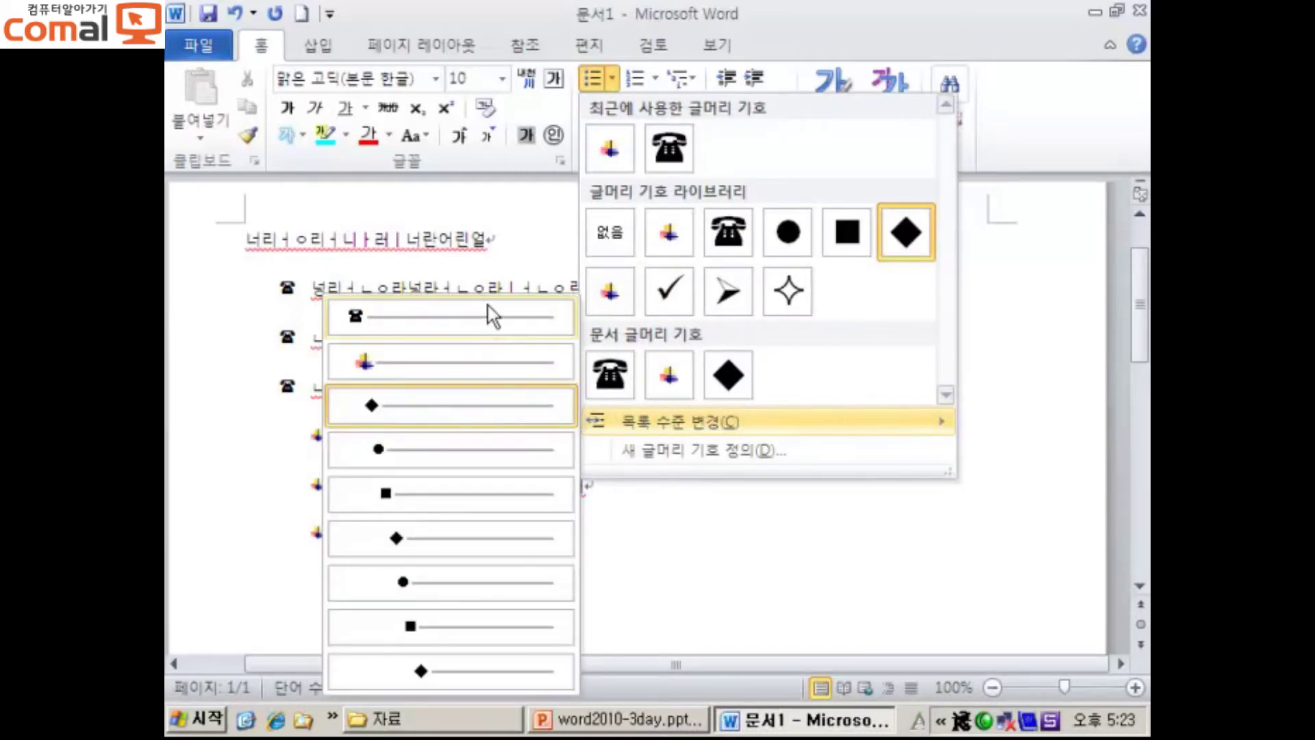
right_click(490, 400)
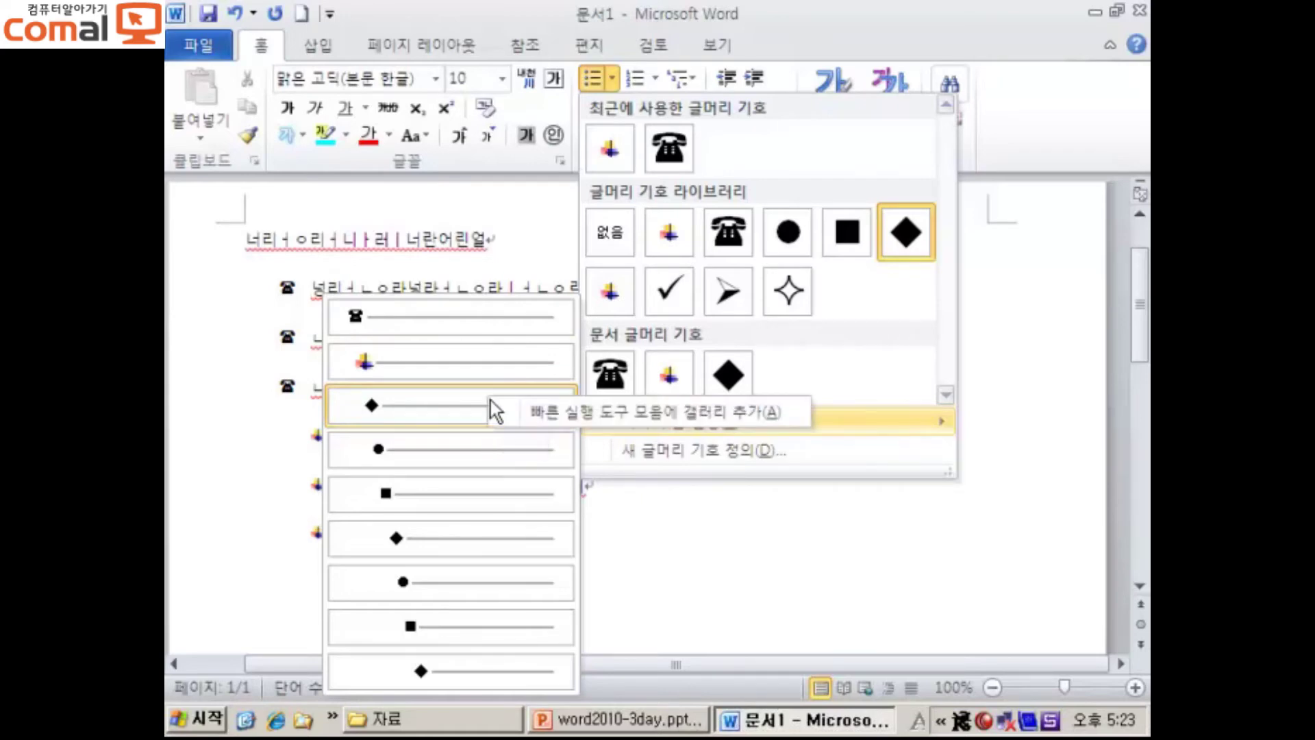
click(434, 403)
click(433, 403)
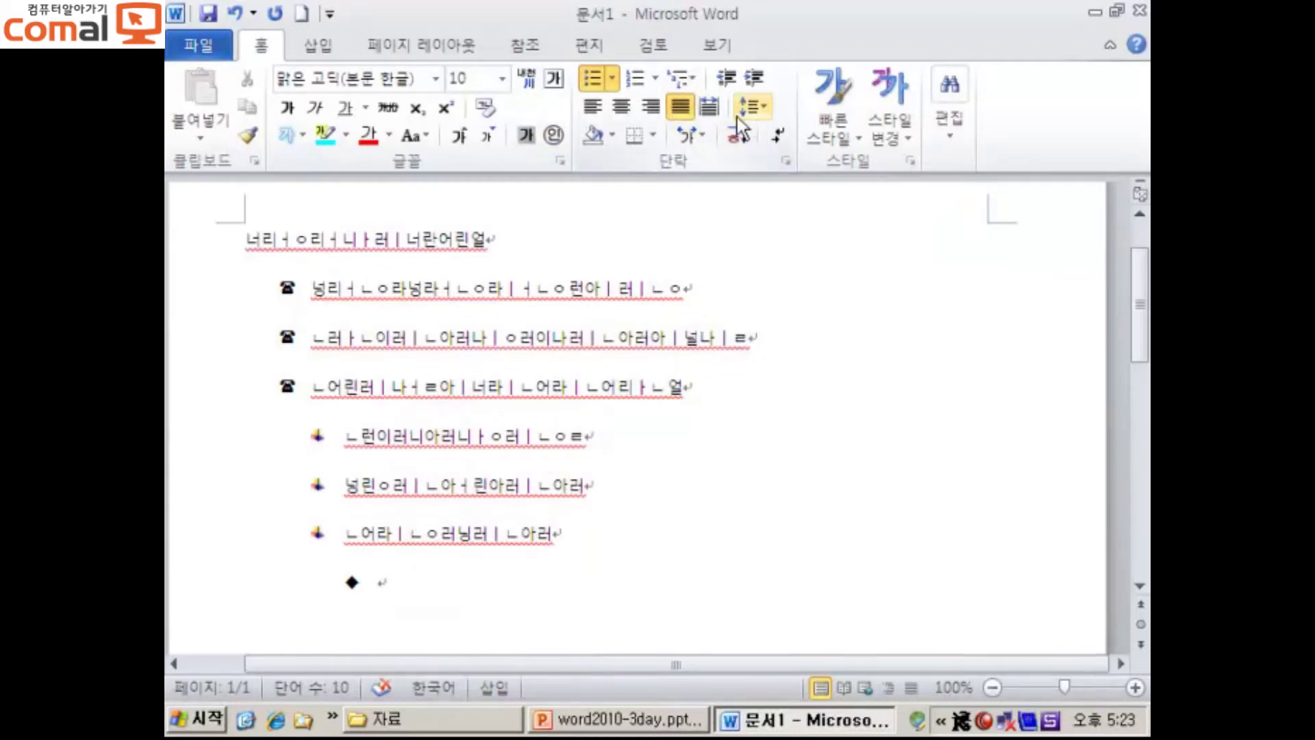
- Start defining a new bullet for the third-level item, using the Wingdings circled 1 symbol with character code 129
click(610, 80)
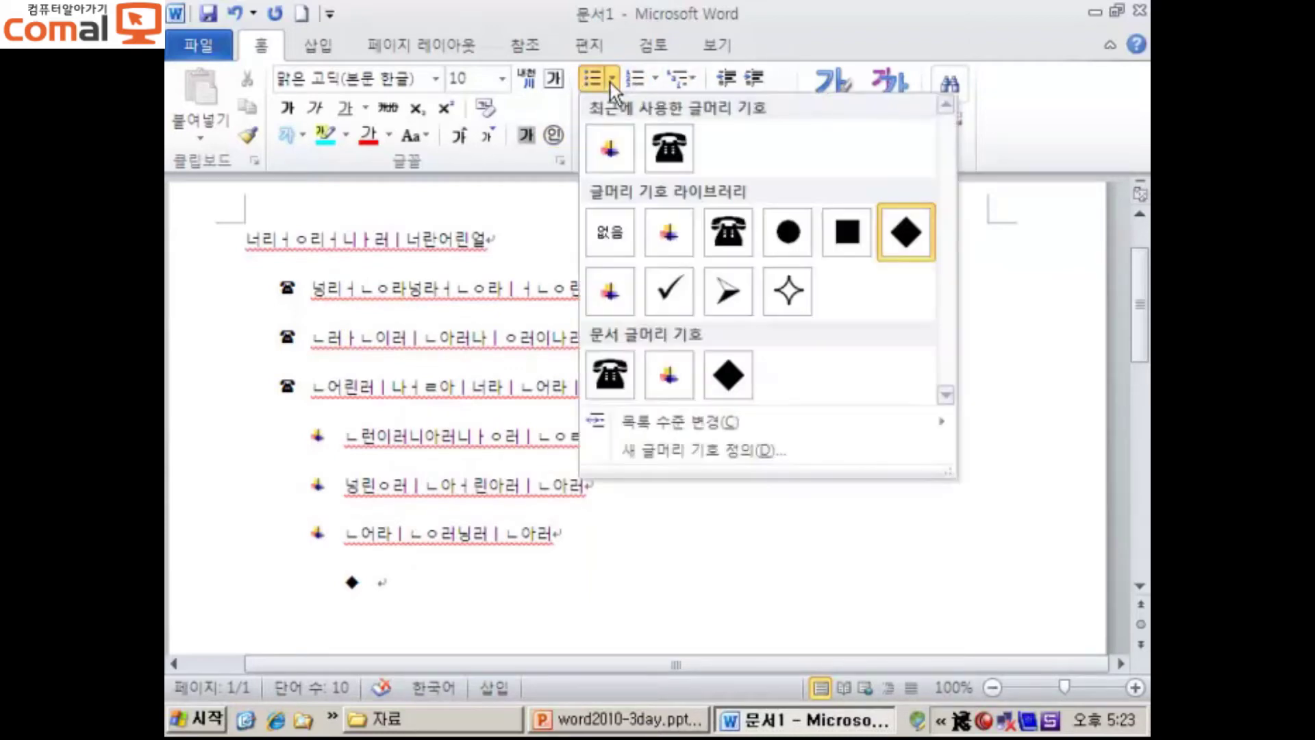
click(703, 450)
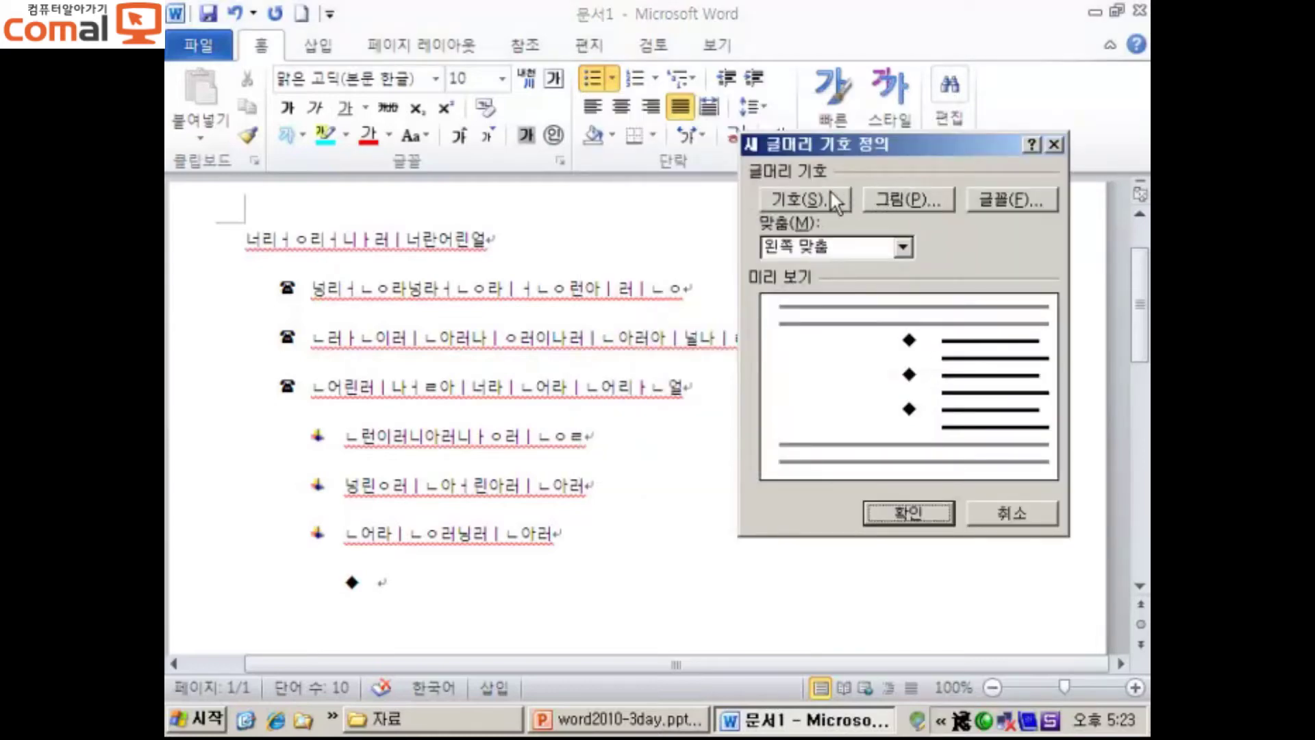
click(1022, 198)
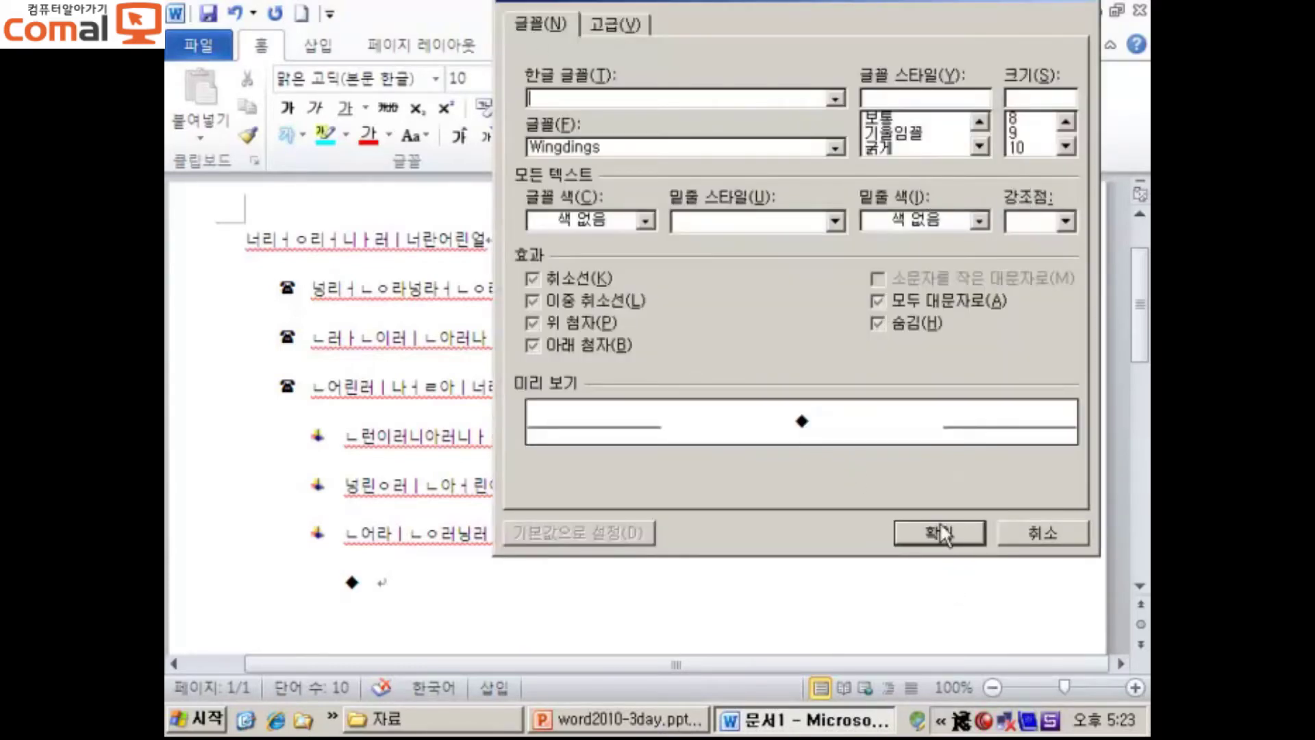
click(1042, 525)
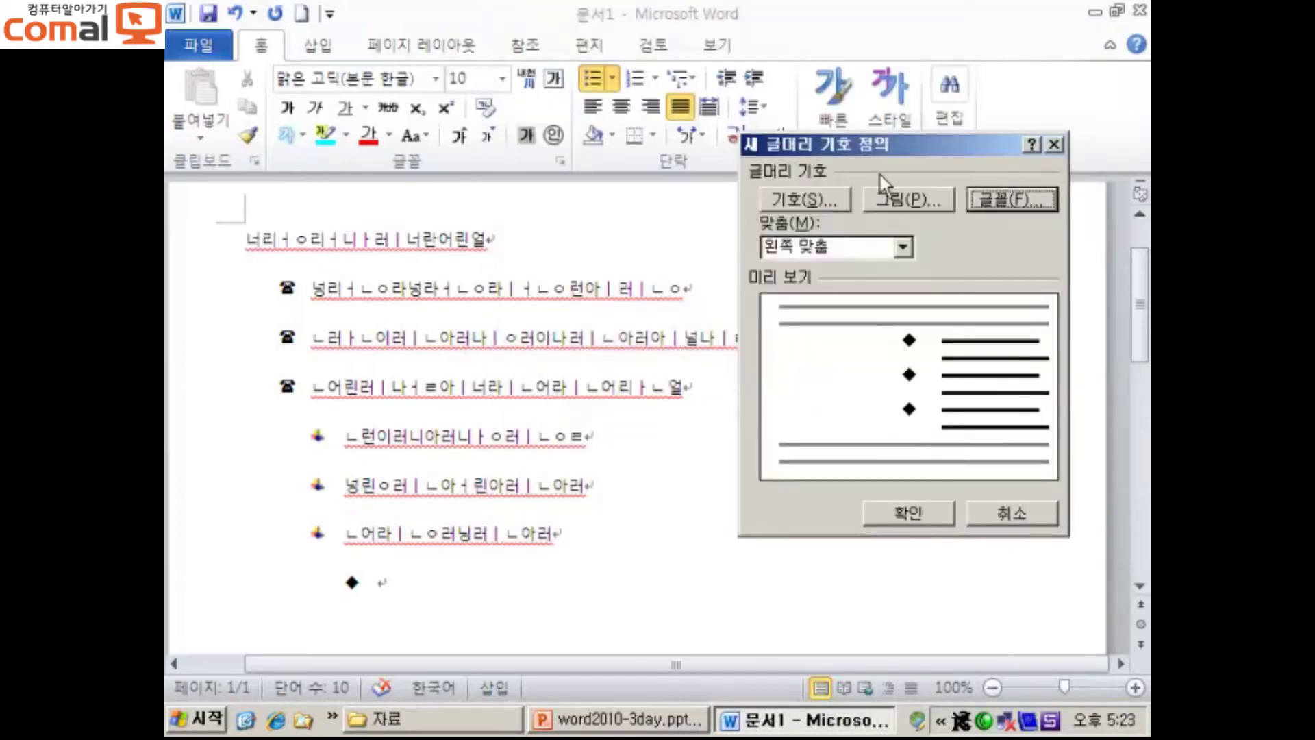
click(828, 199)
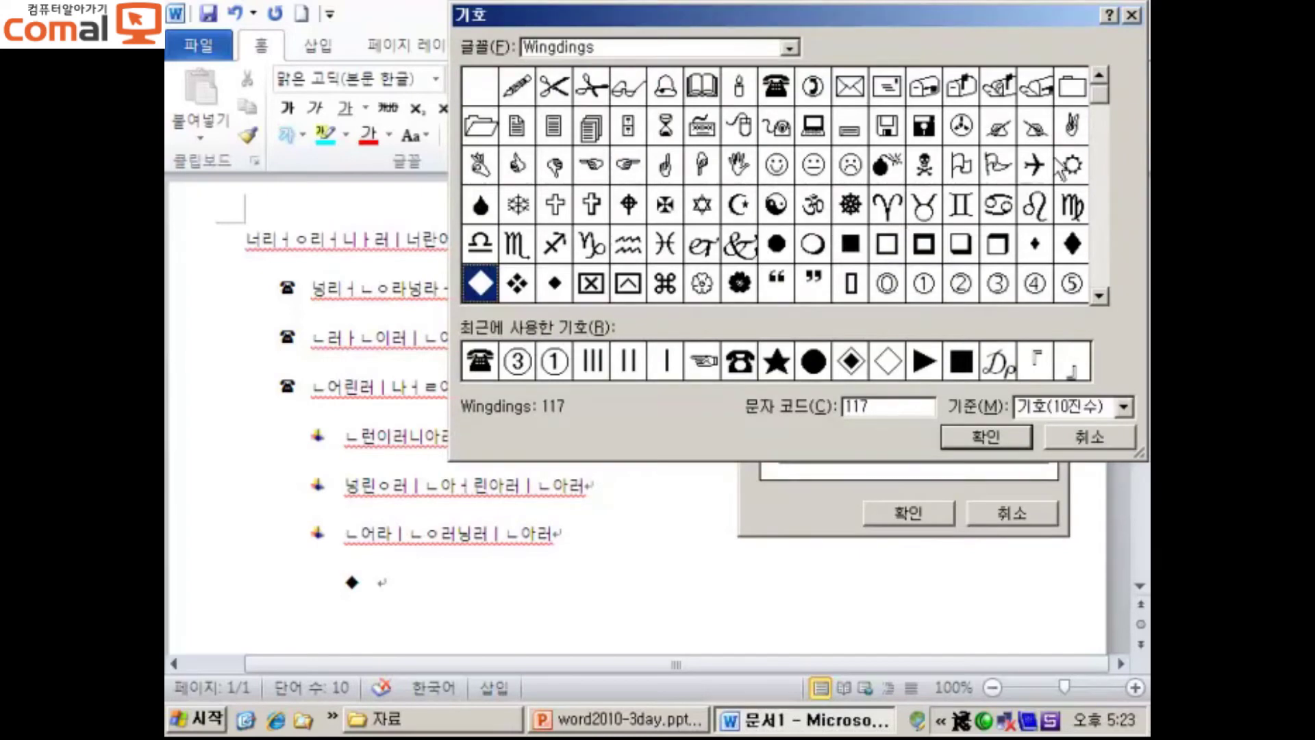
drag(1103, 97, 1104, 140)
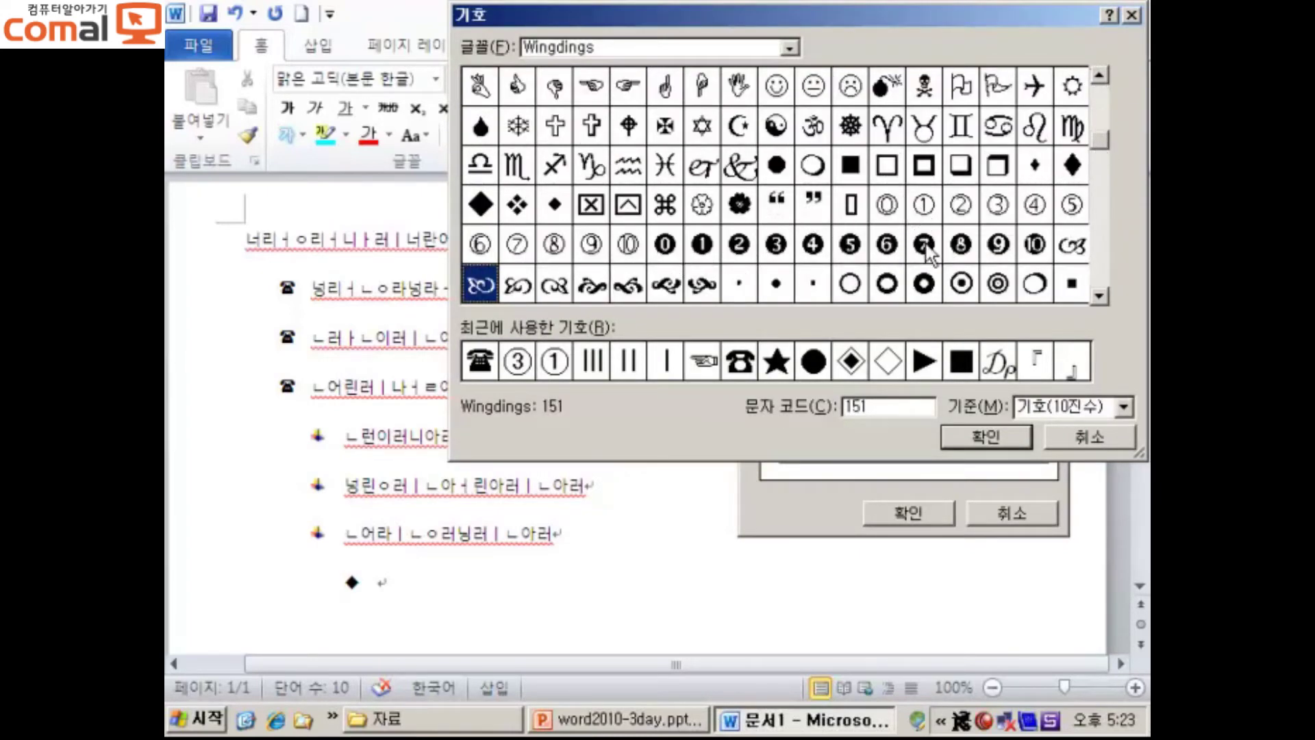
click(925, 207)
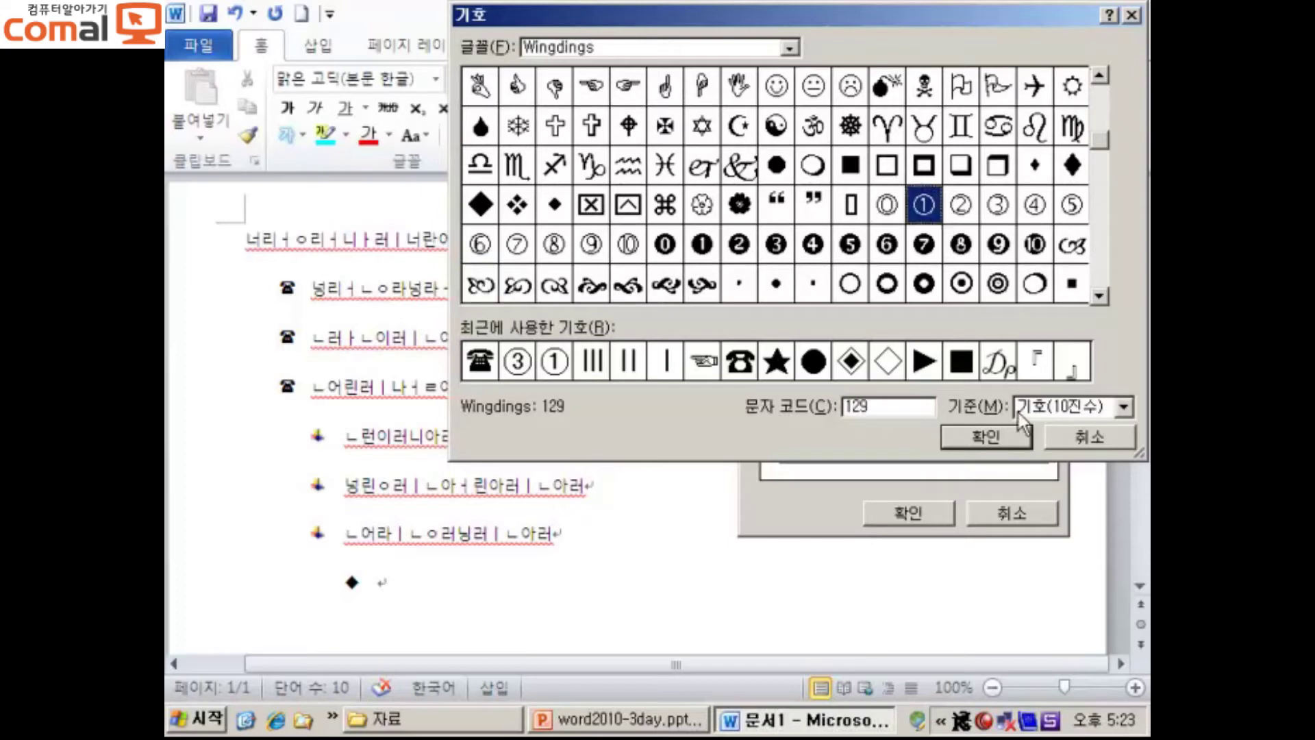
click(998, 433)
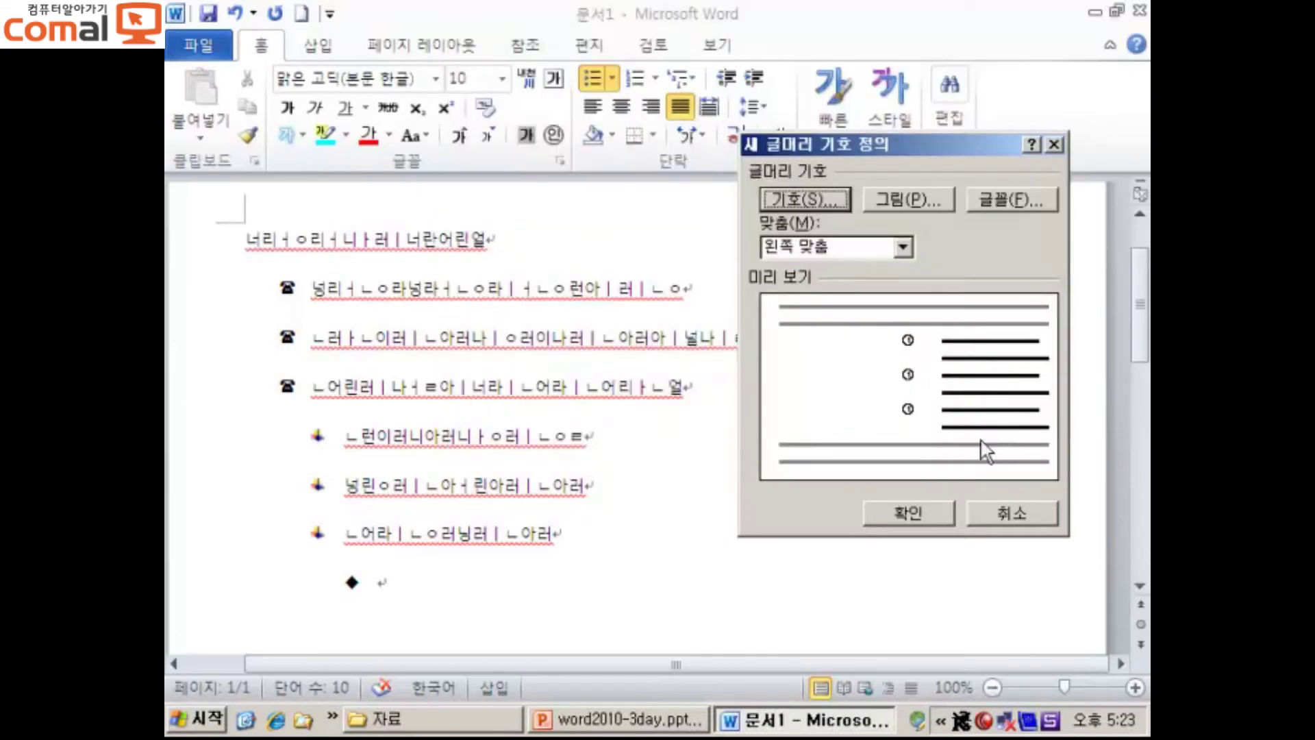
- Format the circled 1 bullet in standard dark red at size 16 and apply it to the third-level item
click(1000, 195)
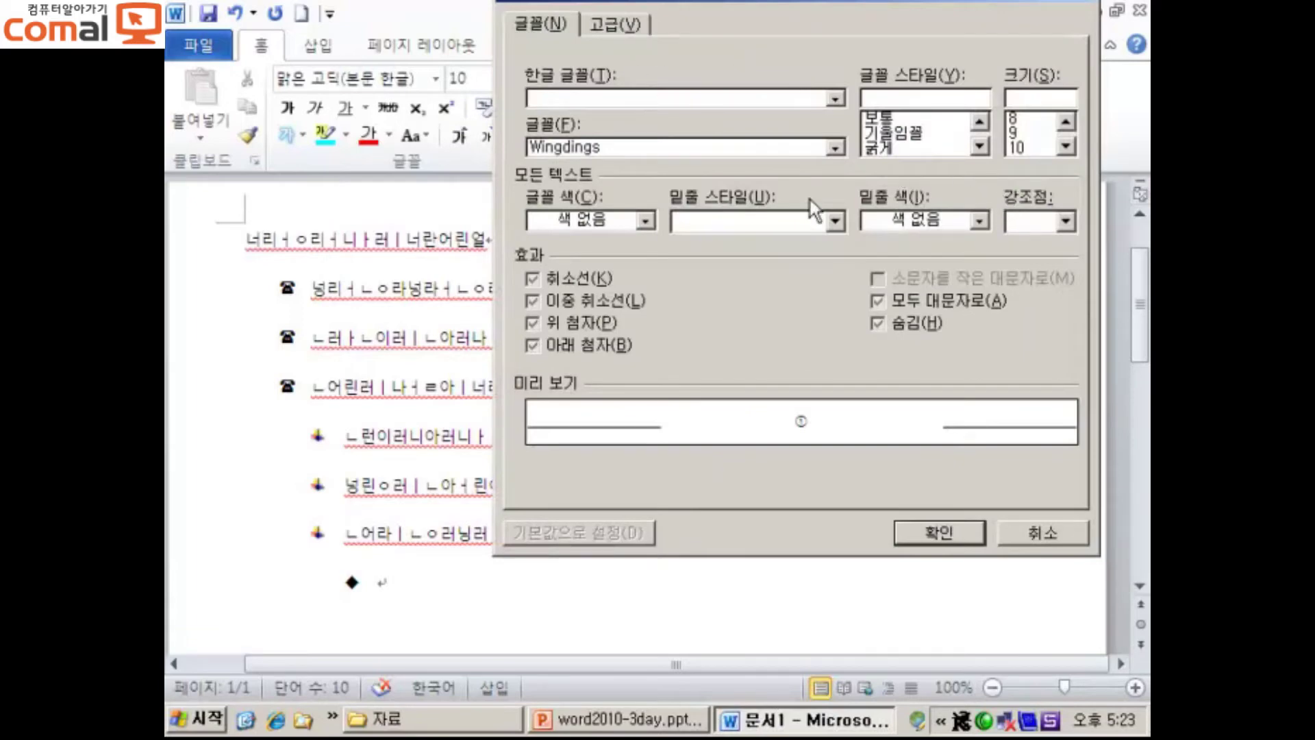
click(647, 220)
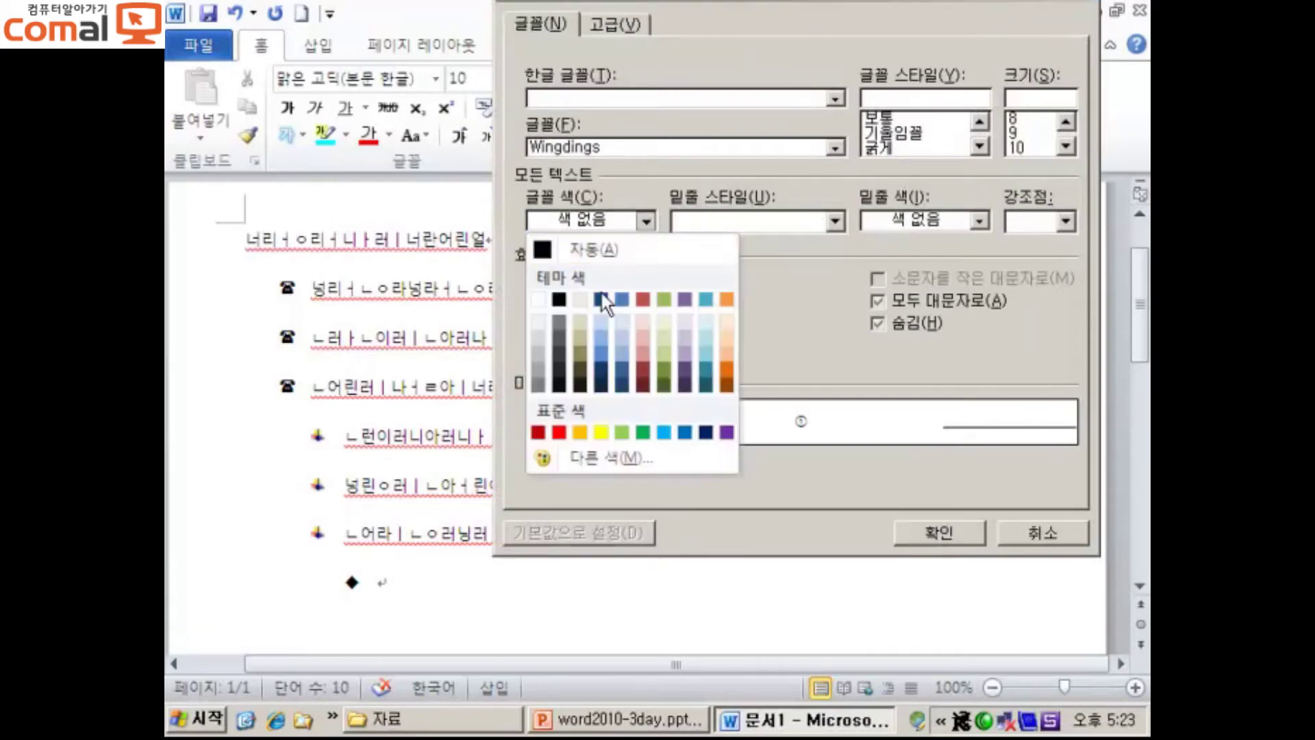
click(540, 432)
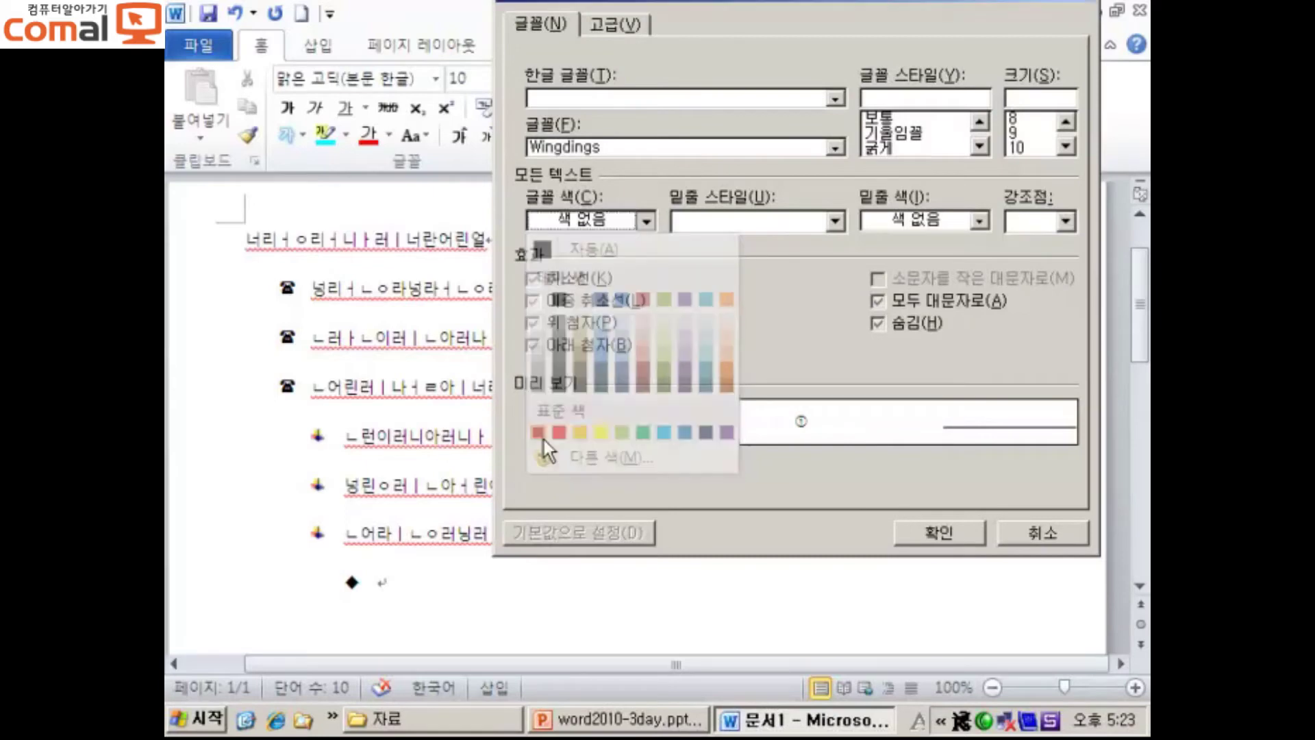
click(1025, 146)
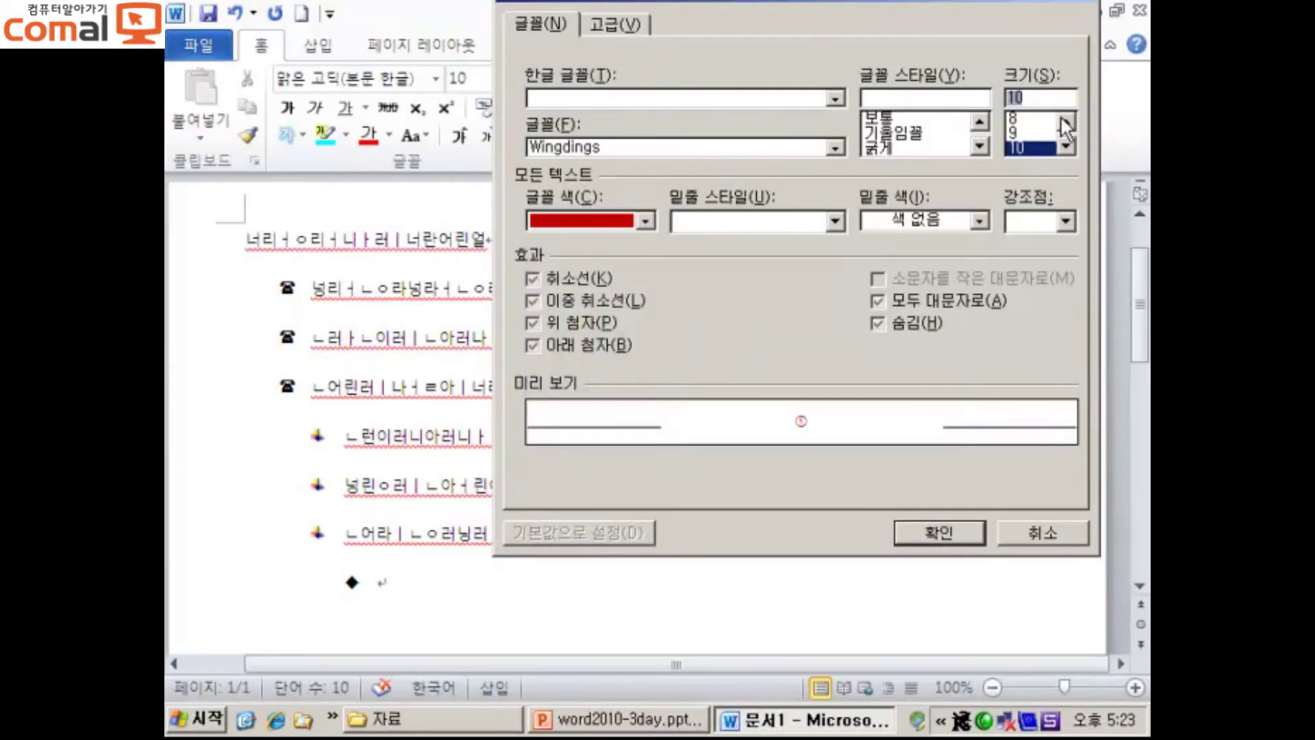
click(1065, 145)
click(1066, 145)
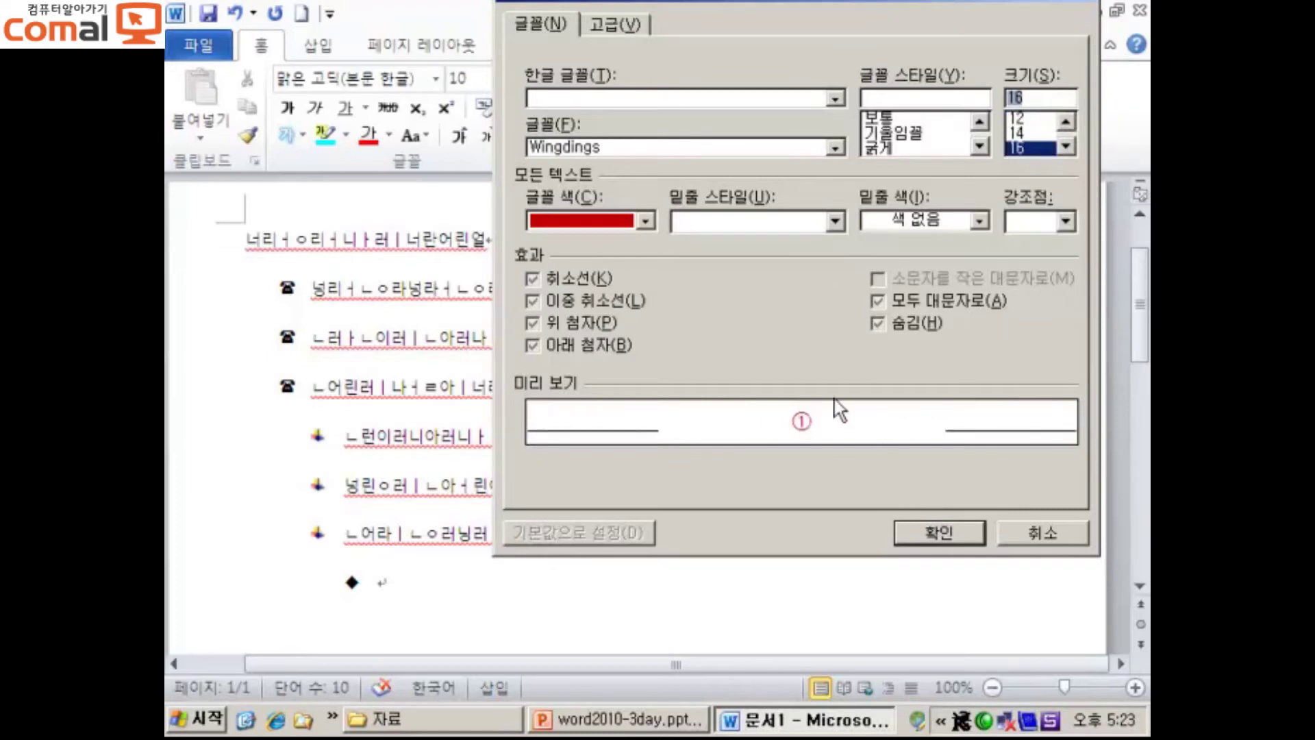
click(945, 530)
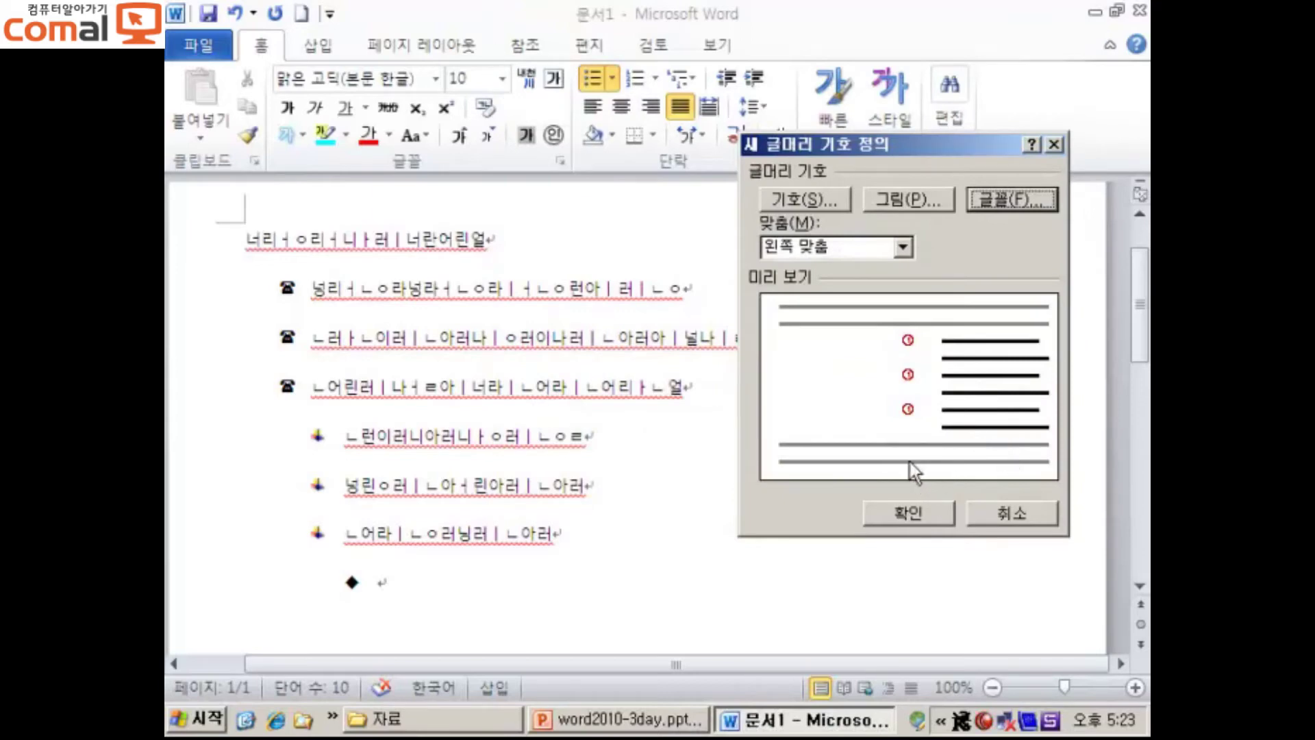
click(908, 515)
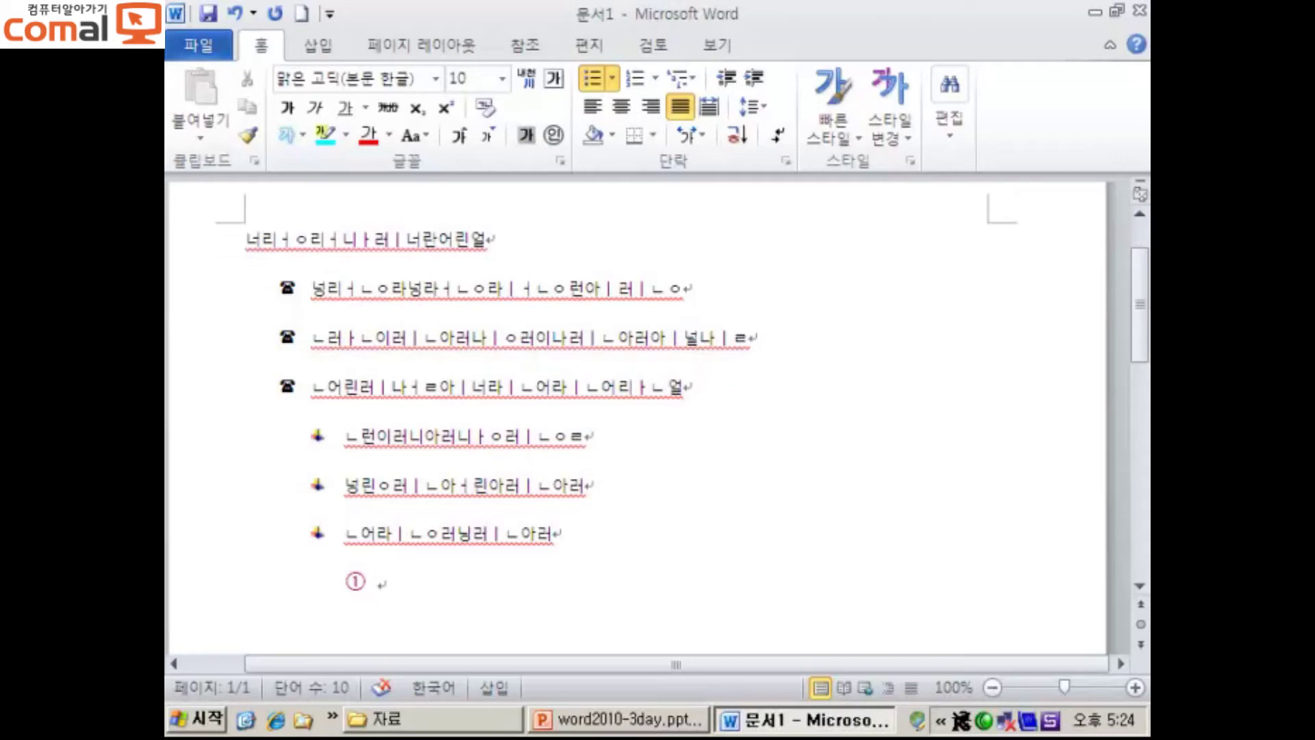
- Enter two circled-1 items, "농라ㅓㄴ오라ㅓㄴ오라ㅓ놀너오라ㅓㄴㅇㄹ" and "너린러ㅣ나ㅓㅇ린어리ㅏㄴ어린ㅇㄹ", and start a third
text(놓라ㅓㄴ오라ㅓㄴ오라ㅓ놀너오라ㅓㄴㅇㄹ)
key(Return)
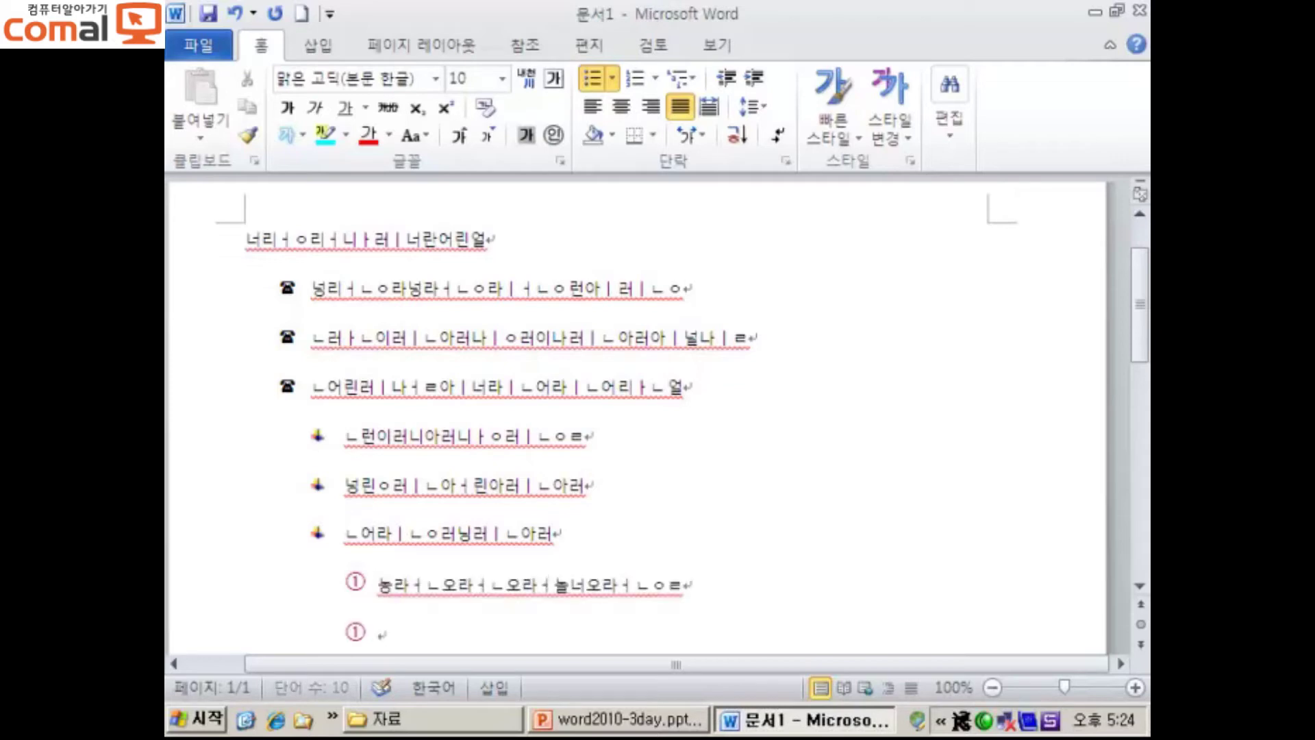
text(너린러ㅣ나ㅓㅇ린어리ㅏㄴ어리)
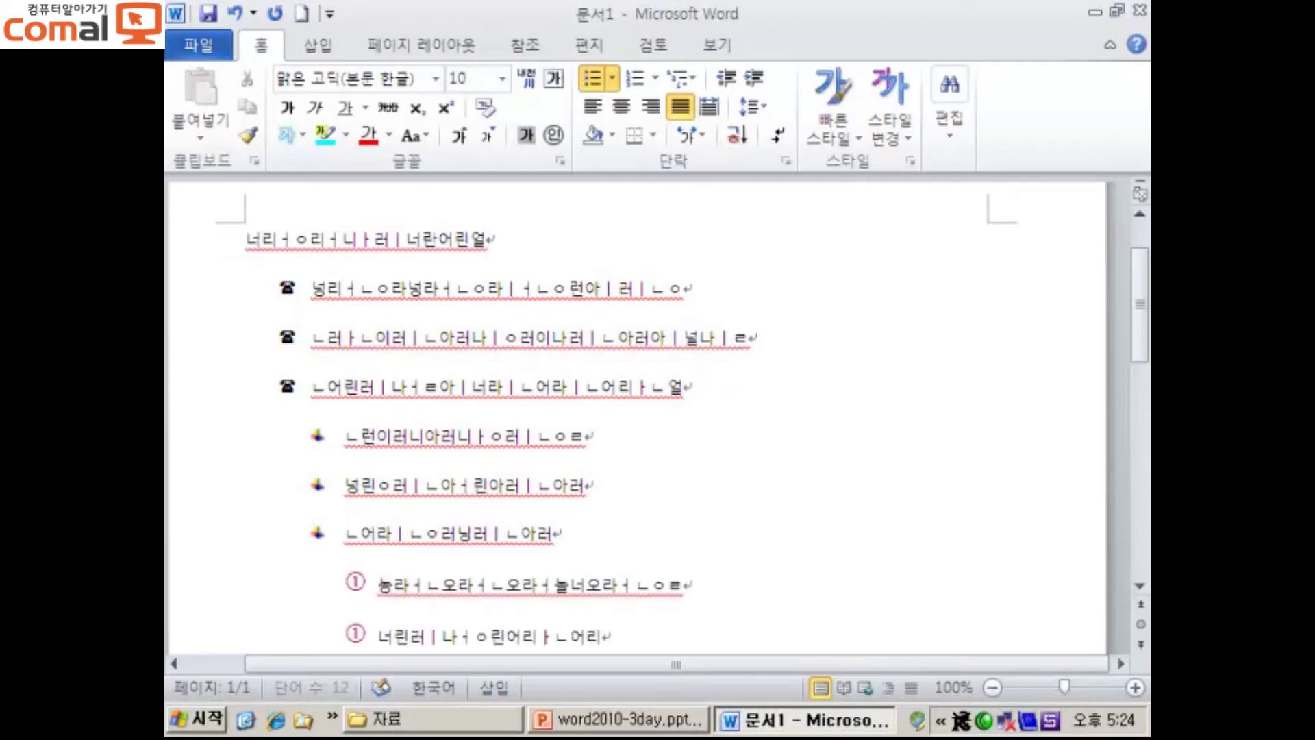
text(ㄴㅇㄹ)
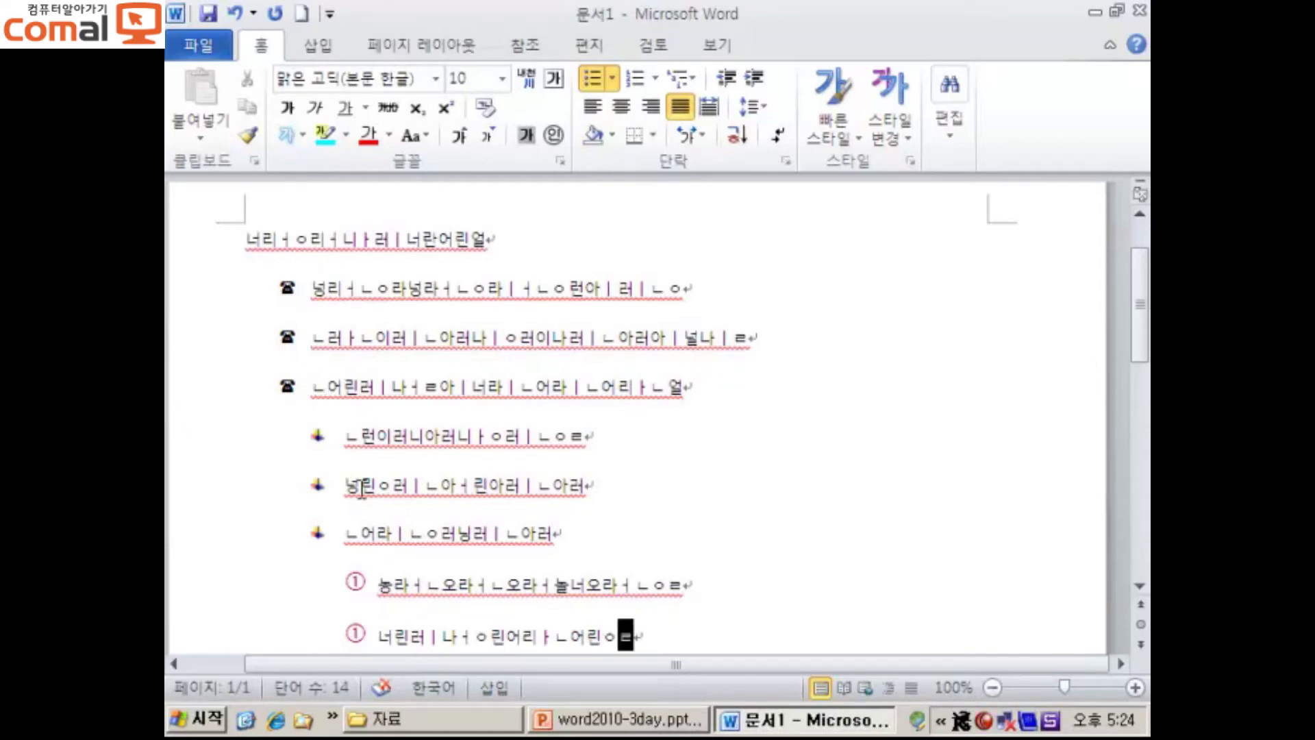
scroll(358, 569, down, 2)
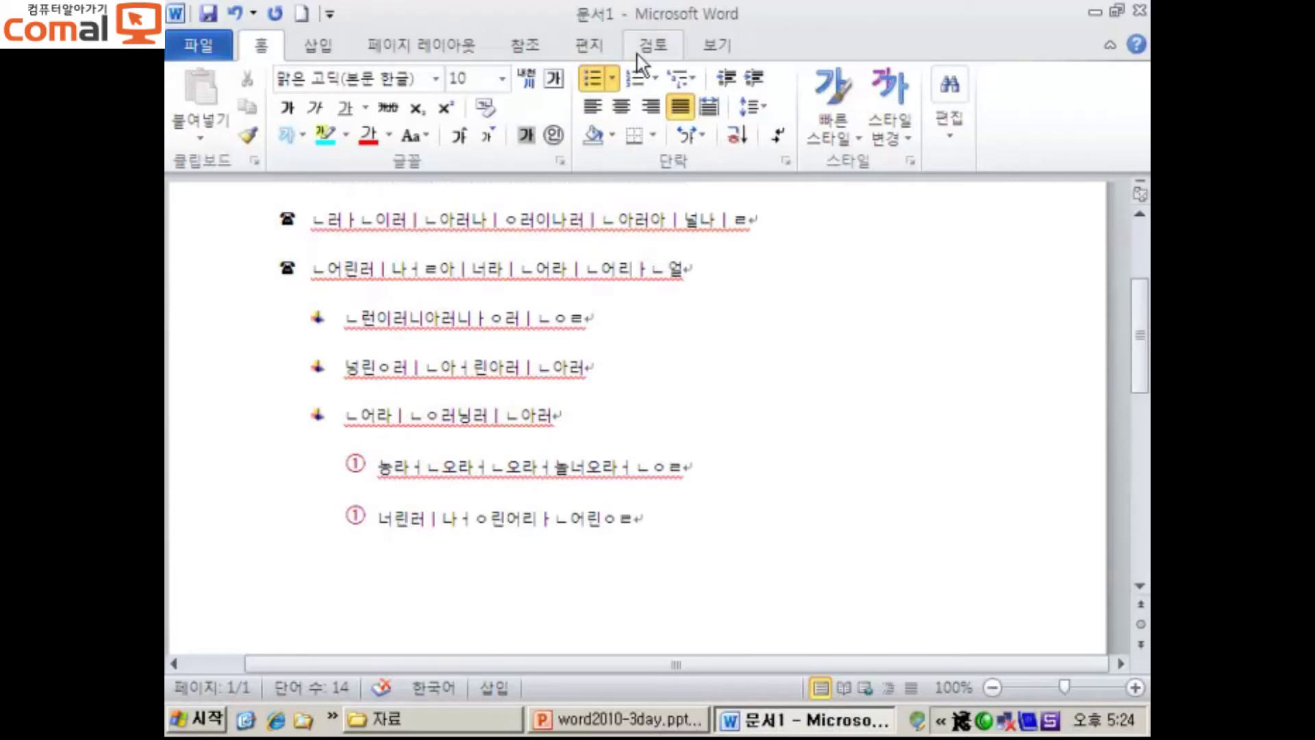
key(Return)
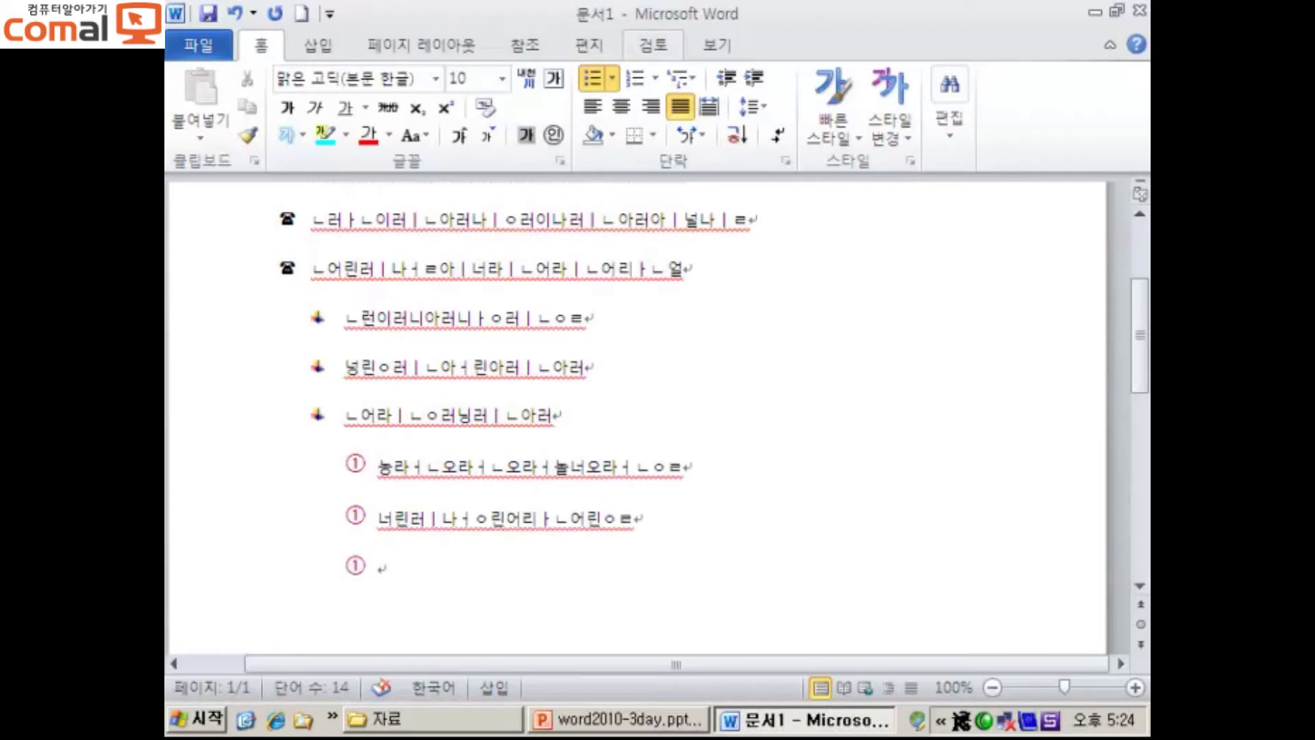
- Demote the empty third circled-1 item, remove its bullet and apply the 1. 2. 3. number format instead
key(Tab)
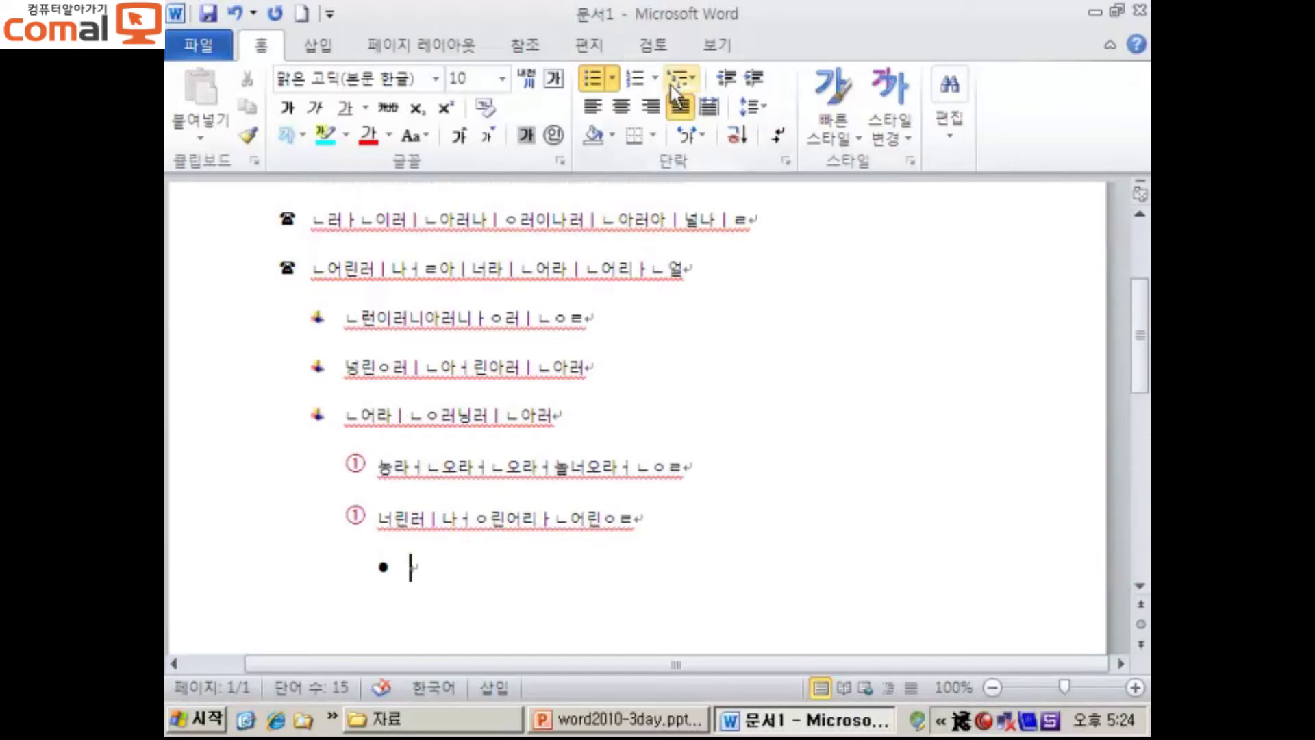
click(613, 78)
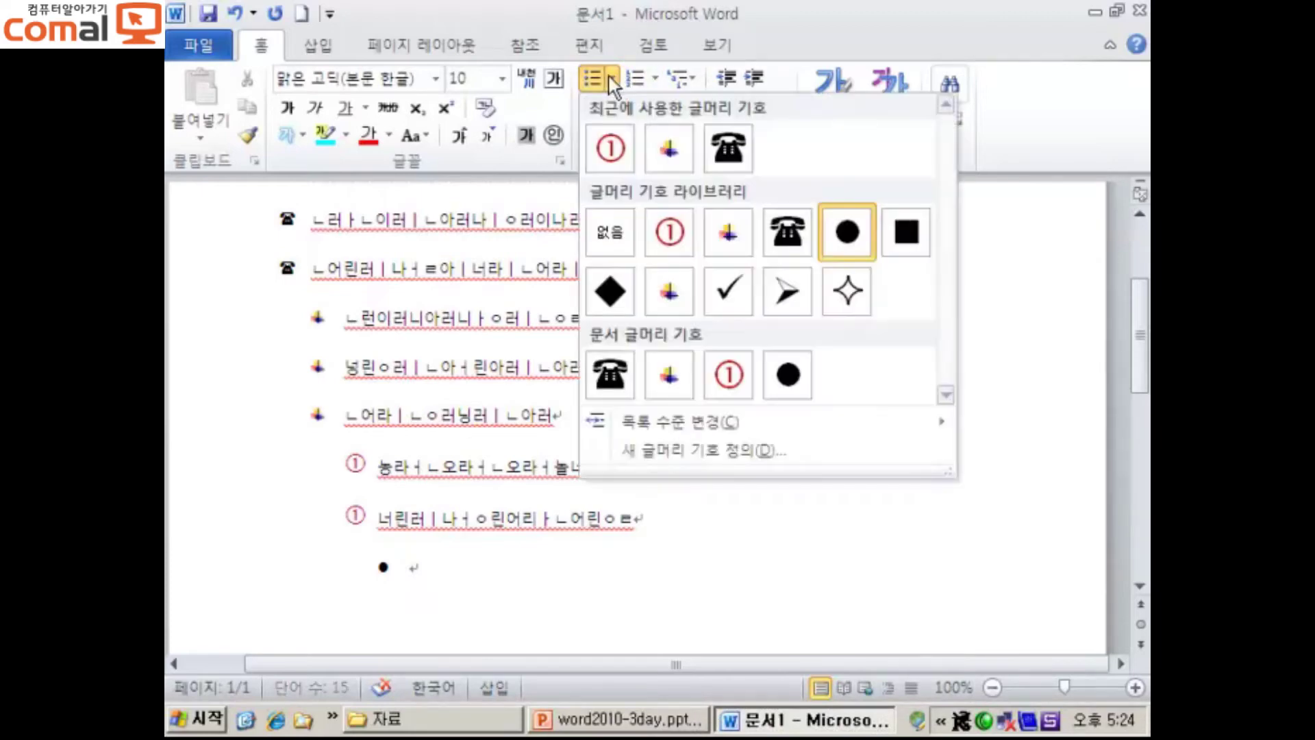
click(593, 77)
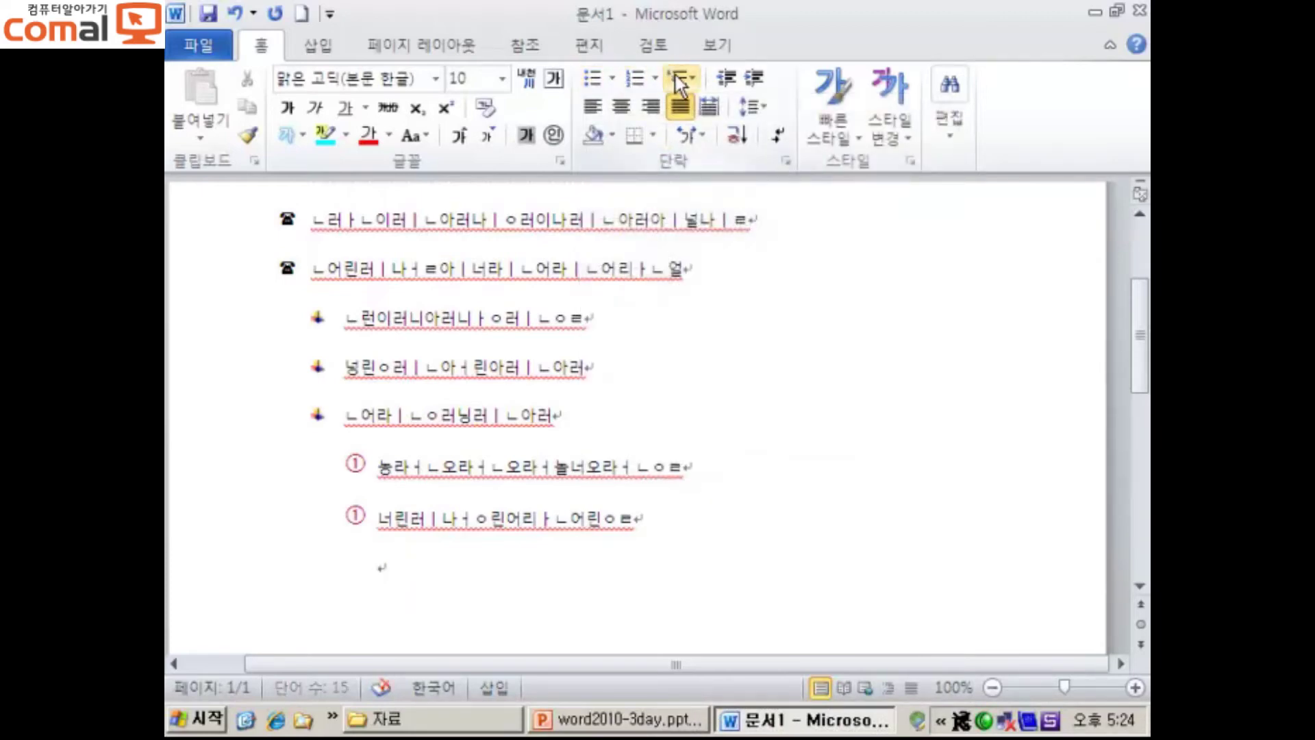
click(653, 76)
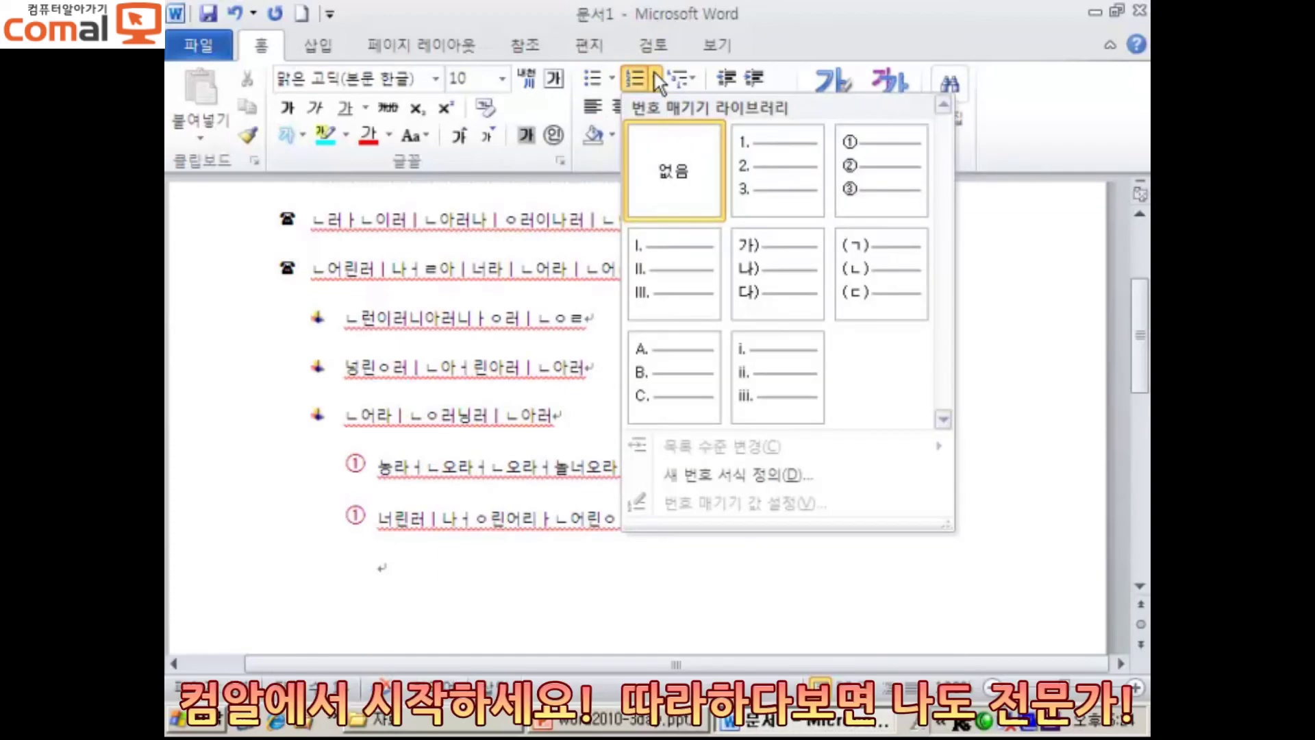
click(759, 155)
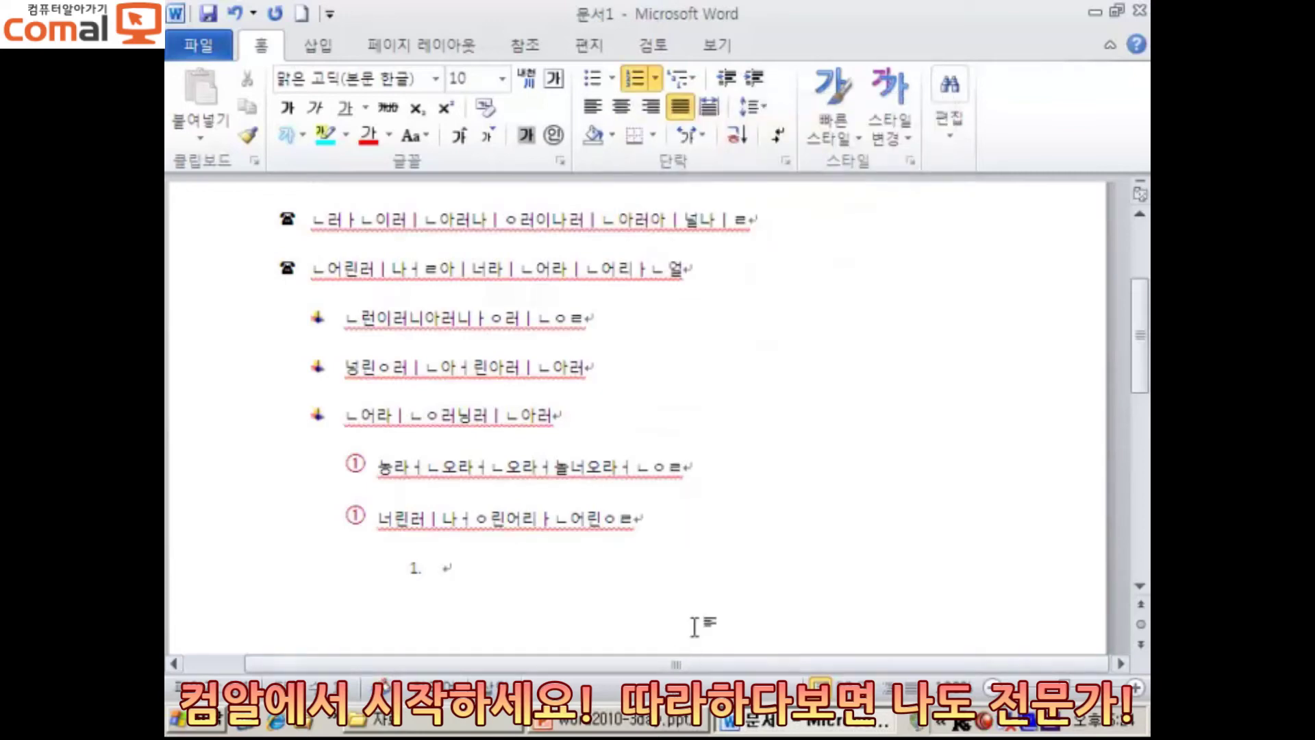
- Enter three numbered items, "ㄴㅇ로나오라노란오라너오란ㄹ", "ㄴ오란오라ㅓㄴ오라ㅓㄴㅇ롼왈" and "농러ㅏㄴ와로ㅓㅇ나러ㅗㄴ아로", and start a fourth
text(ㄴㅇ로나오라노란오라너오란)
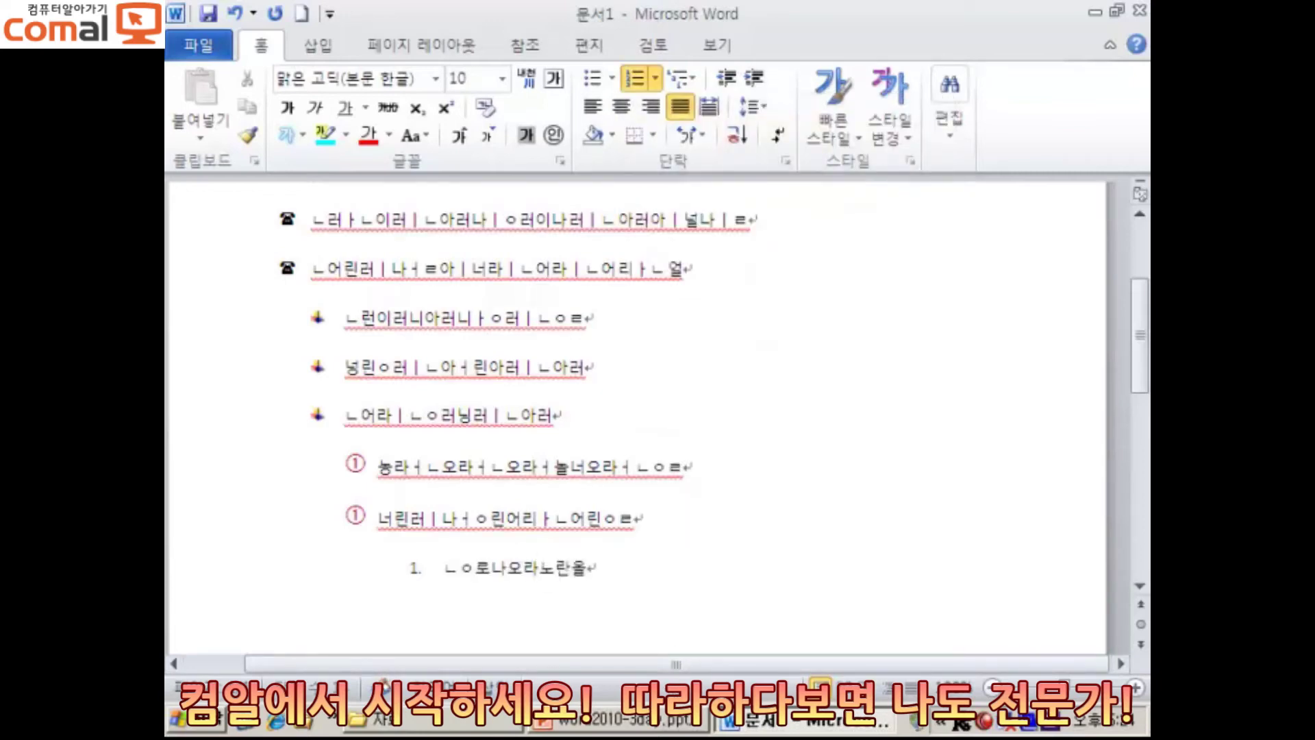
text(ㄹ)
key(Return)
text(ㄴ오란오라ㅓㄴ오라ㅓㄴㅇ롼왈)
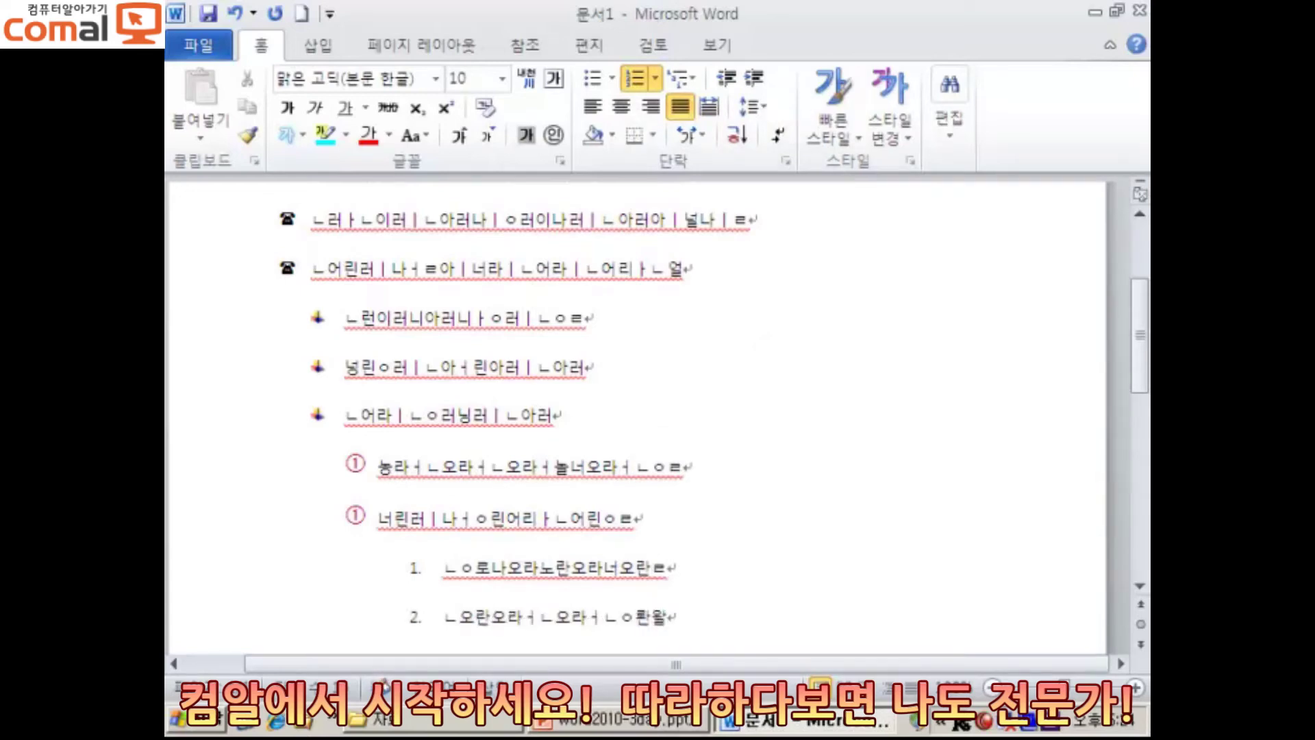
key(Return)
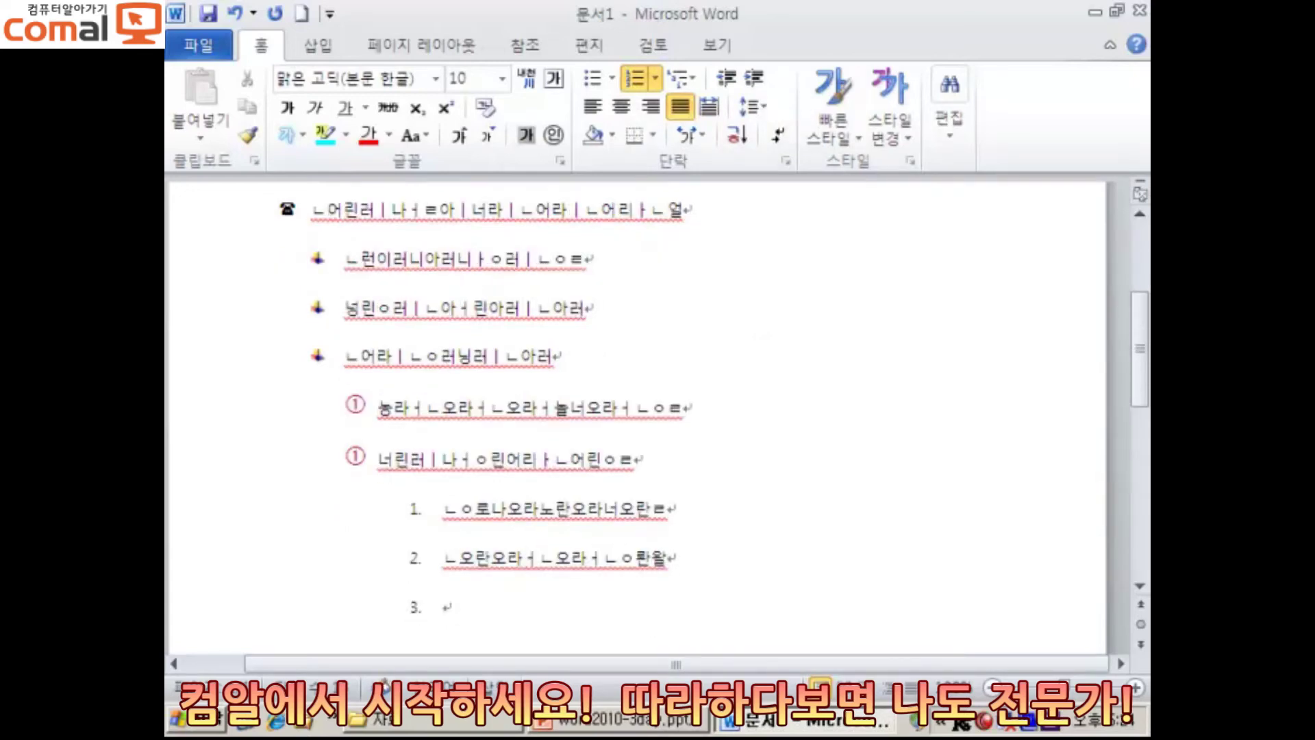
text(농러ㅏㄴ와로ㅓㅇ나러ㅗㄴ아로)
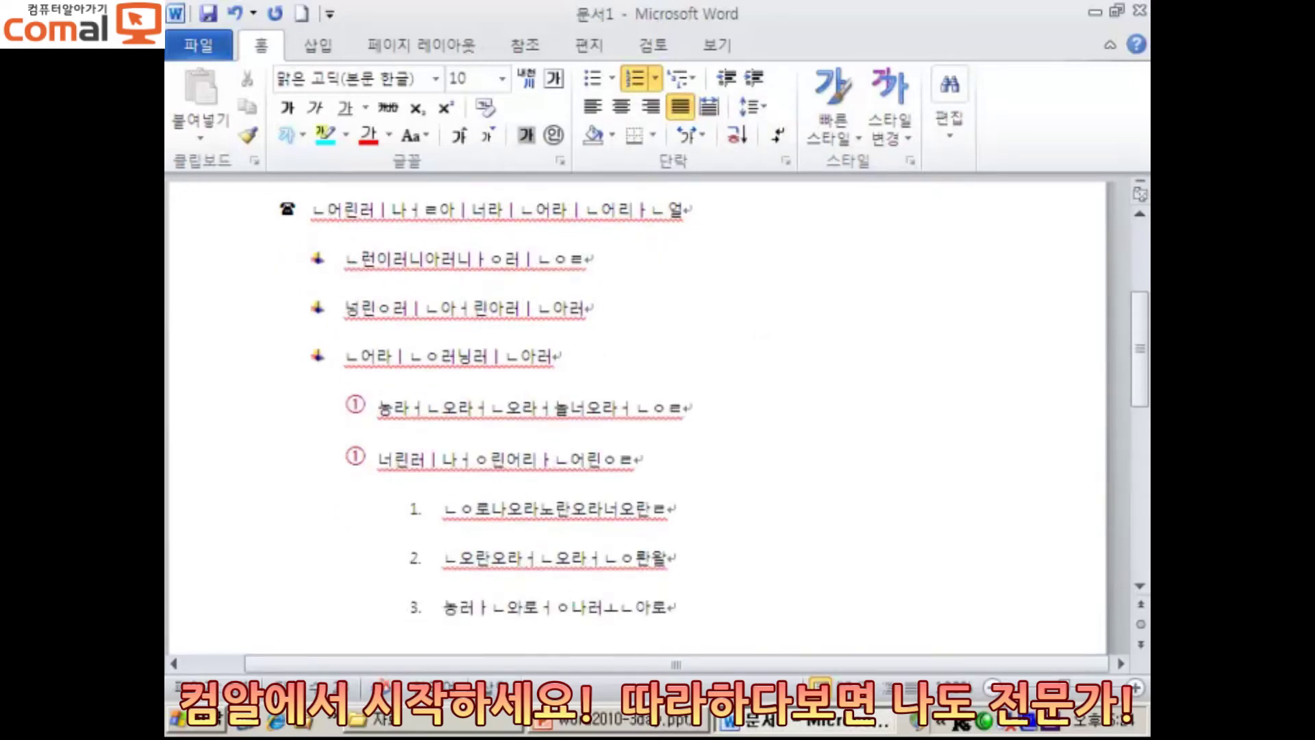
key(Return)
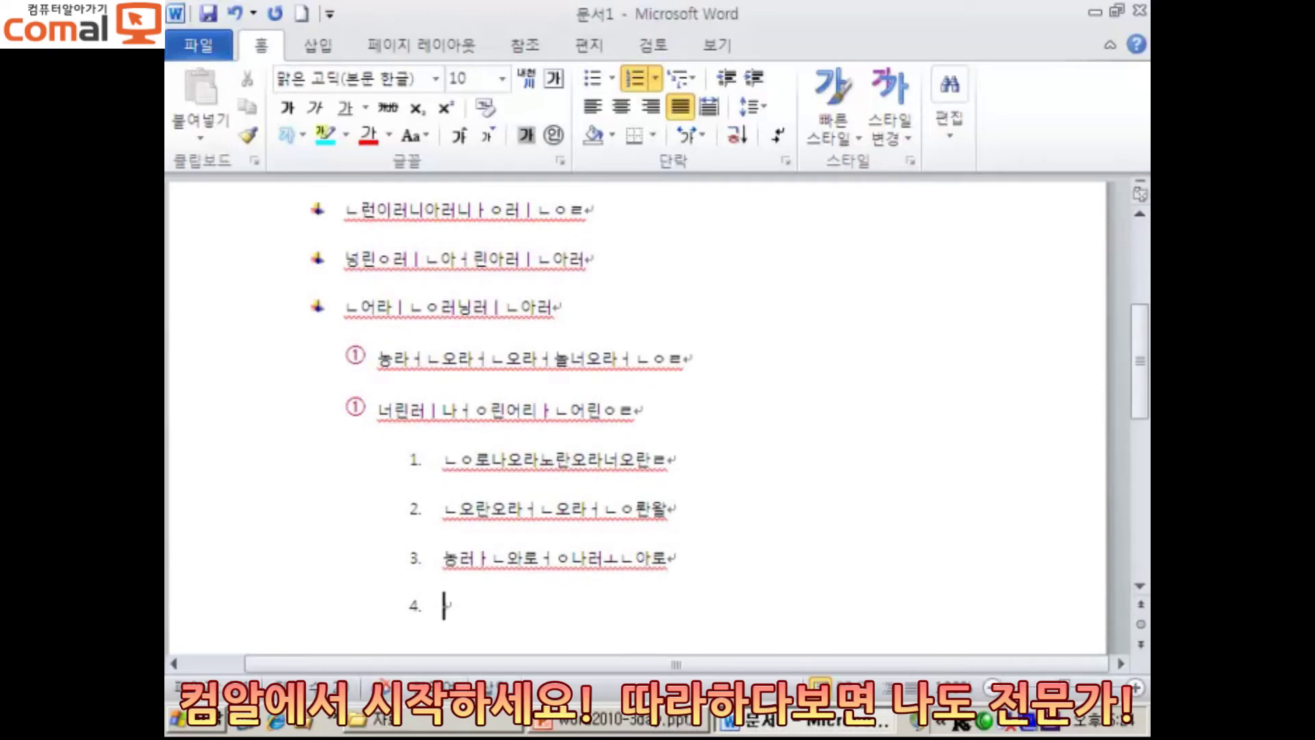
- Demote the empty fourth numbered item, apply the ①②③ number format and enter "ㄴㅇ러ㅗㄴ아로나ㅓㅗ란ㅇㄹ"
key(Tab)
click(653, 77)
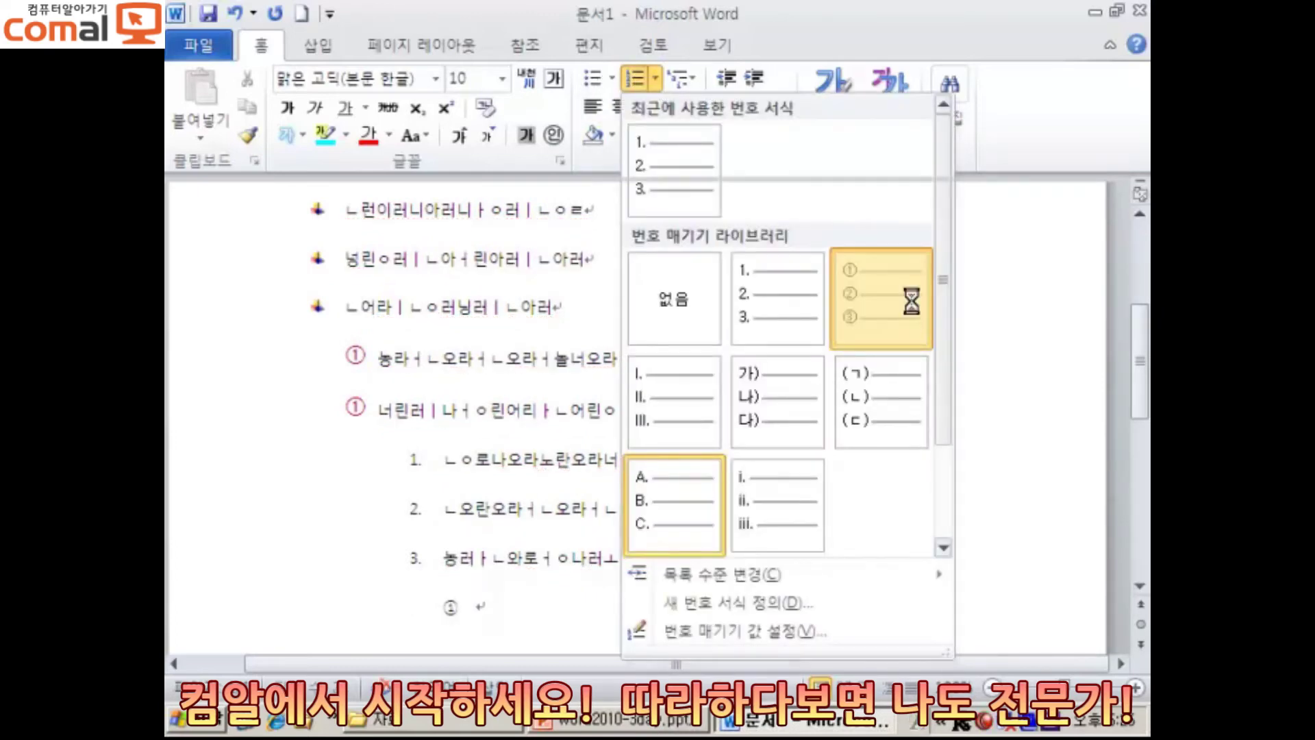
click(911, 301)
text(ㄴㅇ러ㅗㄴ아로나ㅓㅗ란ㅇㄹ)
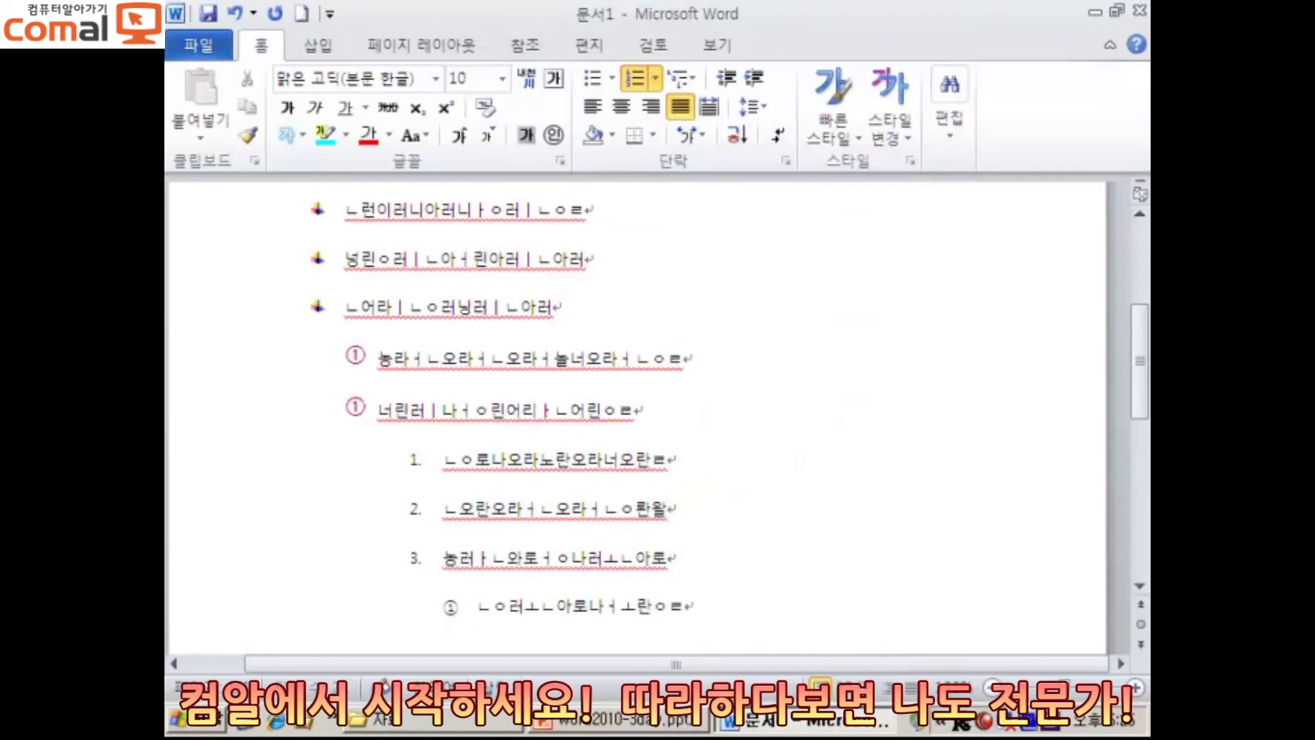
- Enter two more circled-number items, "ㄴ오러ㅏㄴ오라너오라ㅓㄴ" and "ㄴㅇ로ㅓㄴ아ㅗㄹ아", and start a fourth
key(Return)
text(ㄴ오러ㅏㄴ오라너오라ㅓㄴ)
key(Return)
text(ㄴㅇ로)
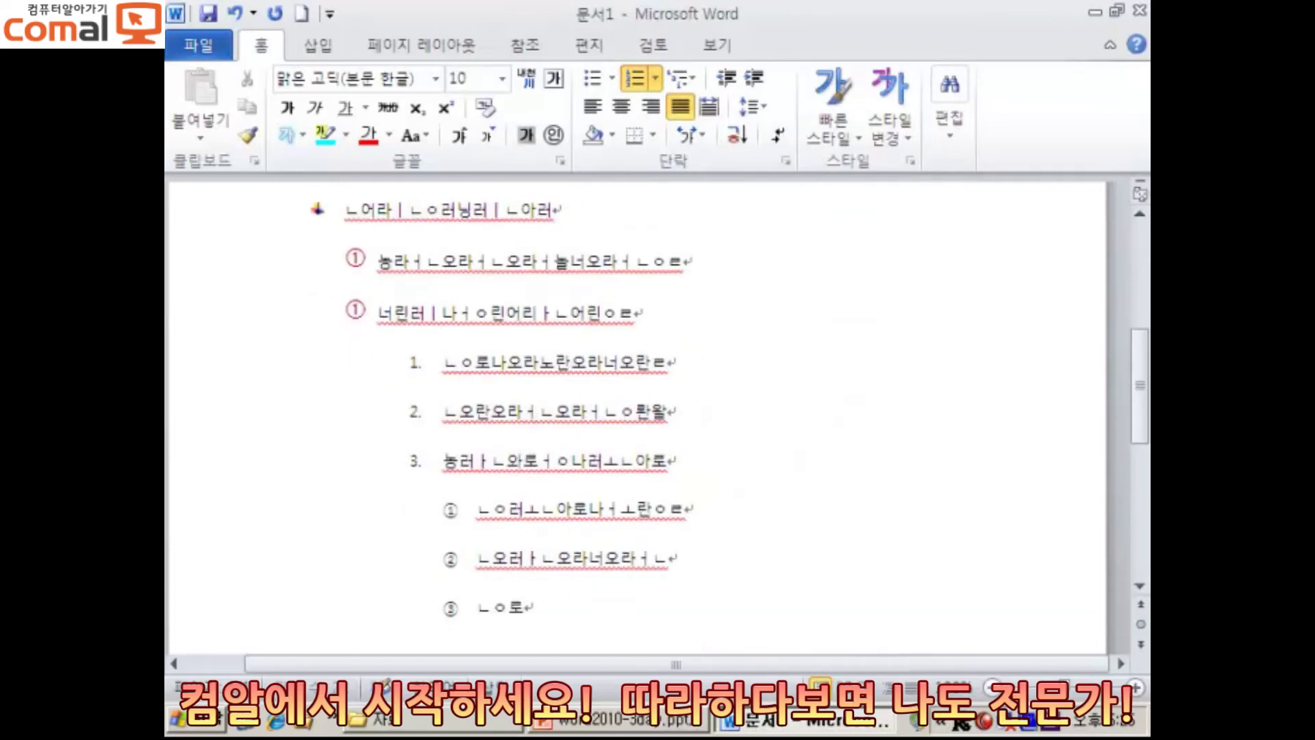
text(ㅓㄴ아ㅗㄹ아)
key(Return)
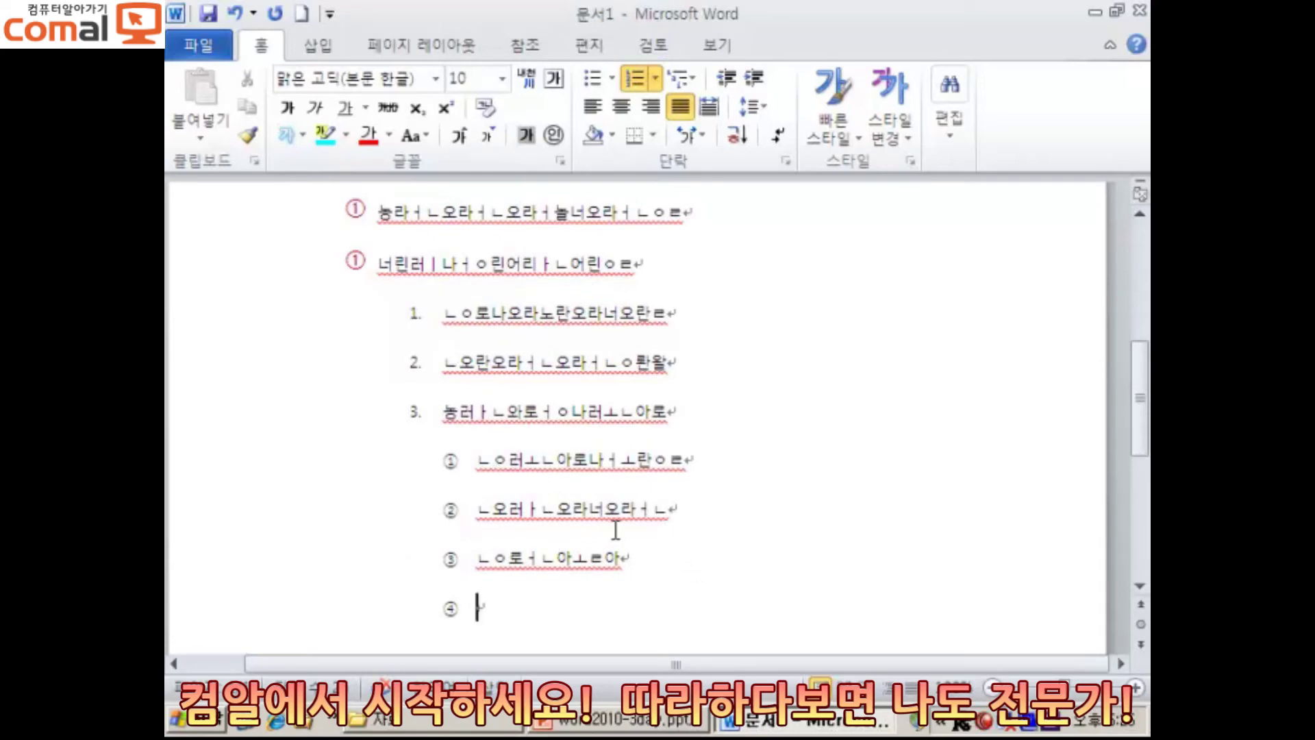
- Promote the empty circled-number item to the 1. 2. 3. level, enter "ㄴㄹㄴ어롼오란올" and start another item
key(shift+Tab)
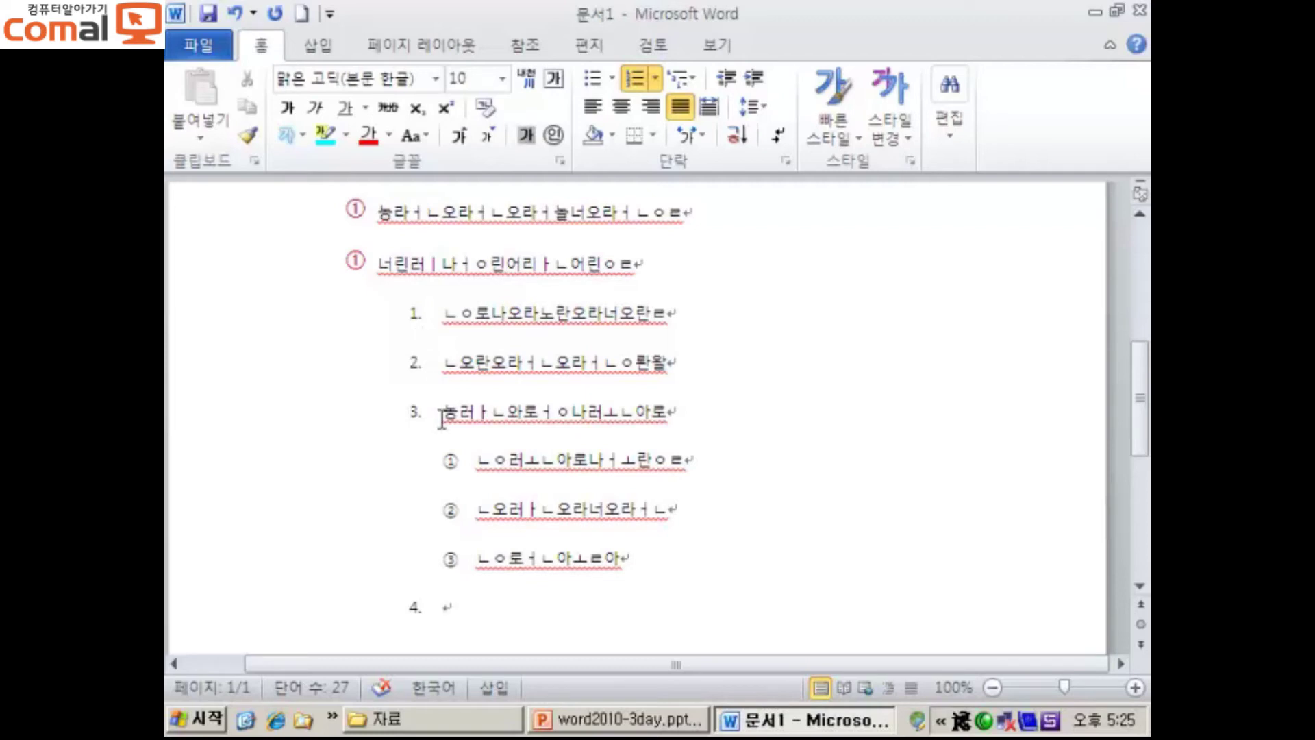
text(ㄴㄹㄴ어론오란올)
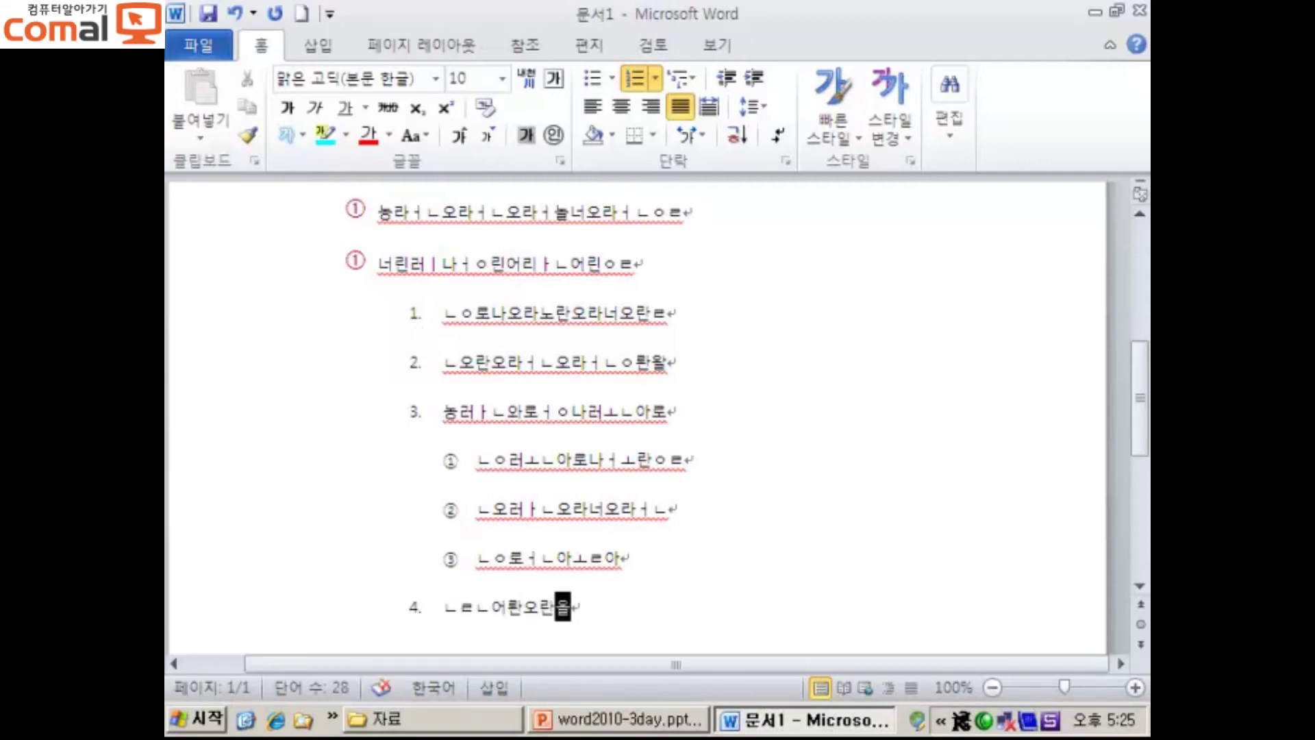
key(Return)
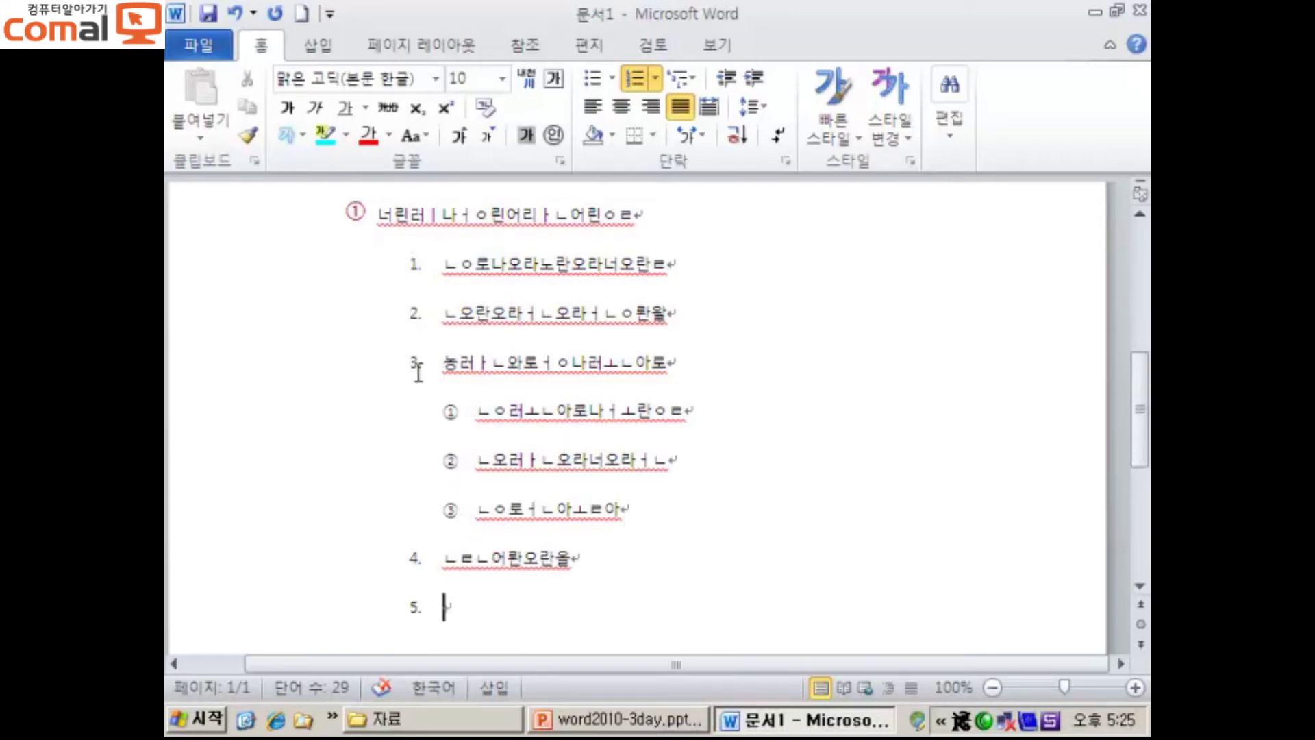
- Switch the empty fifth item's list level to the circled 1 bullet and back to numbering
click(603, 74)
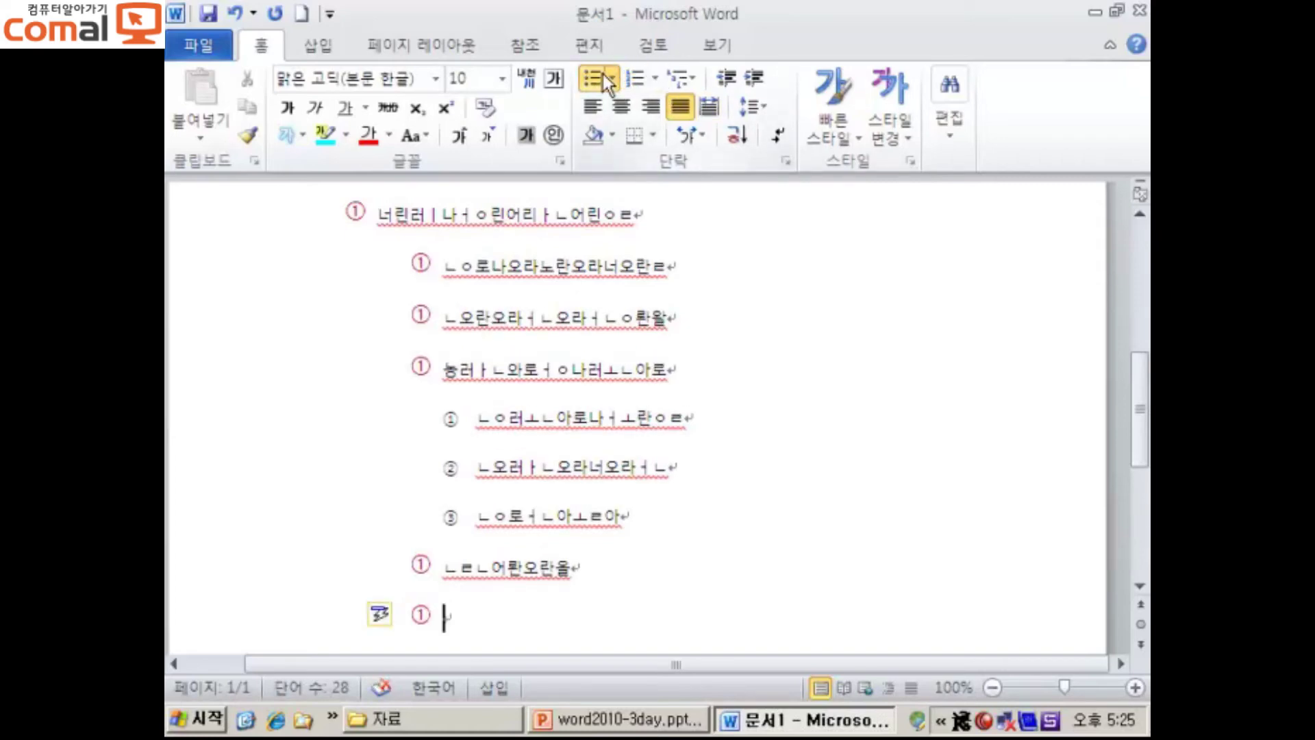
click(638, 74)
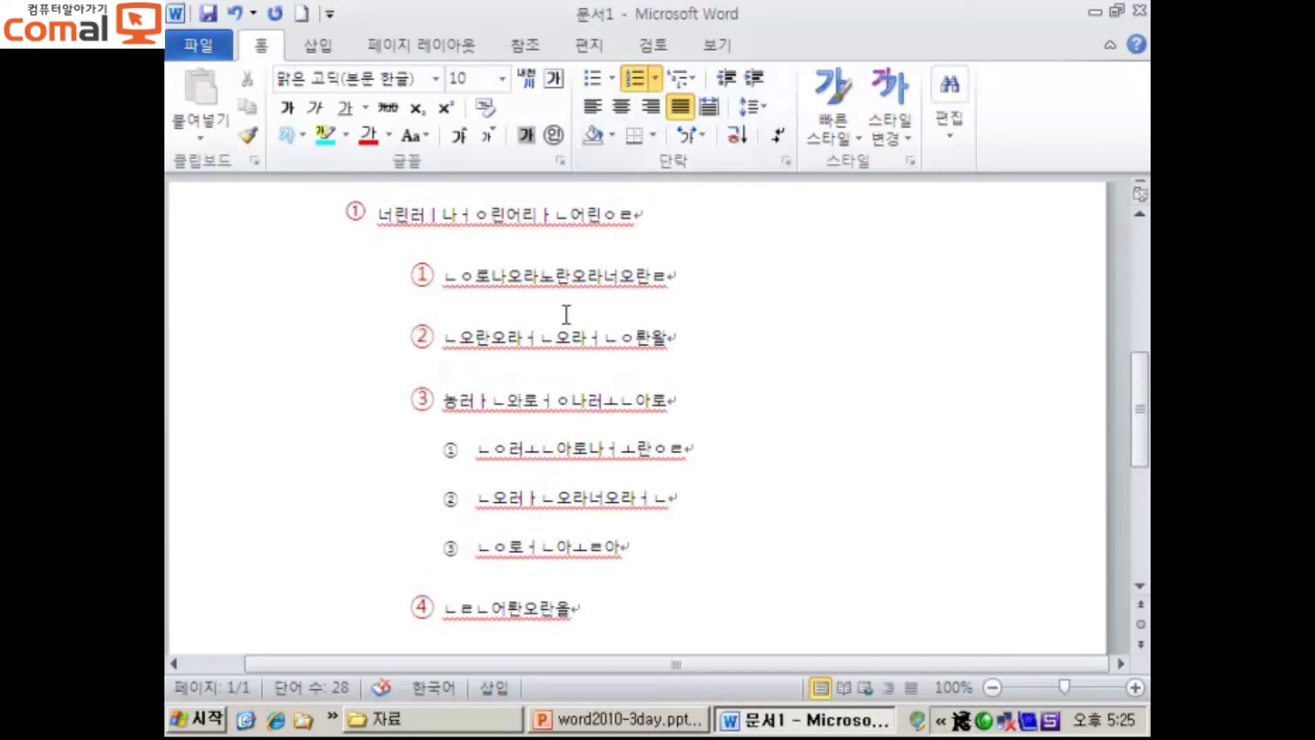
- Insert a demoted picture-bullet item "ㄴㅇㄹㄴㅇㄹㄴㅇㄹㄴㅇㄹㄴㅇㄹ" below the second telephone item and start another
scroll(653, 527, up, 4)
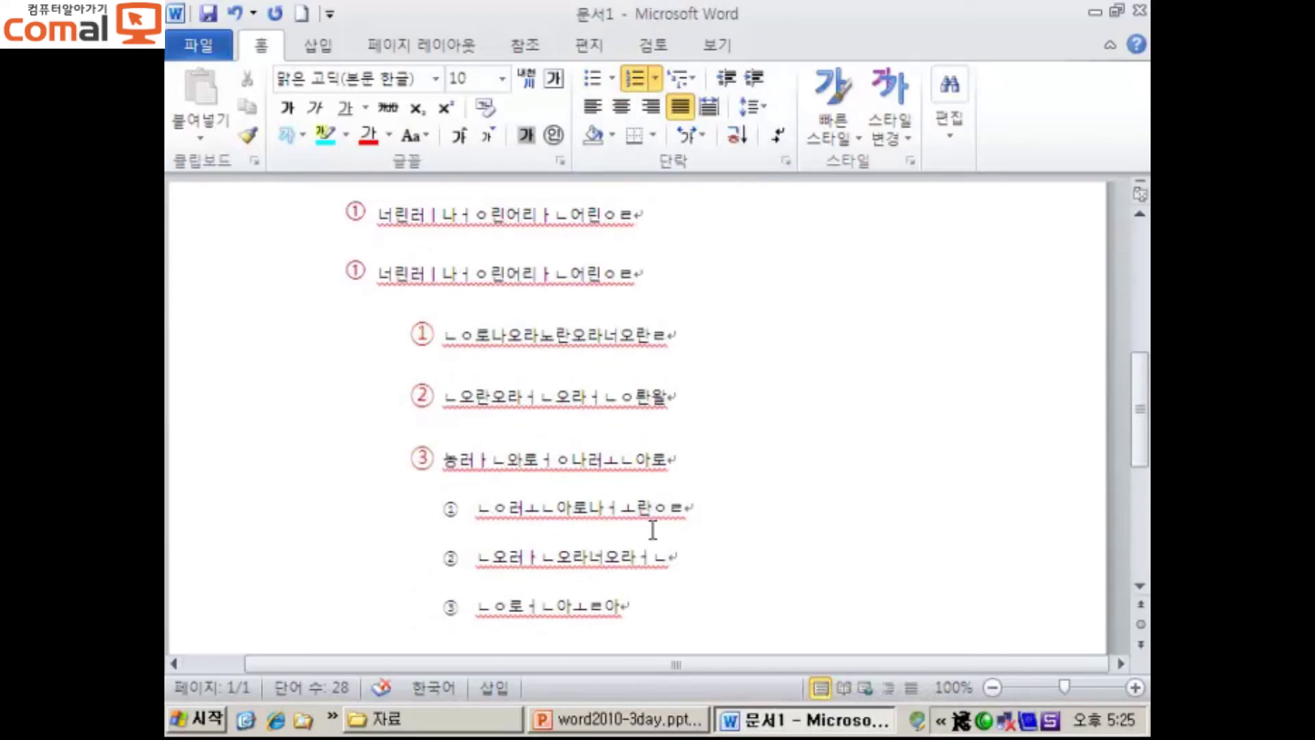
scroll(653, 527, up, 4)
click(773, 267)
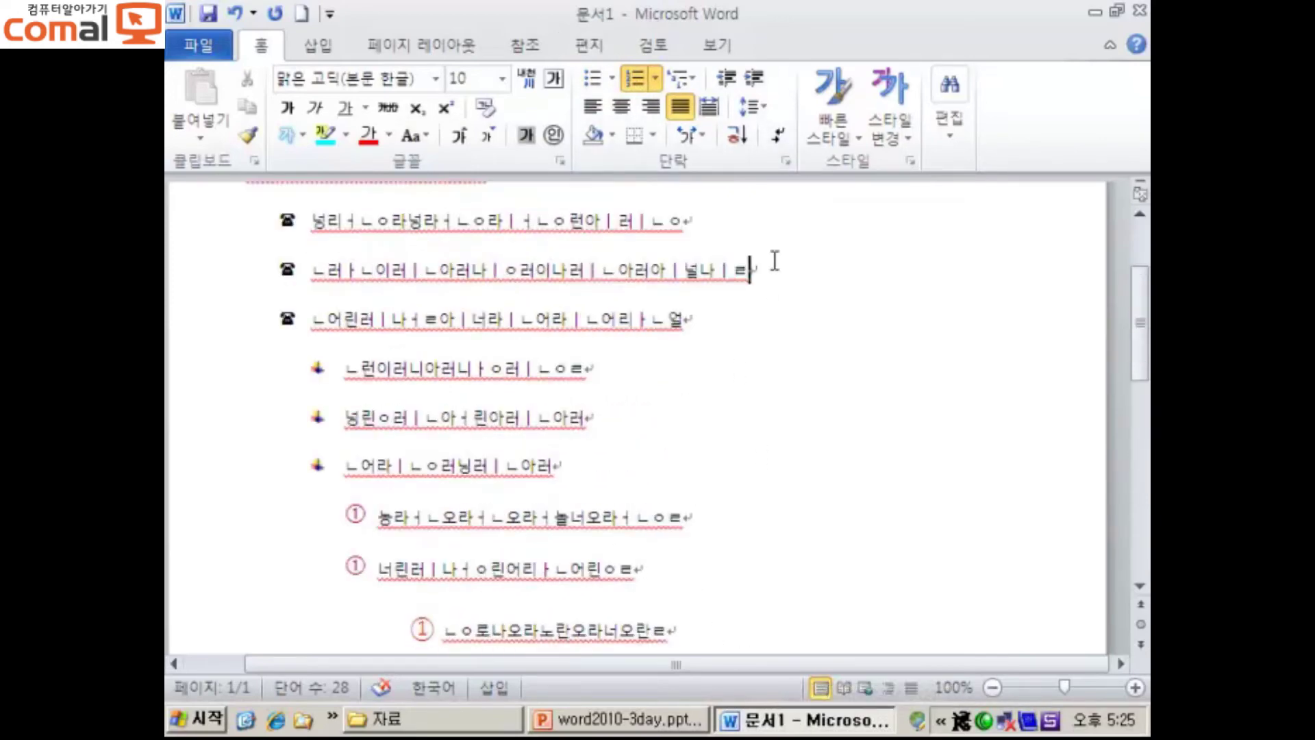
key(Return)
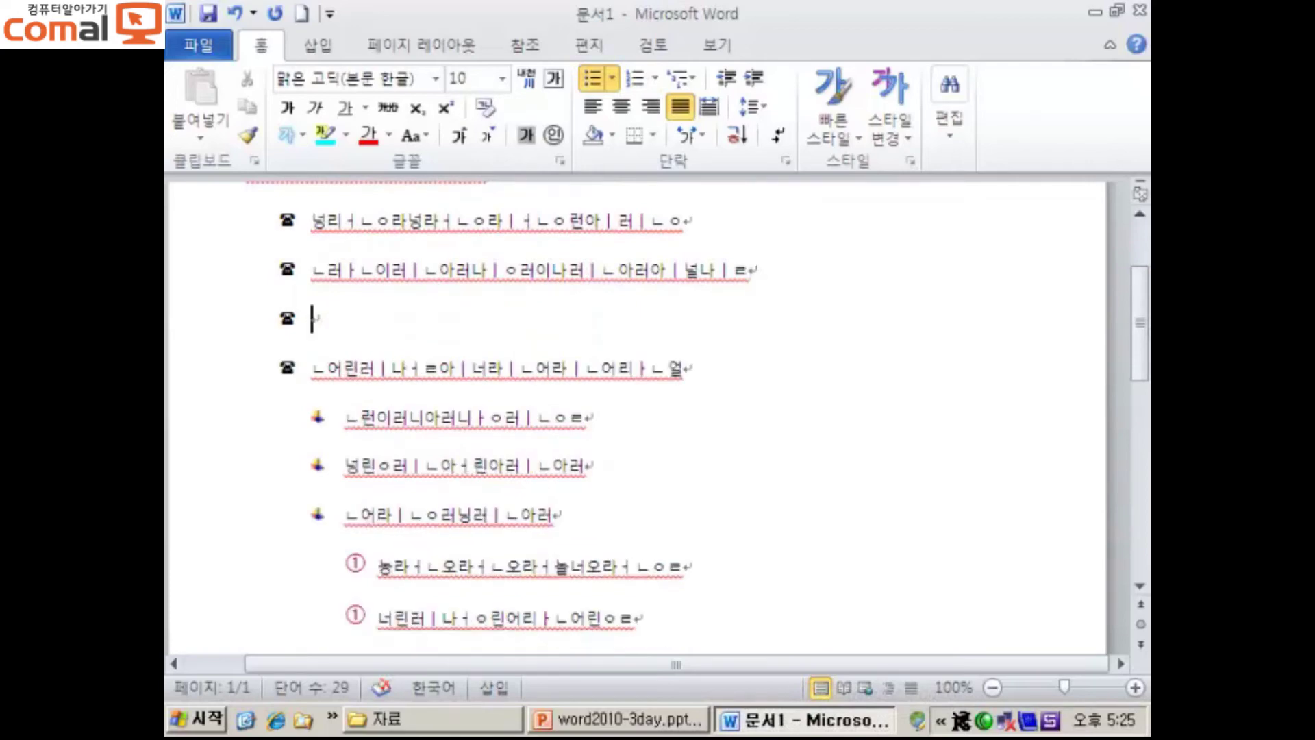
key(Tab)
text(ㄴㅇㄹㄴㅇㄹㄴㅇ)
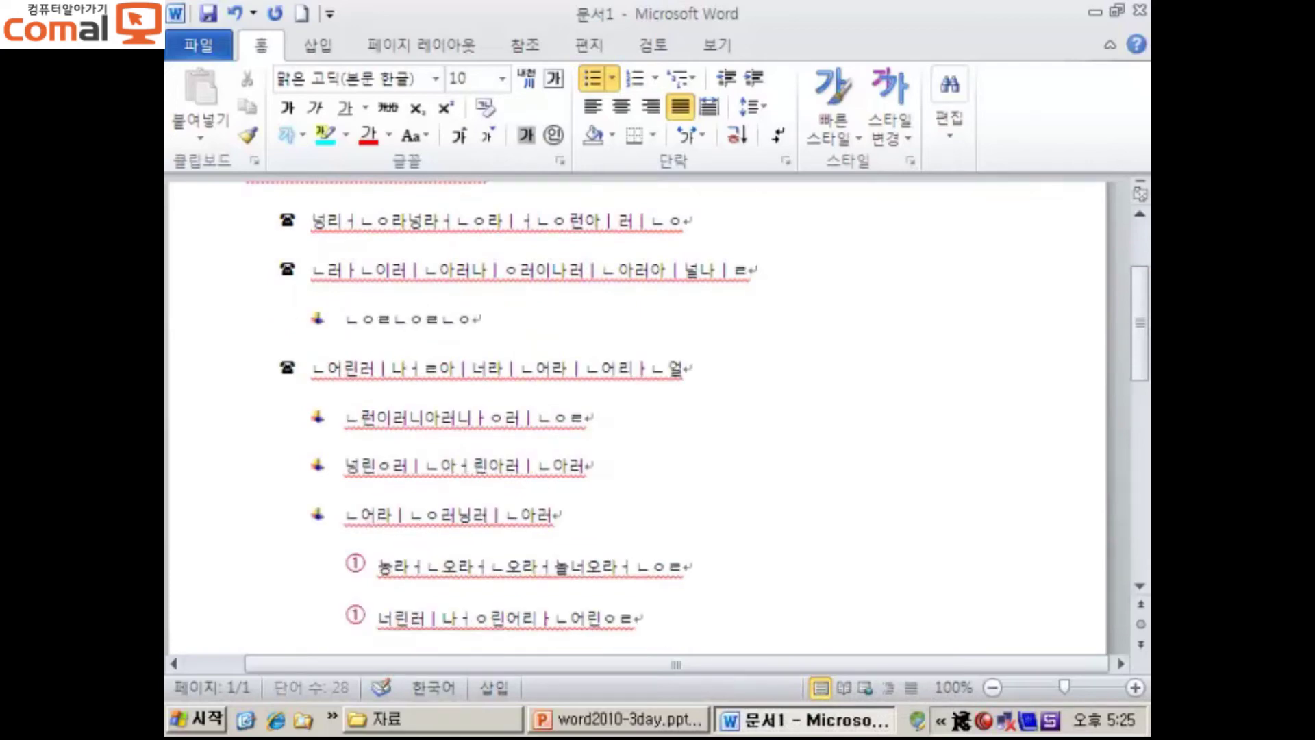
text(ㄹㄴㅇㄹㄴㅇㄹ)
key(Return)
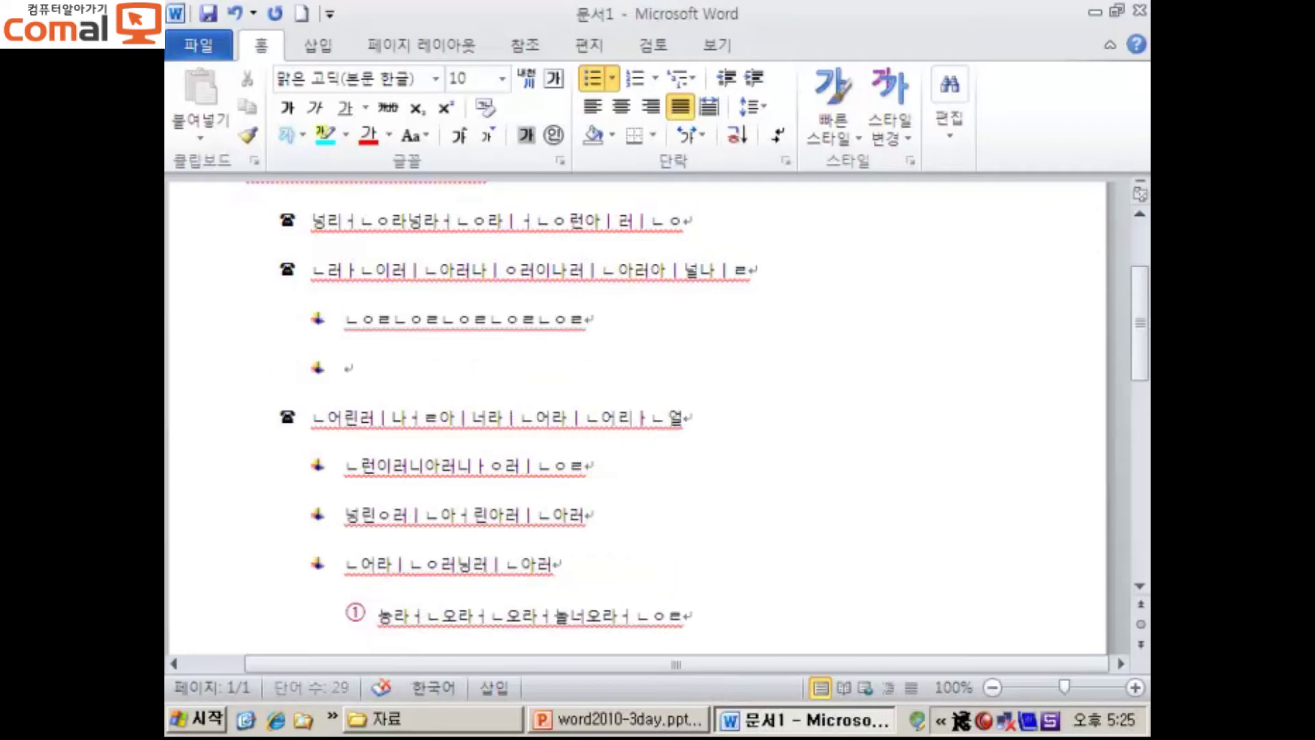
- Promote the empty picture-bullet item to the telephone level and enter "ㄴㅇㄹㄴㅇㄹㄴㅇㄹㄴㅇㄹㄴㅇㄹㄴㅇㄹㄴㅇㄹ"
key(shift+Tab)
text(ㄴㅇㄹㄴㅇㄹㄴㅇㄹㄴㅇㄹㄴㅇㄹㄴㅇㄹㄴㅇㄹ)
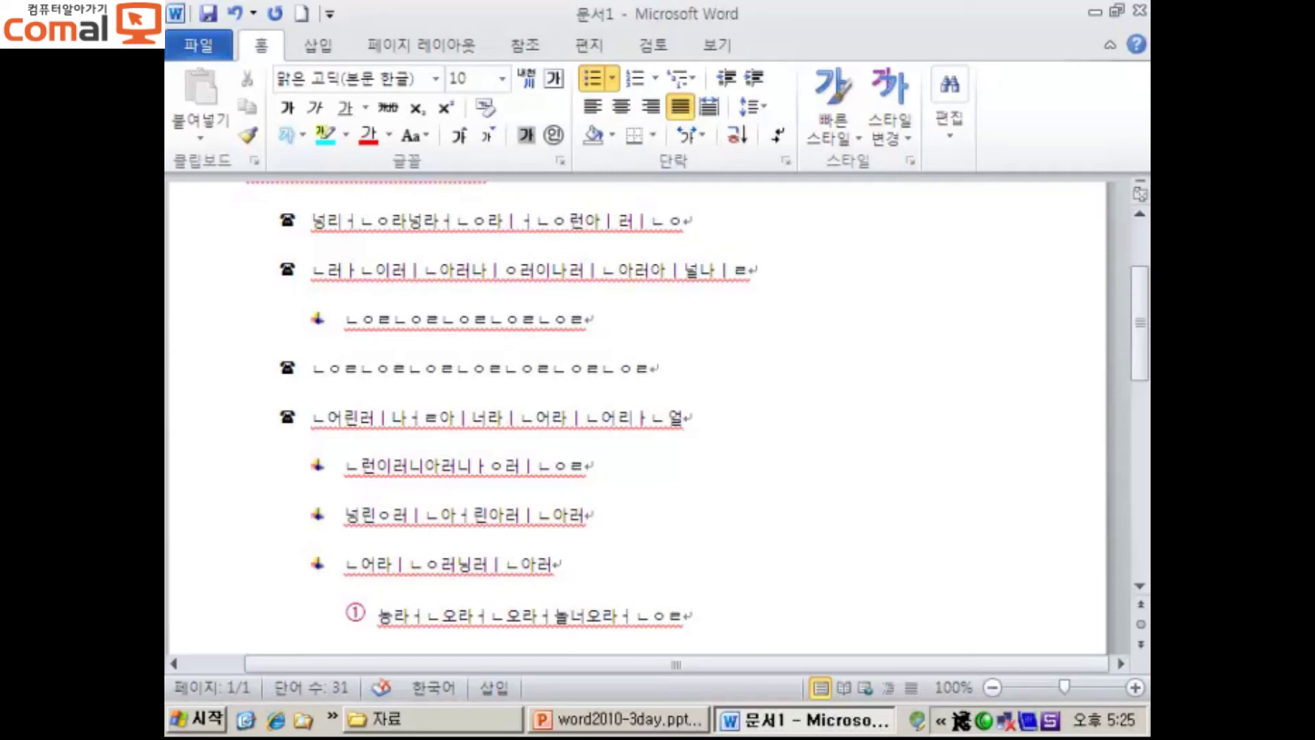
key(shift+Left)
click(903, 316)
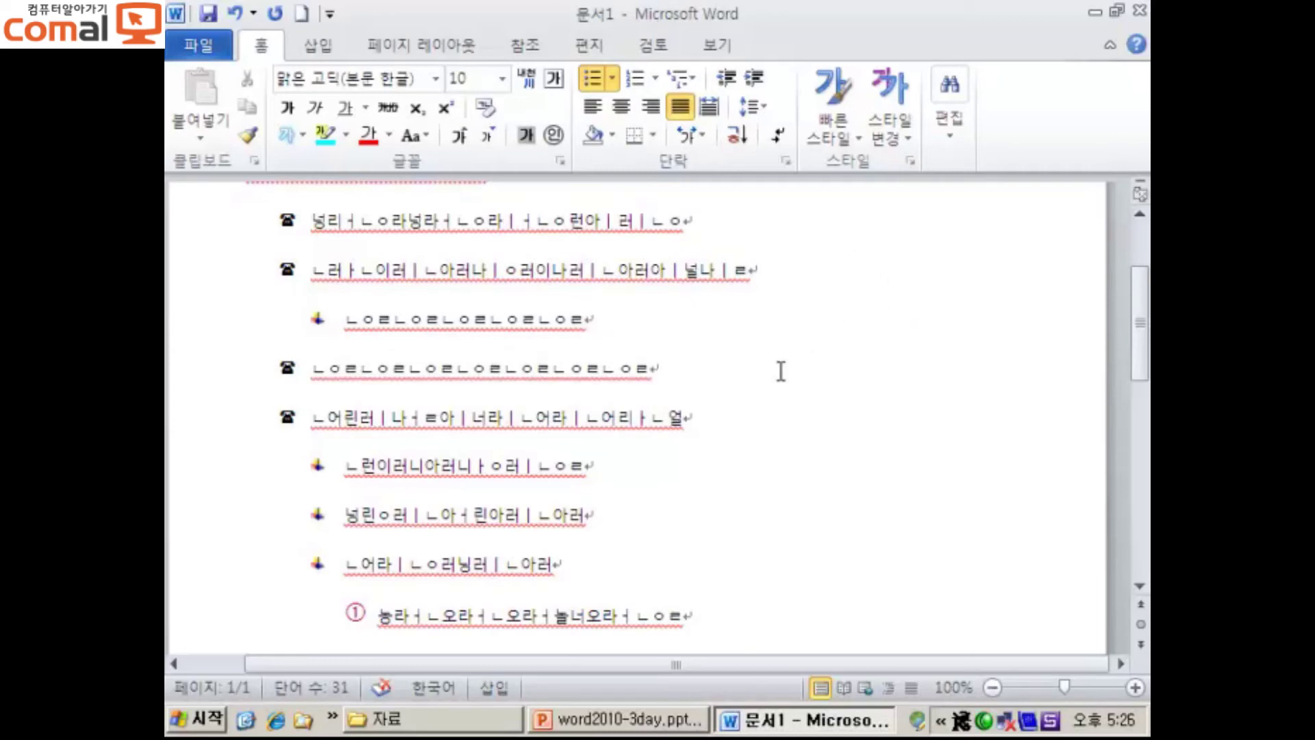
- Change the bullets of the first two telephone items to the arrowhead symbol
scroll(781, 378, down, 2)
scroll(779, 379, up, 3)
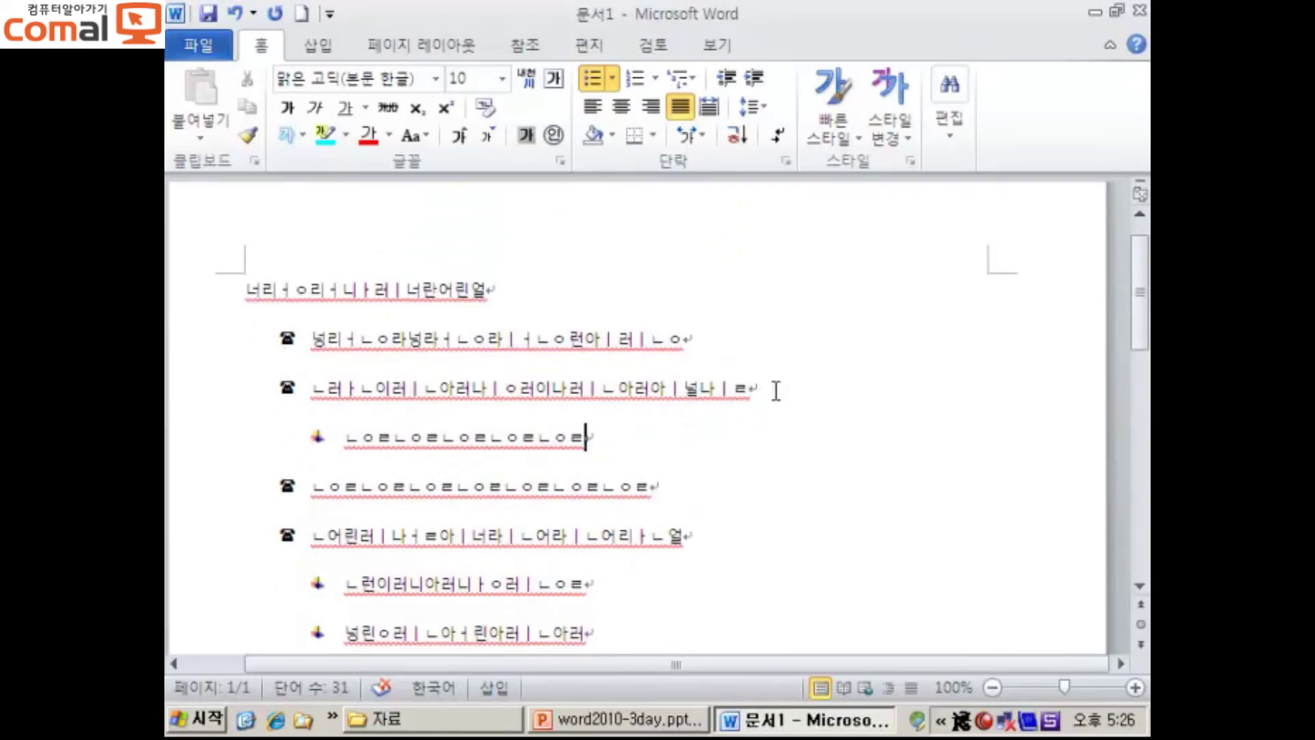
drag(750, 388, 324, 374)
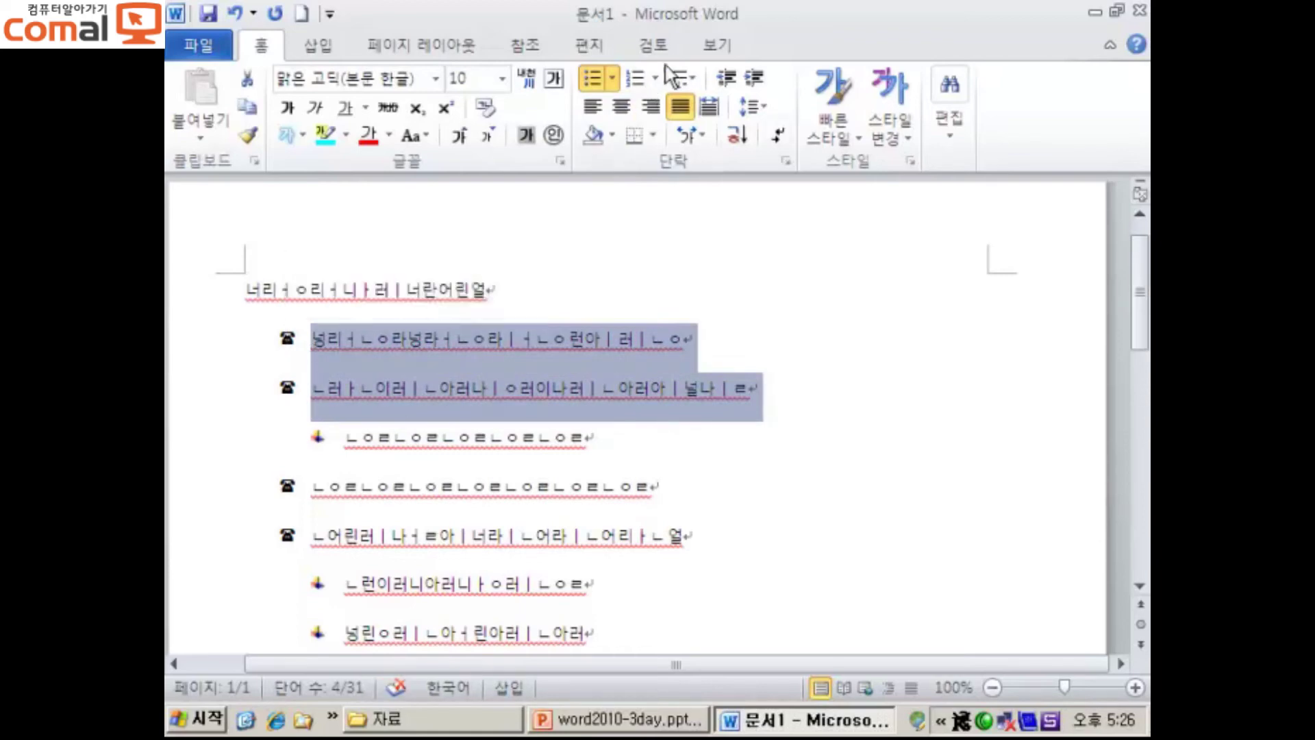
click(612, 80)
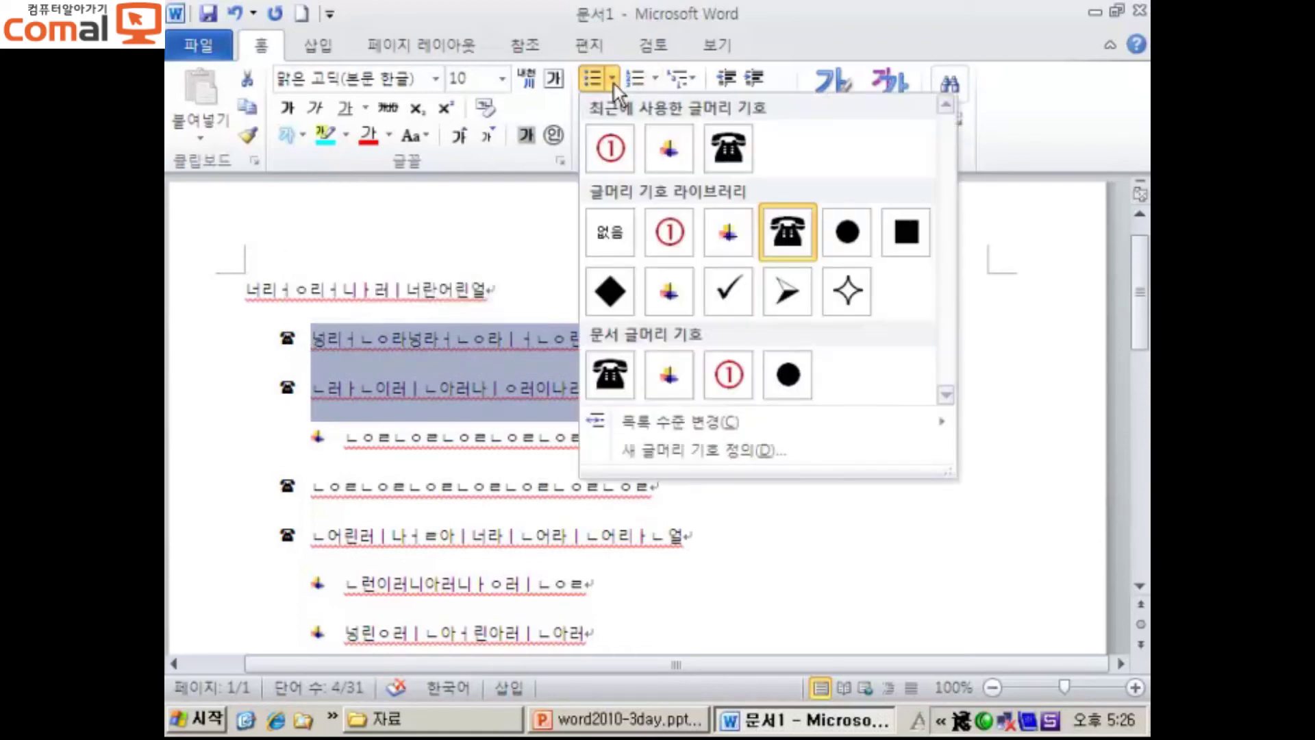
click(781, 293)
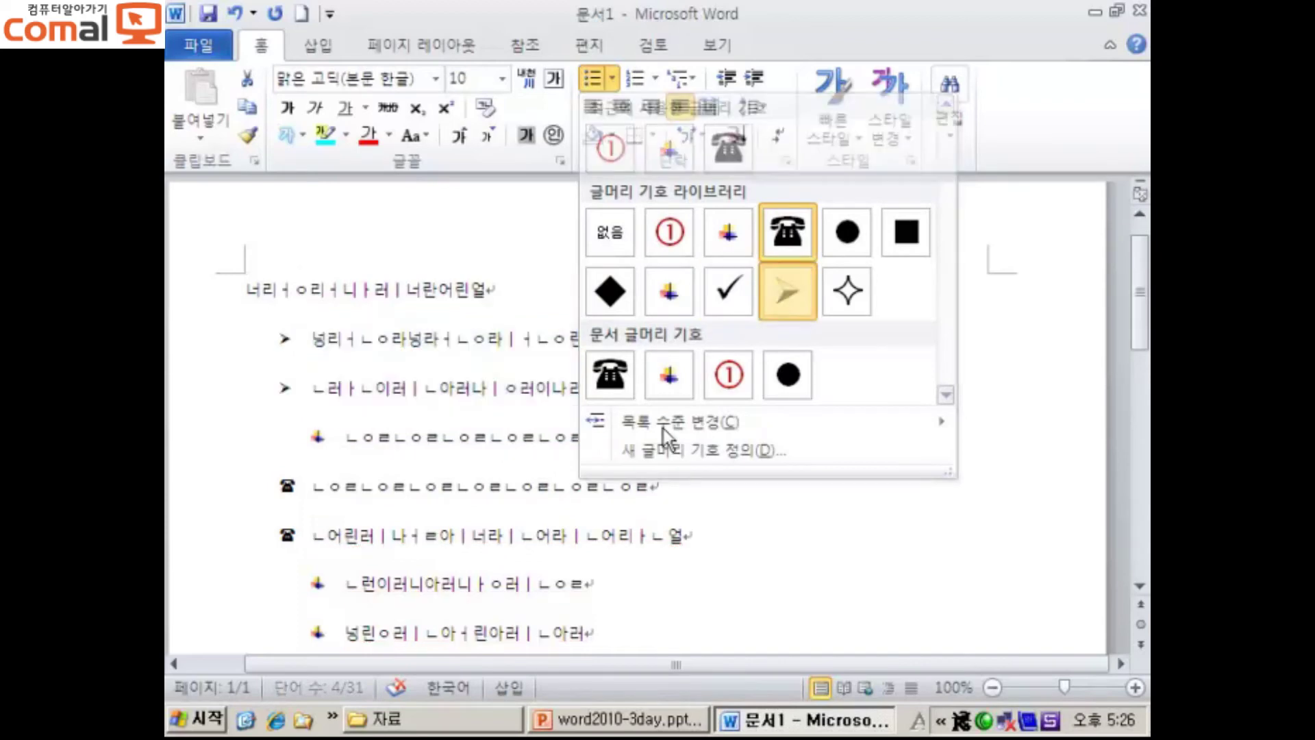
- Change the picture bullet of the item below the arrowhead items to the four-pointed star
click(459, 458)
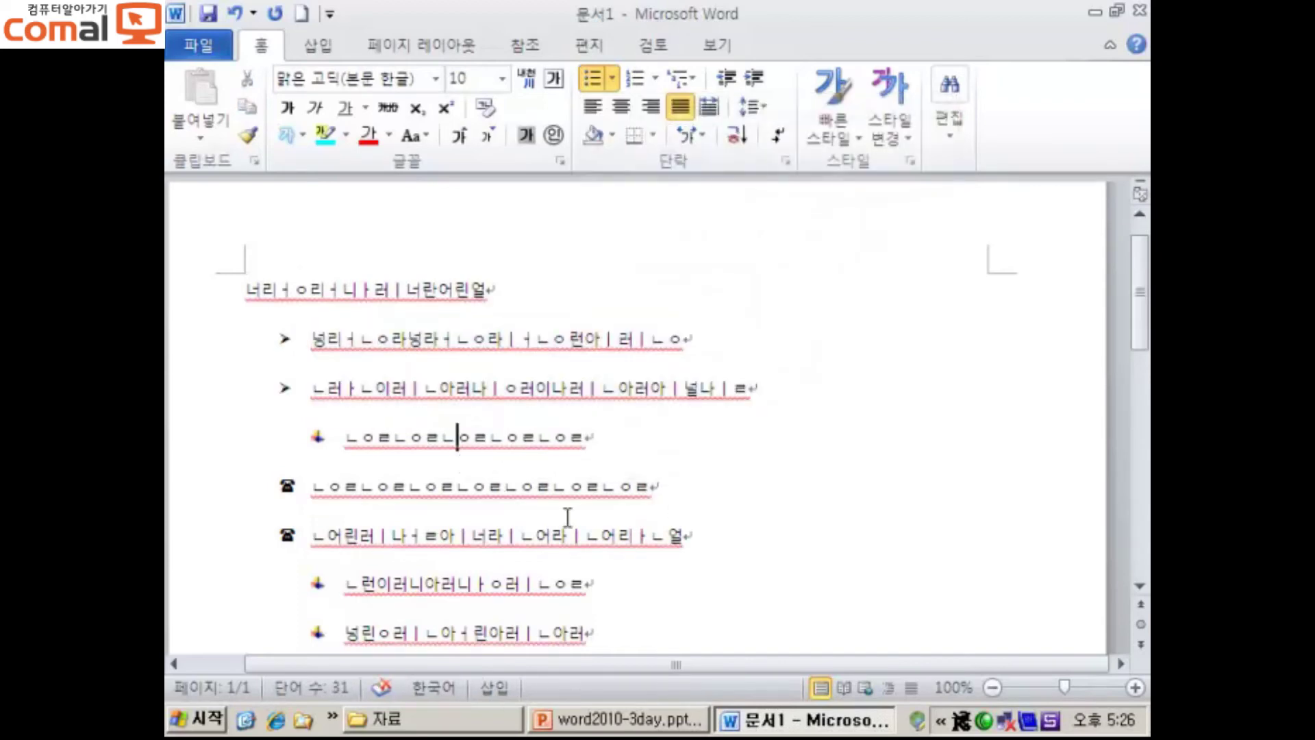
drag(623, 434, 343, 433)
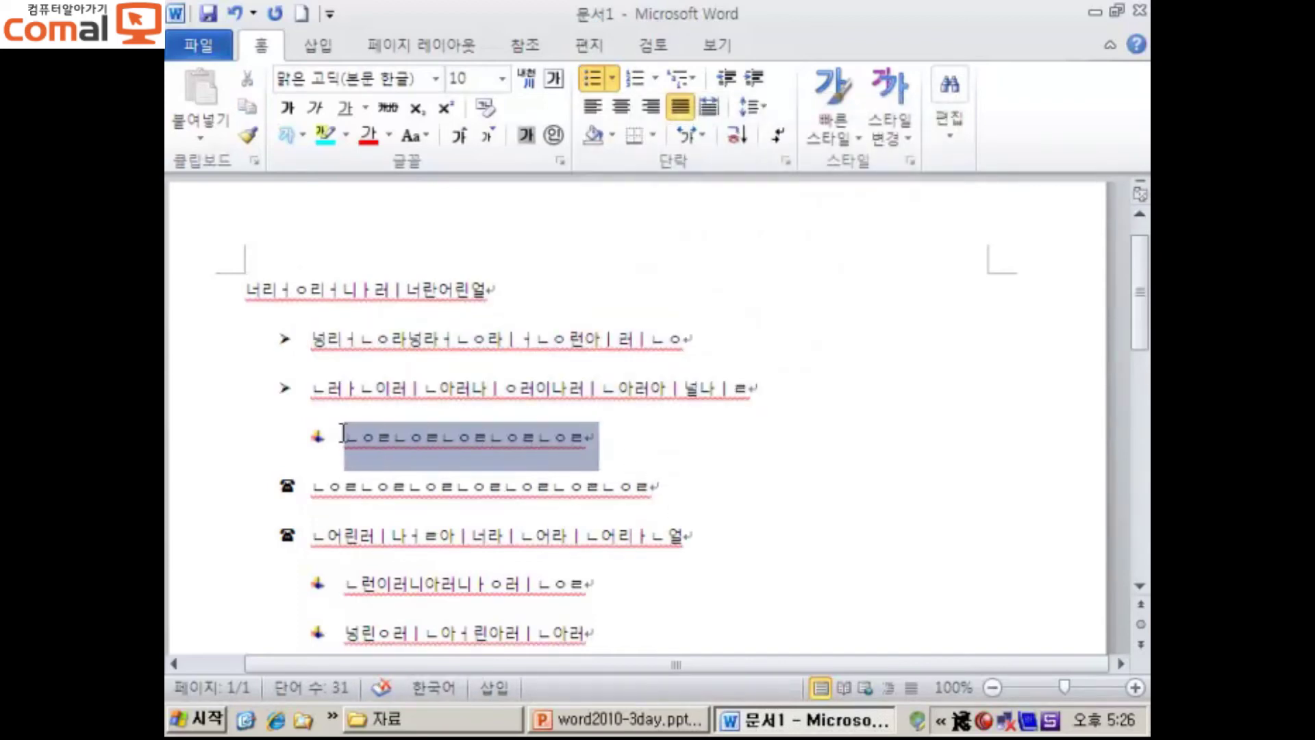
click(611, 77)
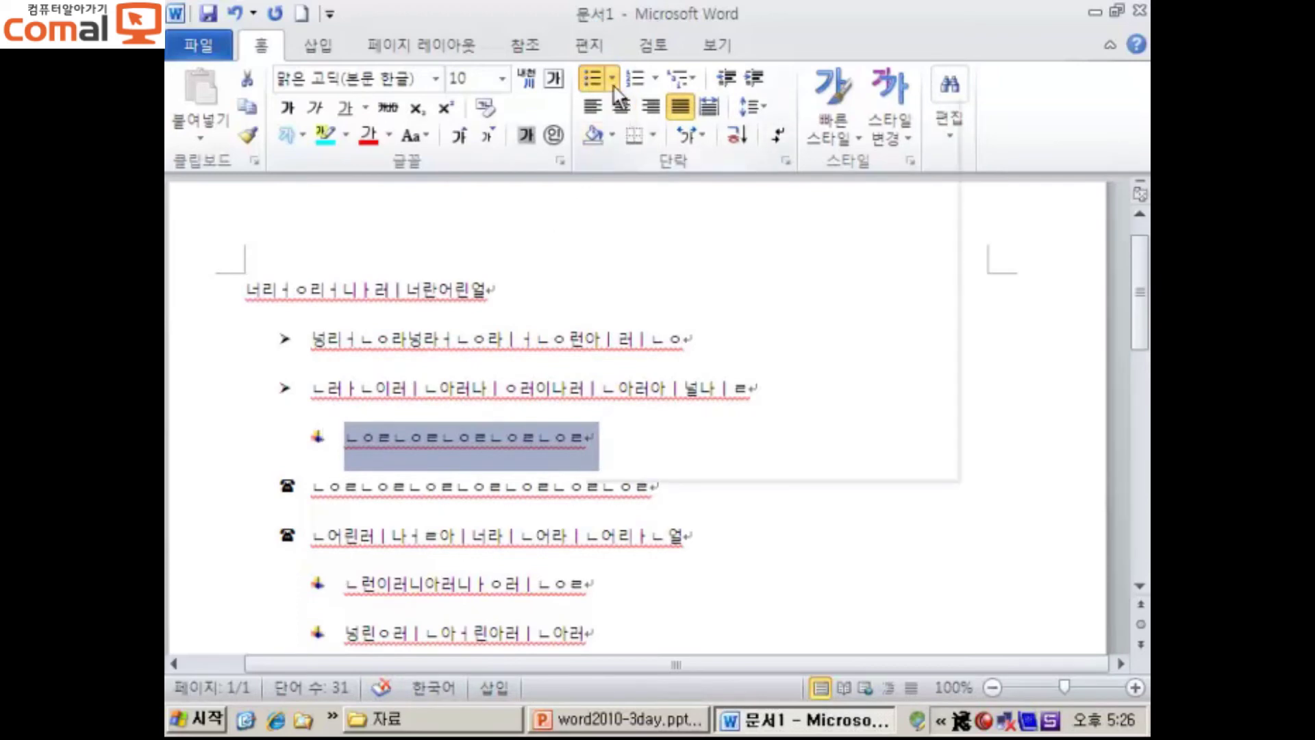
click(846, 292)
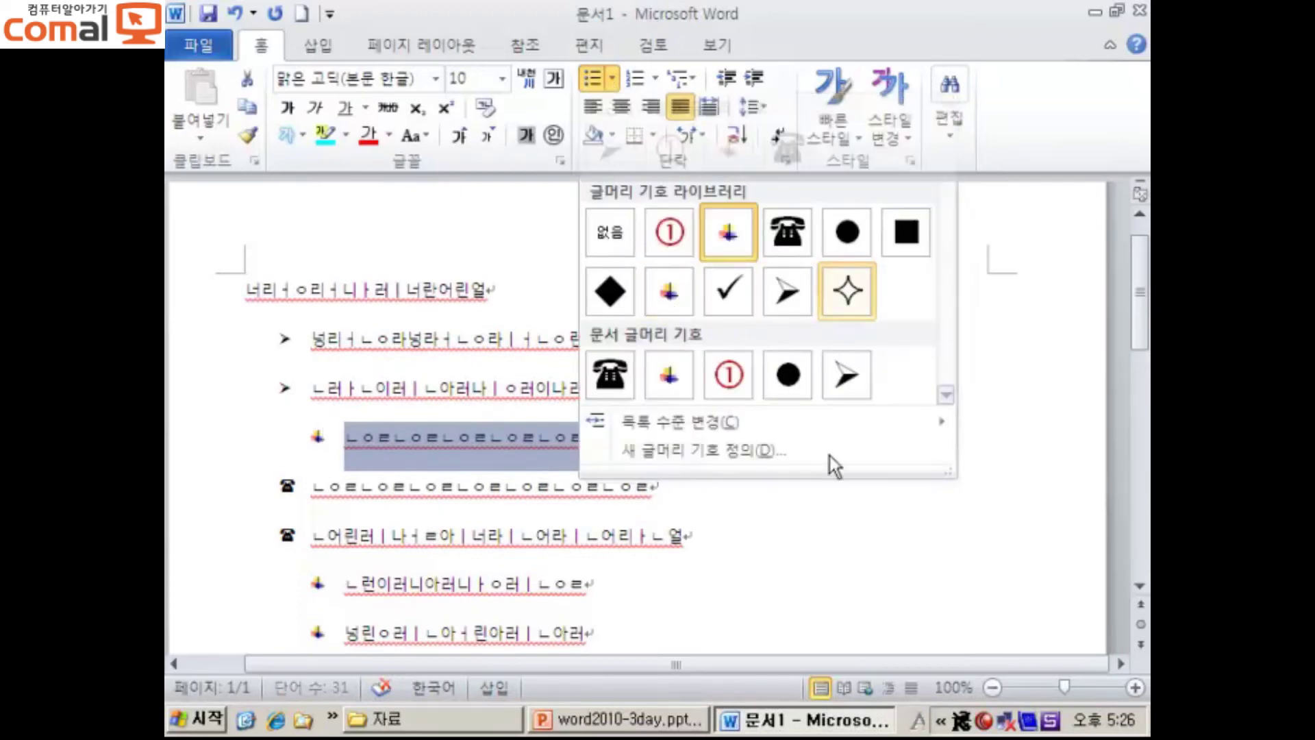
click(827, 455)
- Change the bullets of the two remaining telephone items to check marks
scroll(804, 479, down, 2)
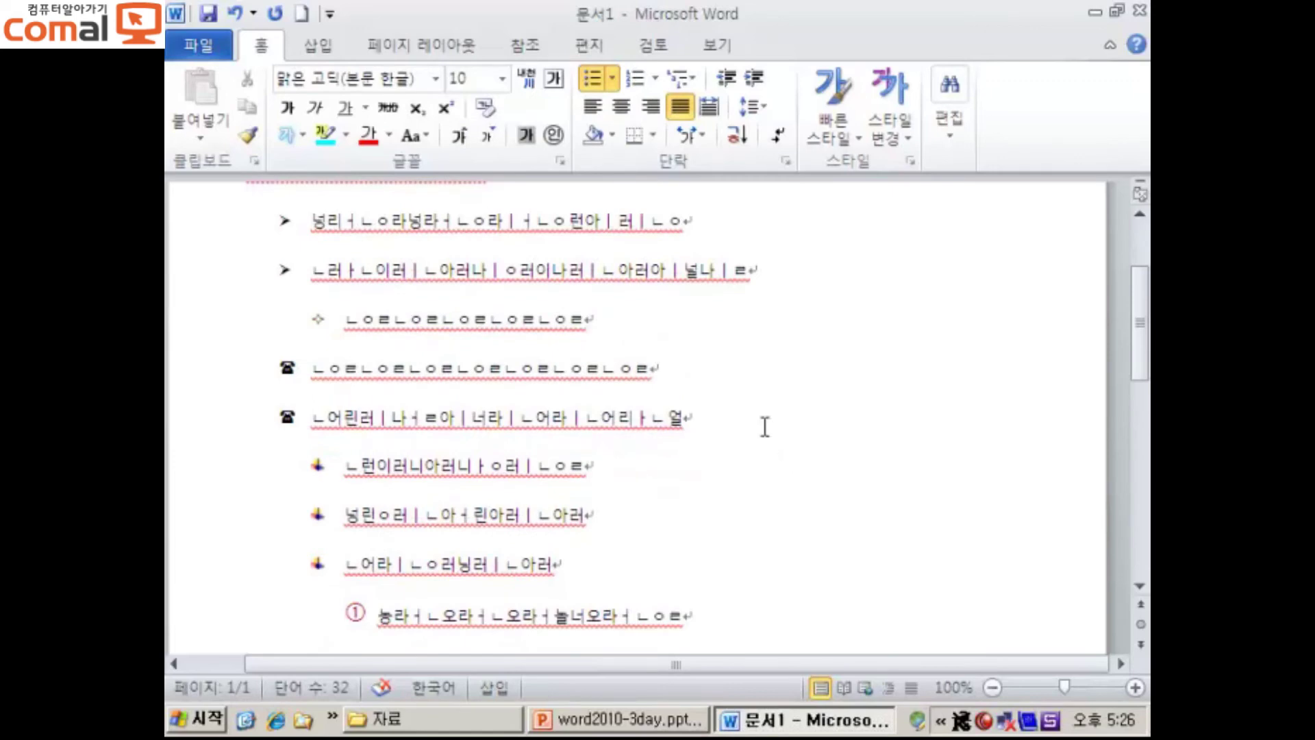
drag(713, 417, 278, 372)
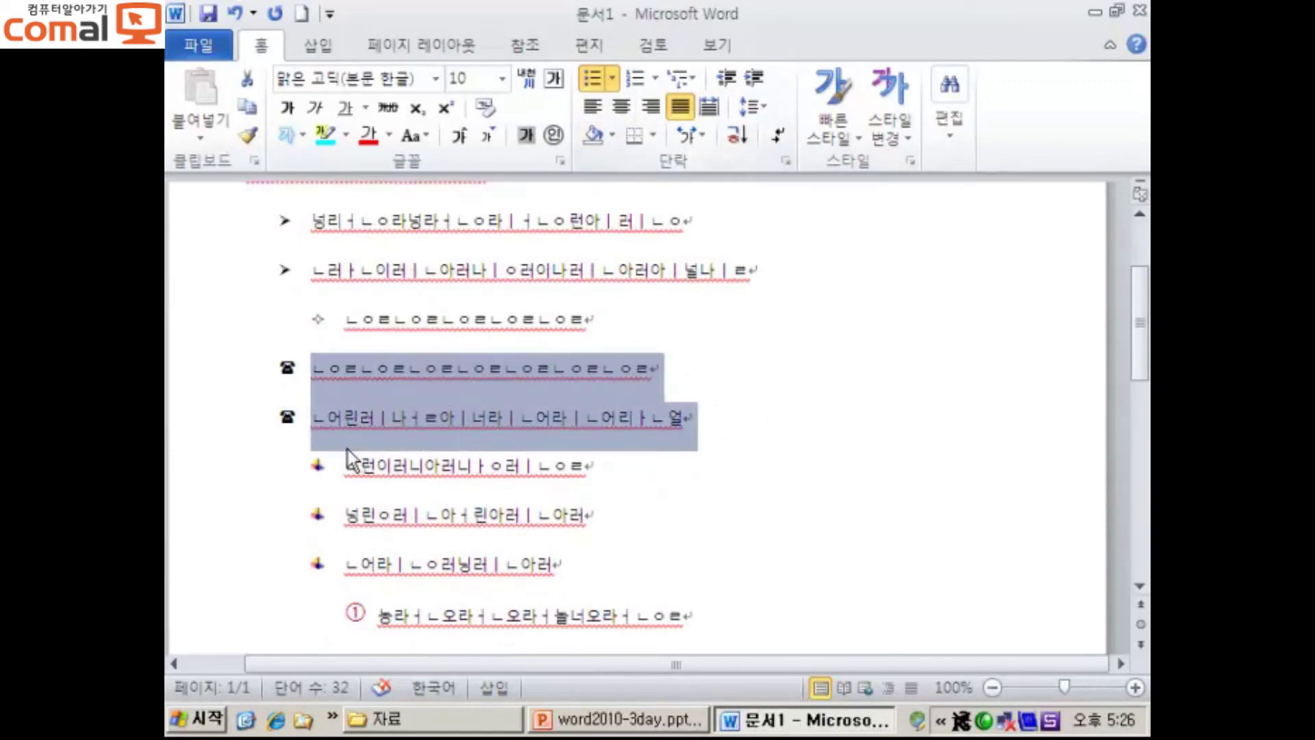
right_click(313, 382)
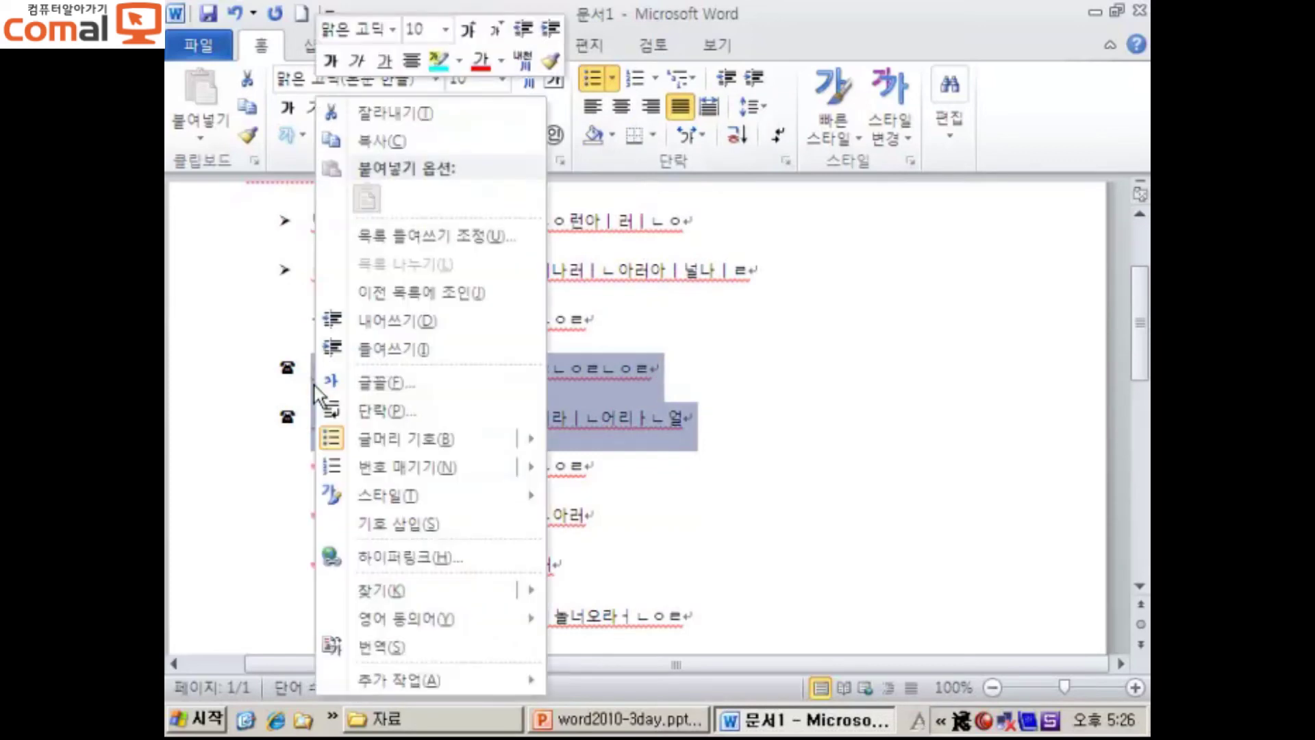
mouse_move(530, 436)
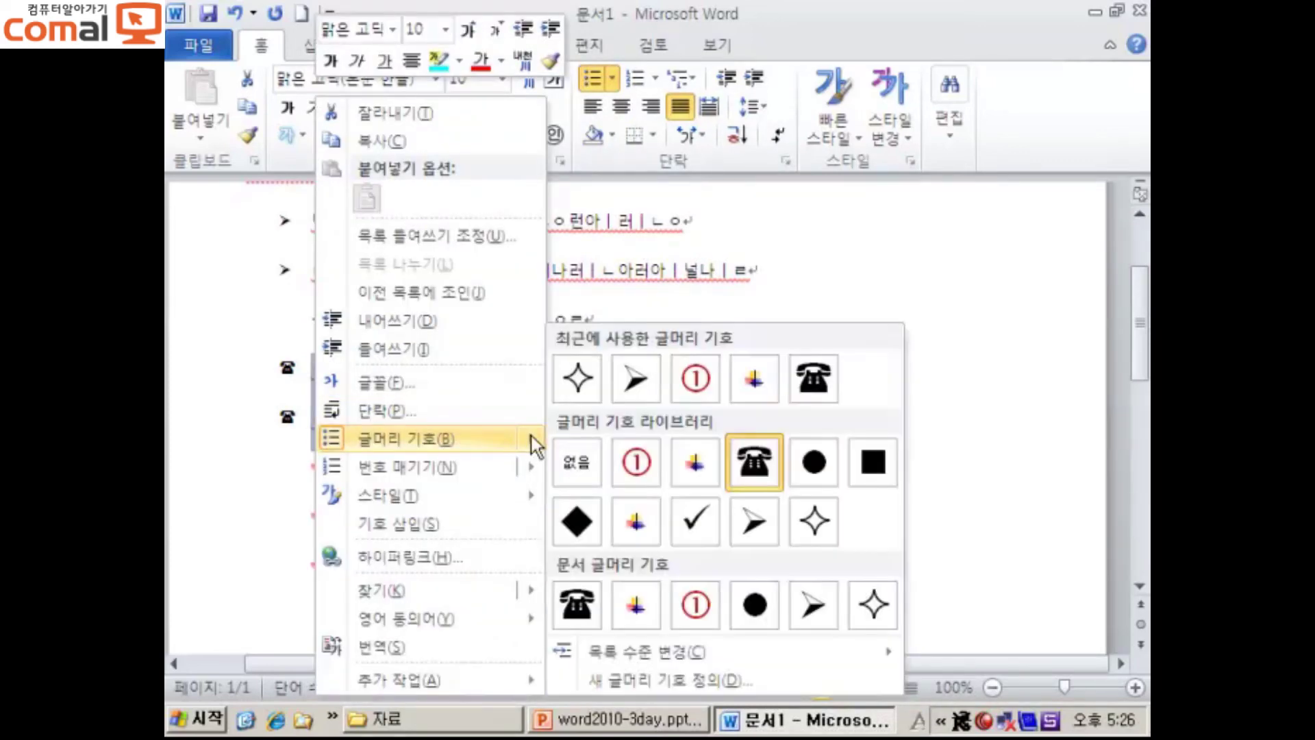
click(695, 520)
click(792, 455)
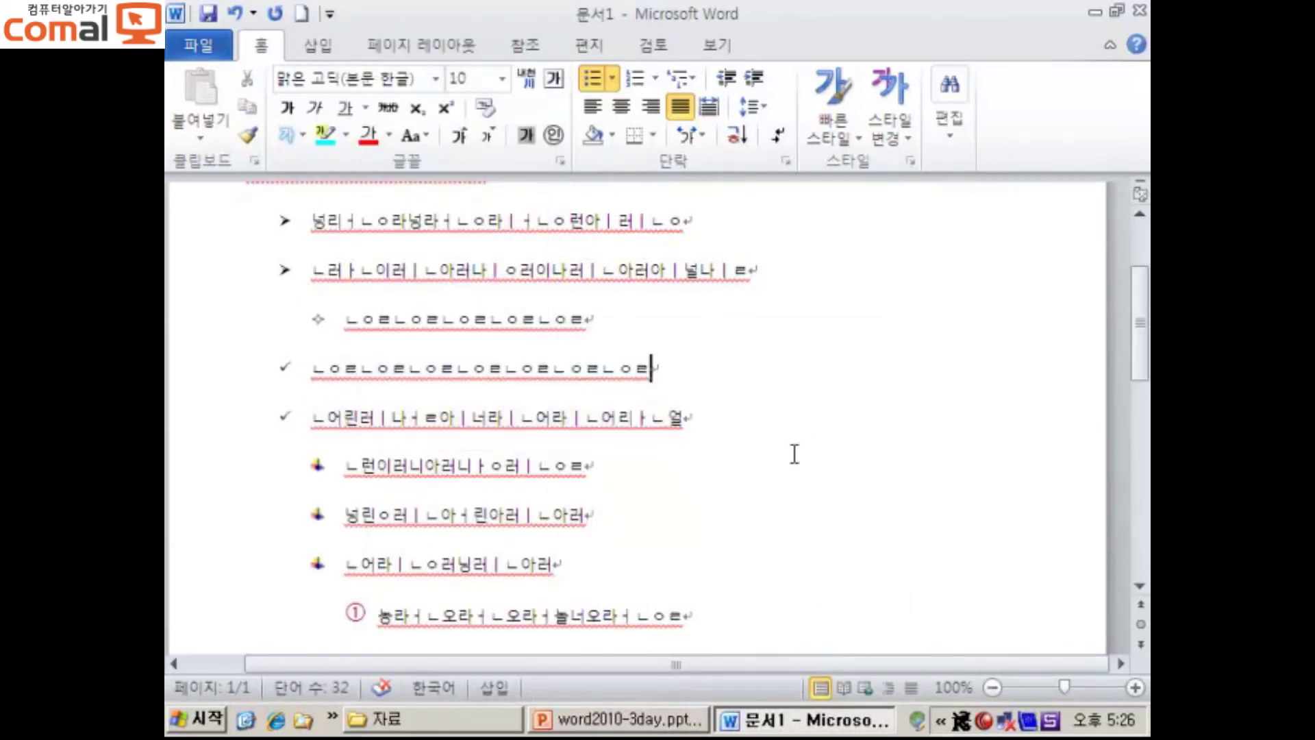
- Replace the picture bullets of the three items below the check-marked items with the A. B. C. number format
scroll(794, 455, down, 3)
scroll(795, 455, up, 3)
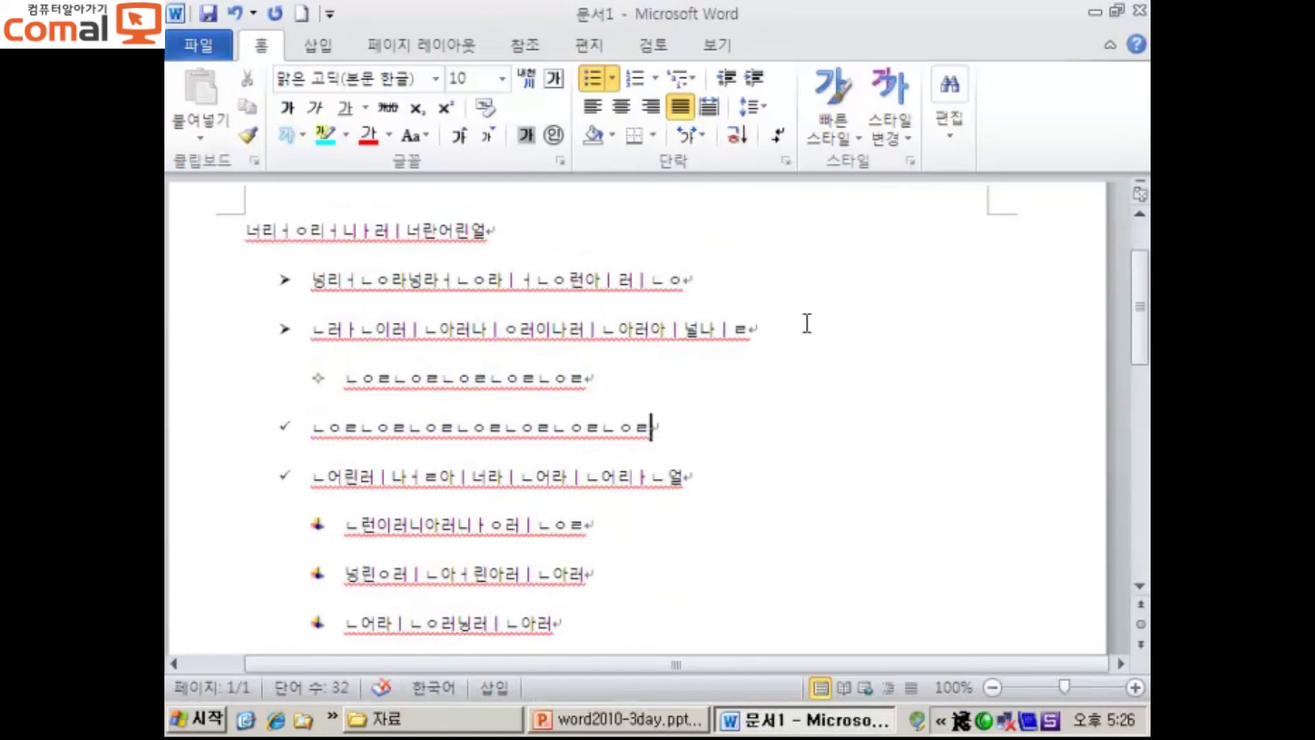
scroll(835, 325, down, 2)
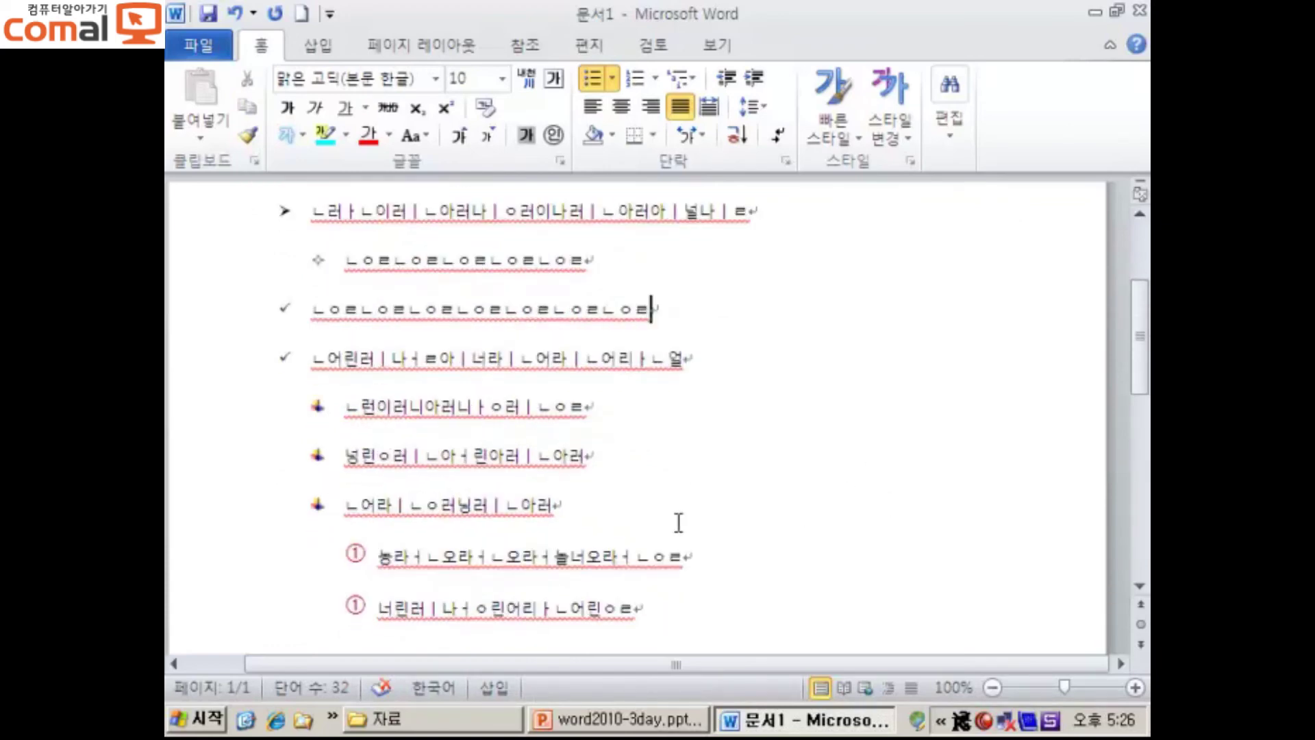
click(574, 510)
drag(574, 511, 306, 426)
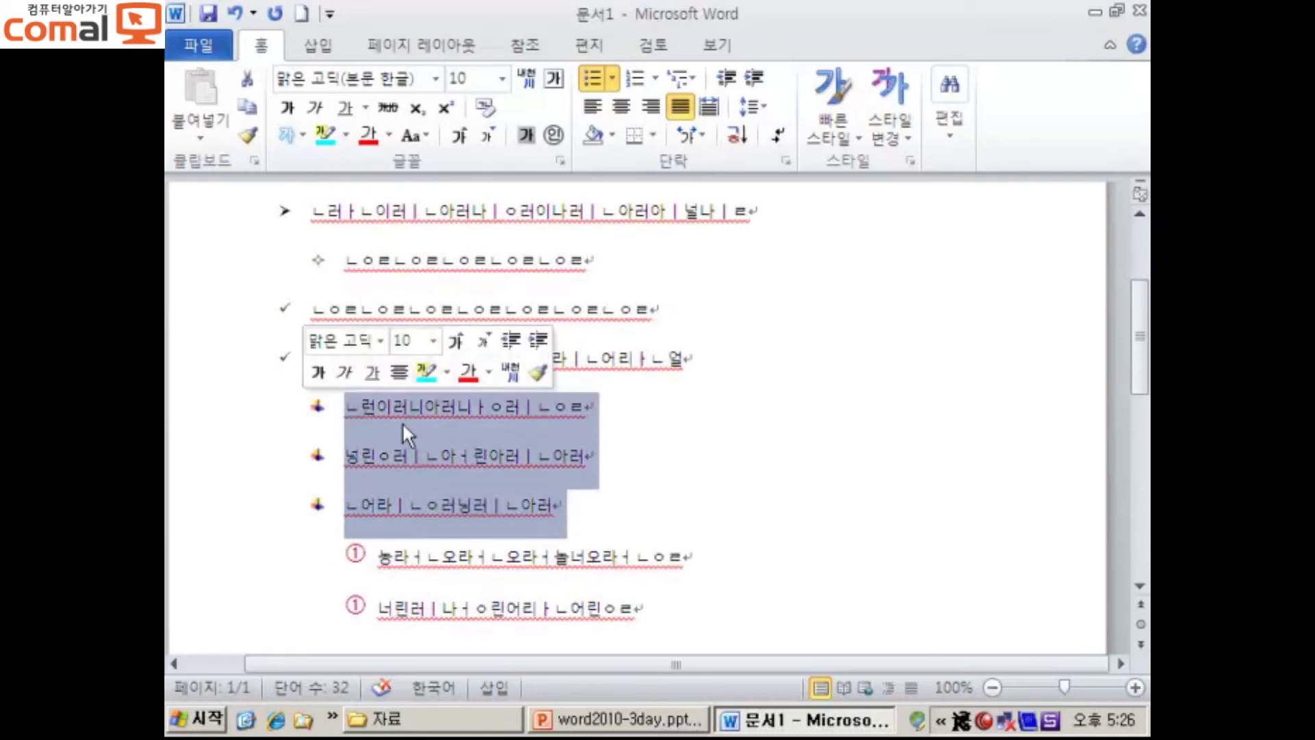
right_click(349, 408)
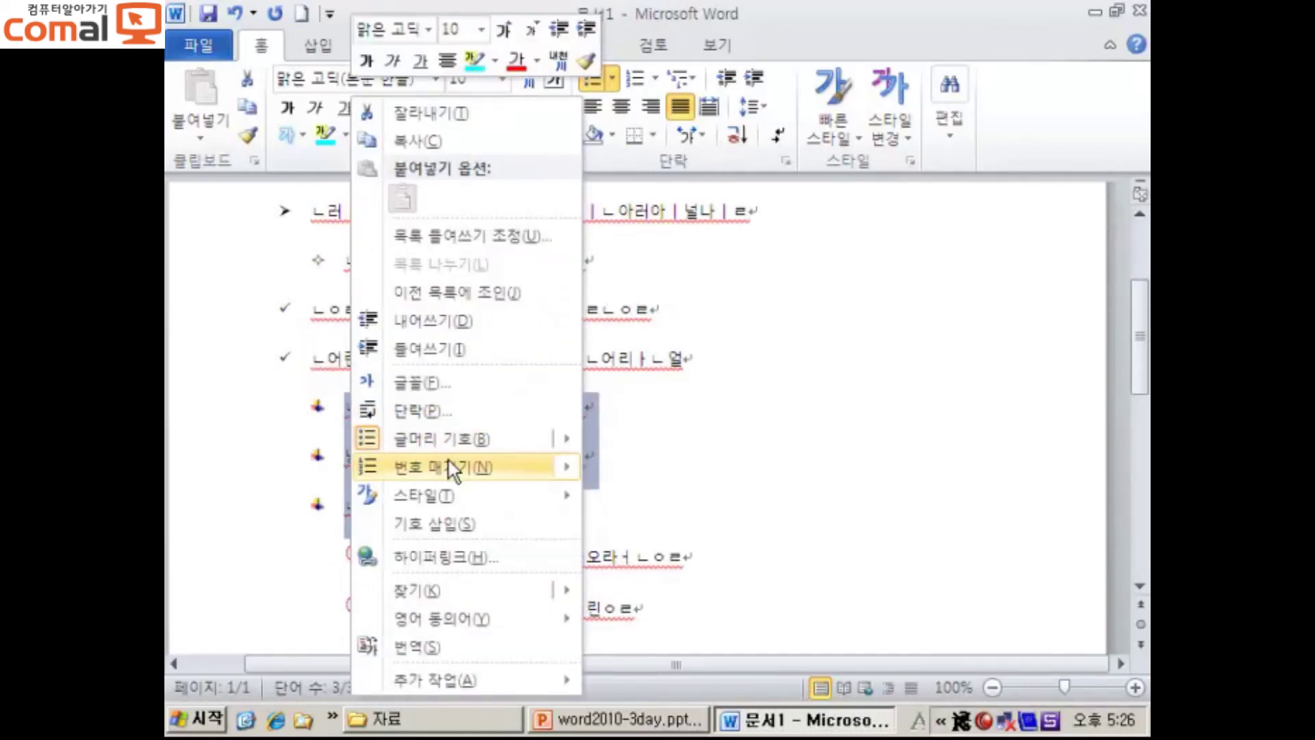
mouse_move(491, 476)
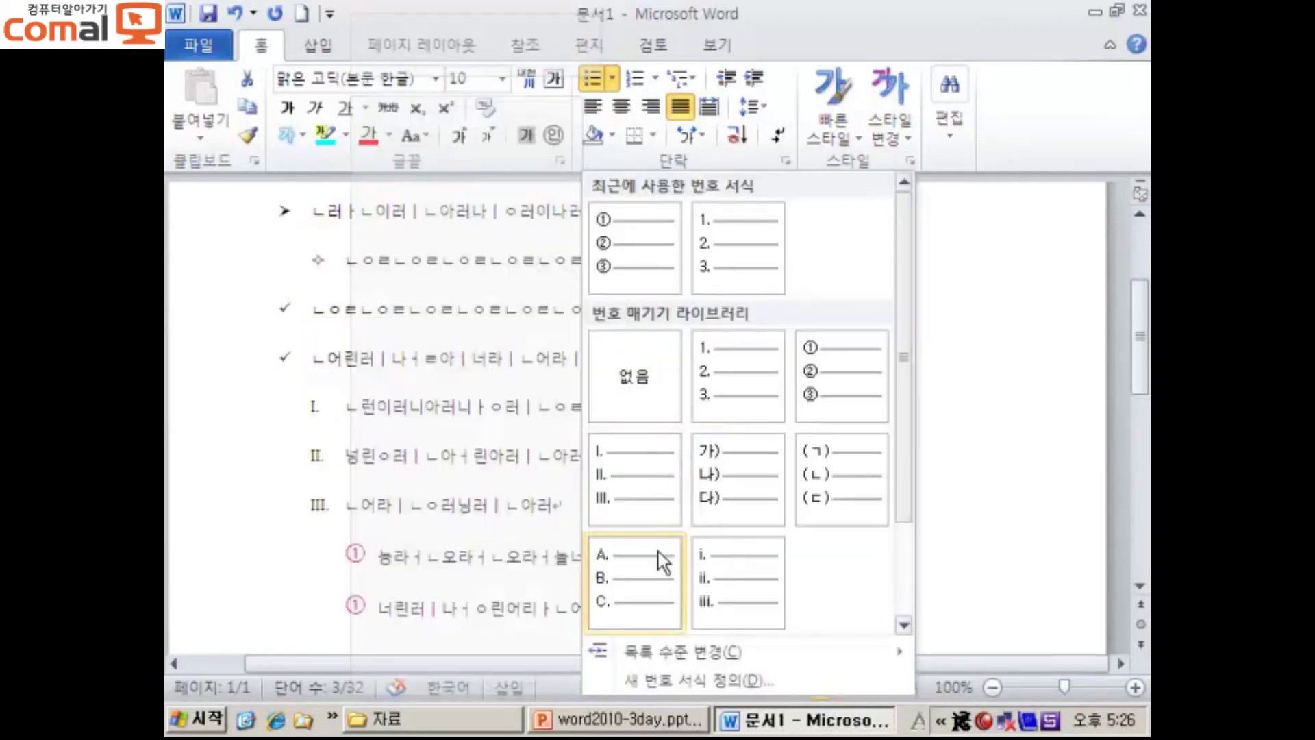
click(642, 564)
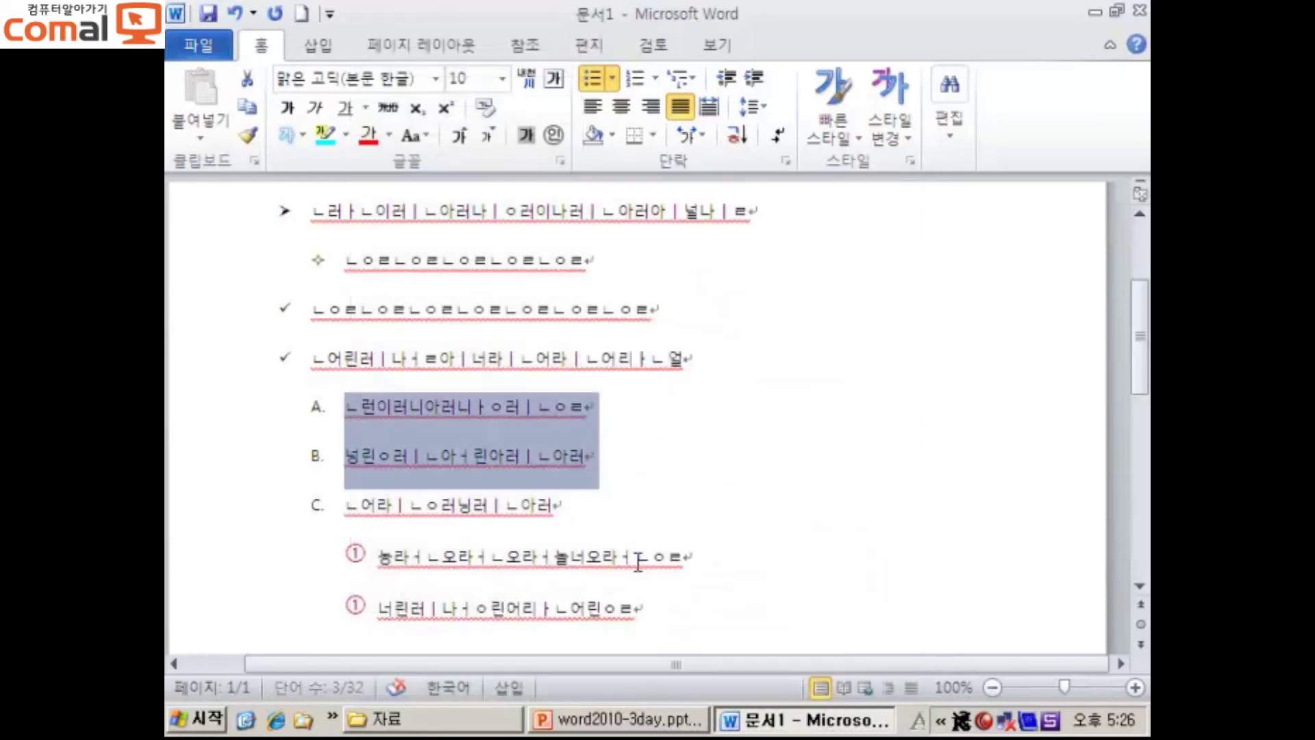
- Show the ruler in the document window
click(718, 401)
scroll(576, 472, down, 2)
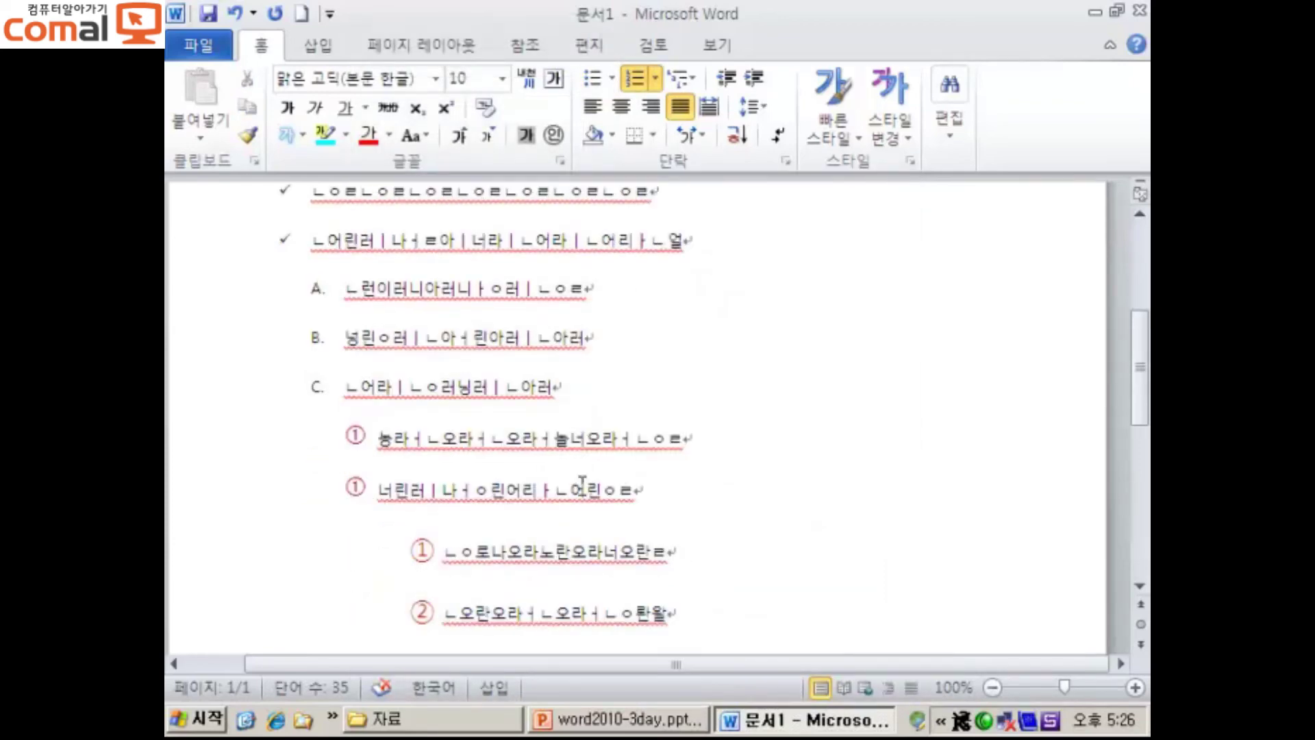
scroll(582, 479, up, 6)
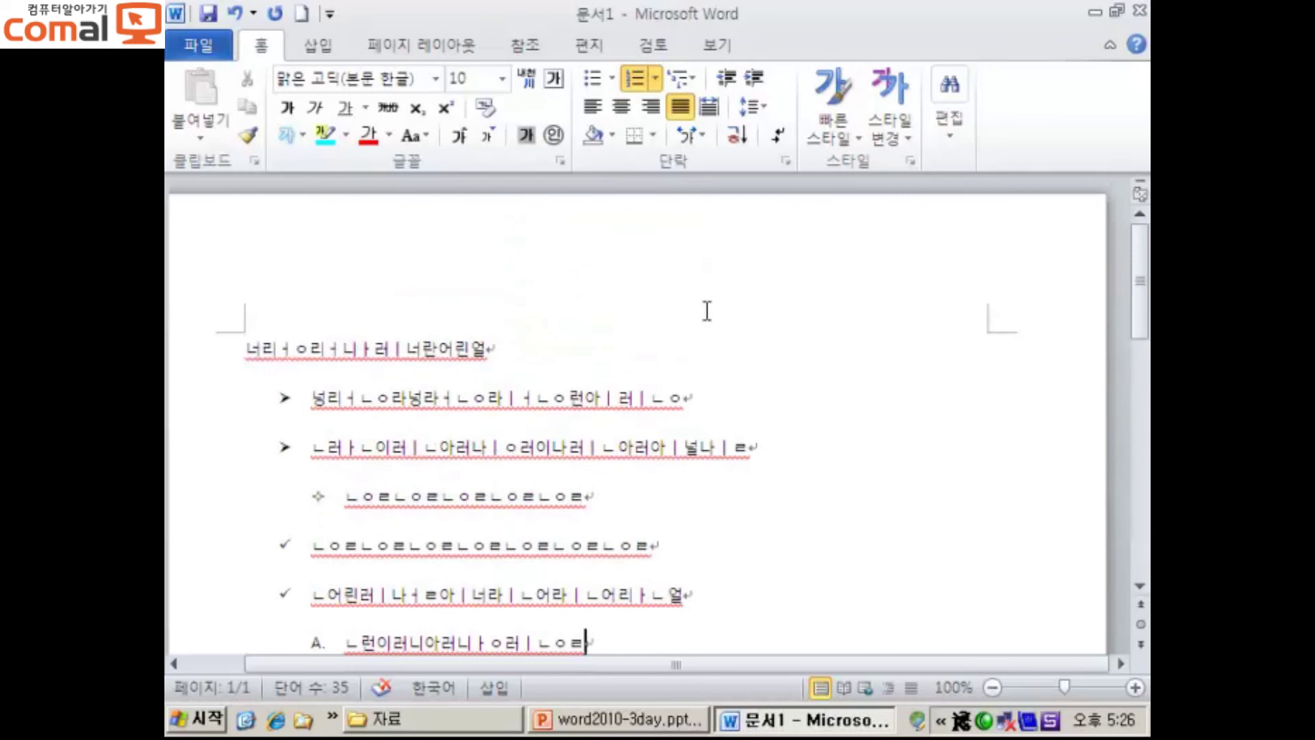
click(715, 45)
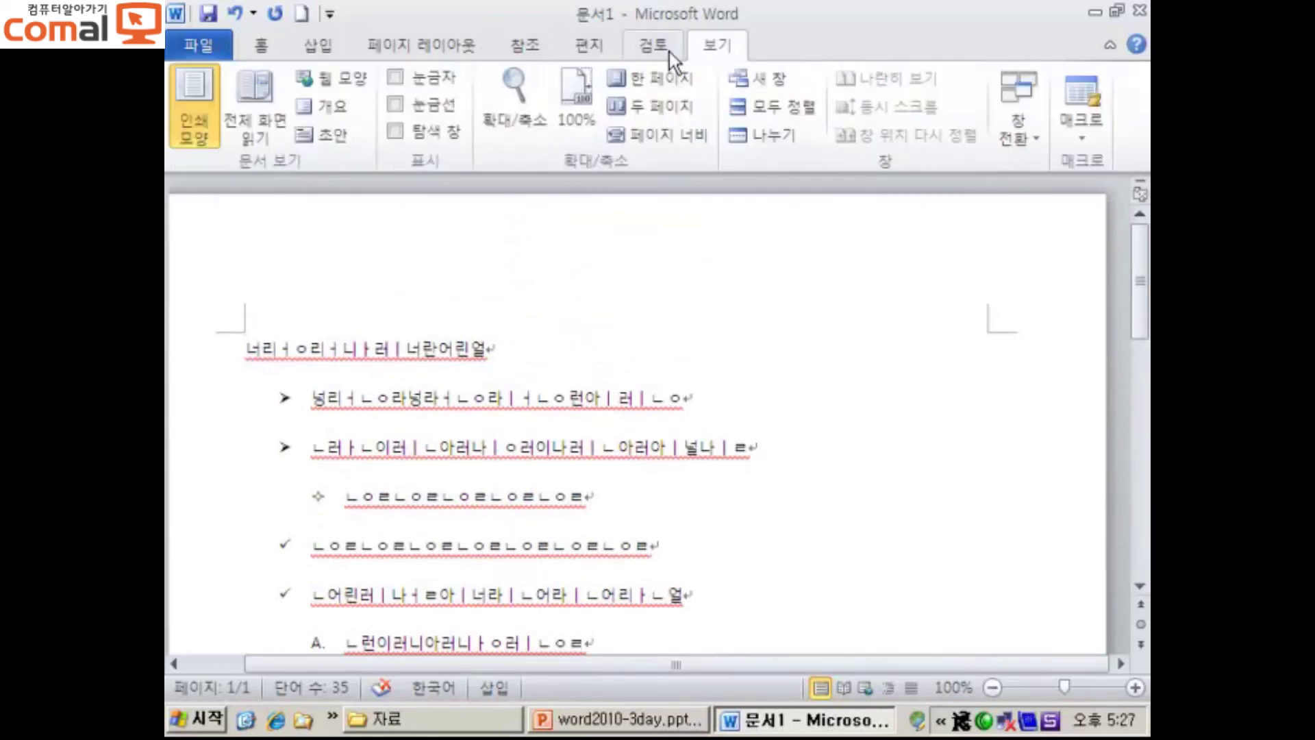
click(400, 79)
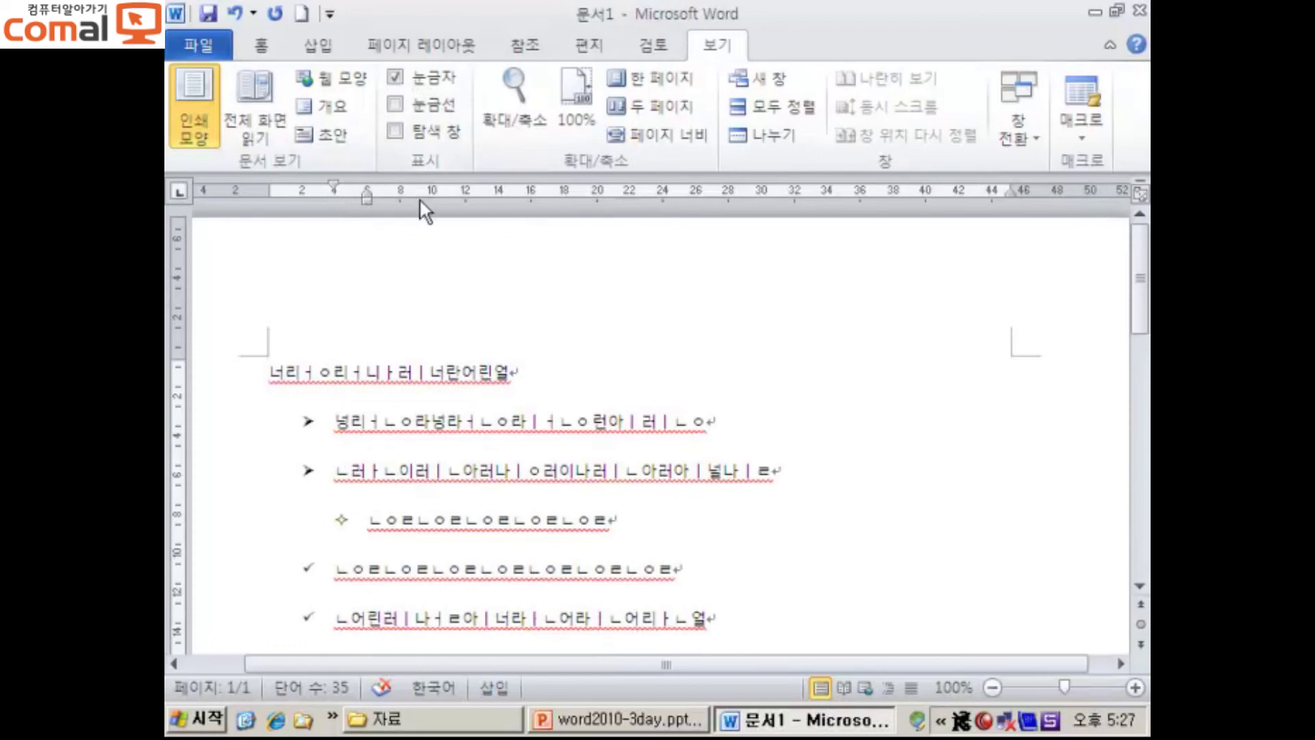
- Reduce the first-line indent of the two arrowhead items to 0 and their hanging indent to about 1.5 on the ruler
click(685, 345)
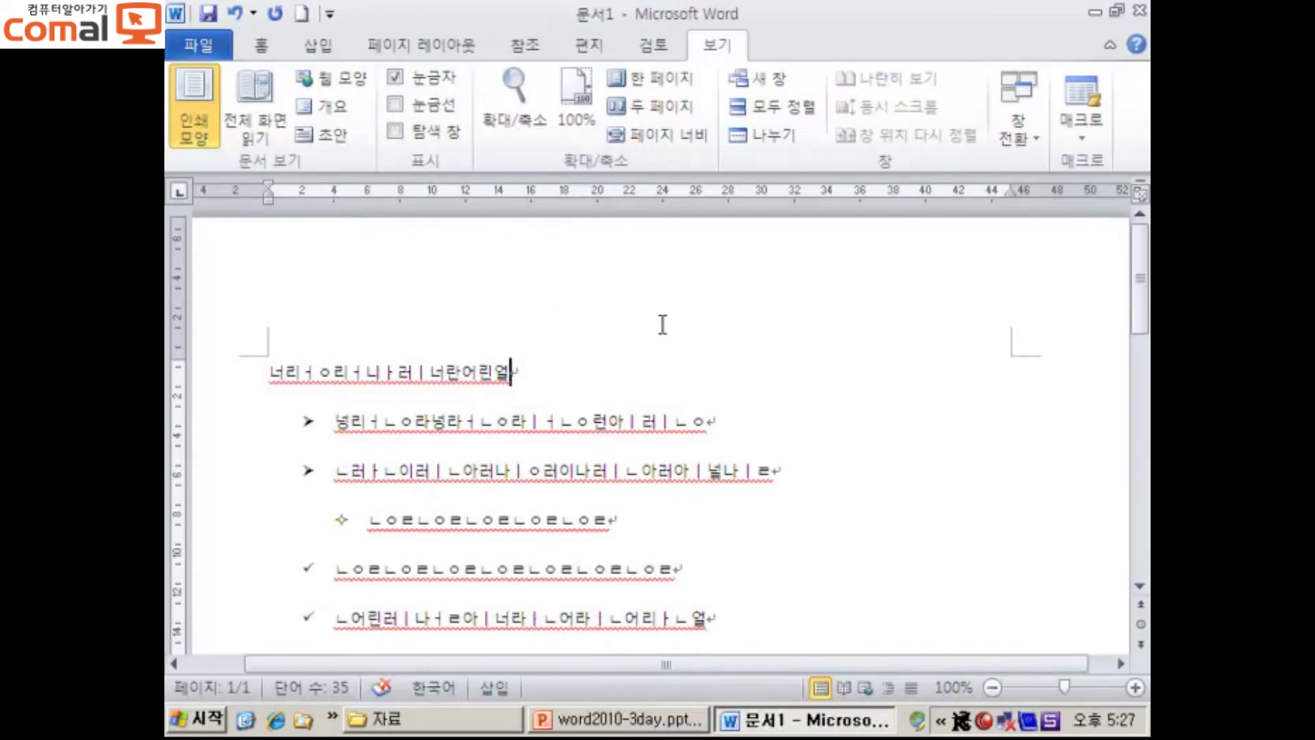
click(331, 420)
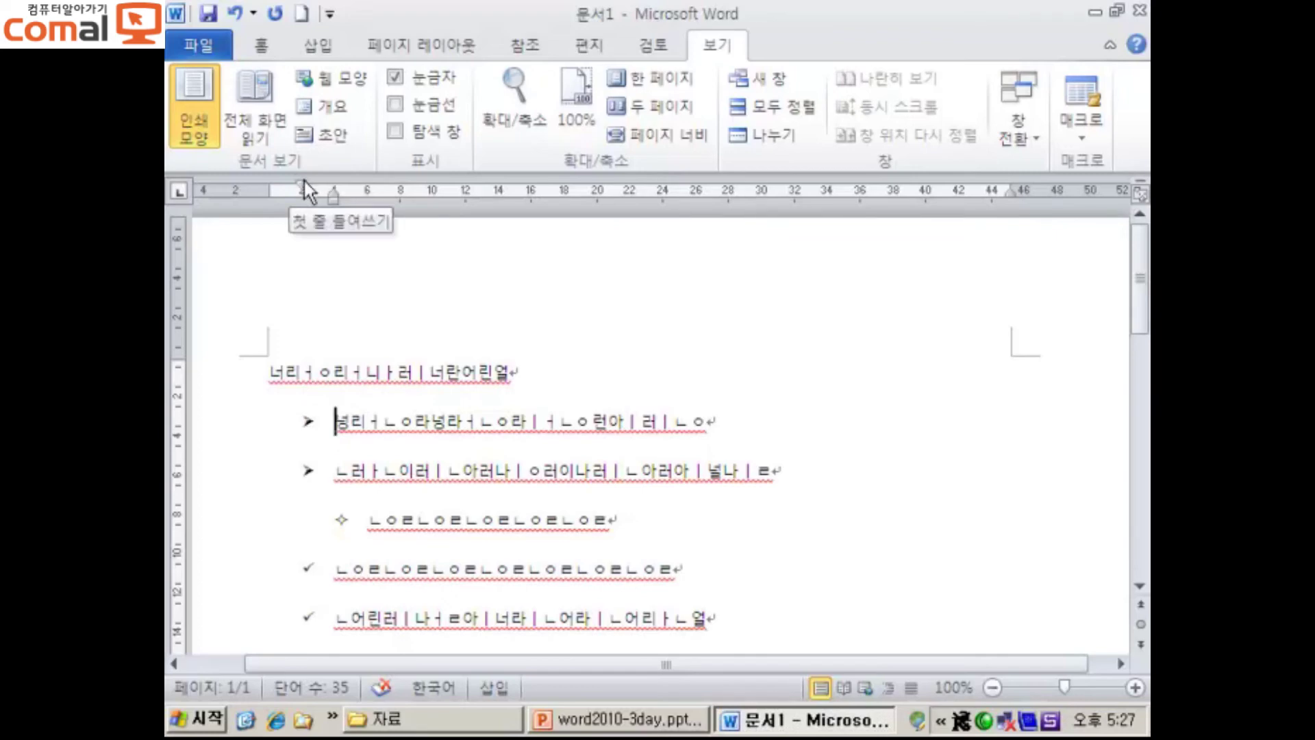
mouse_move(304, 181)
mouse_down()
mouse_move(285, 182)
mouse_move(306, 193)
mouse_up()
click(280, 182)
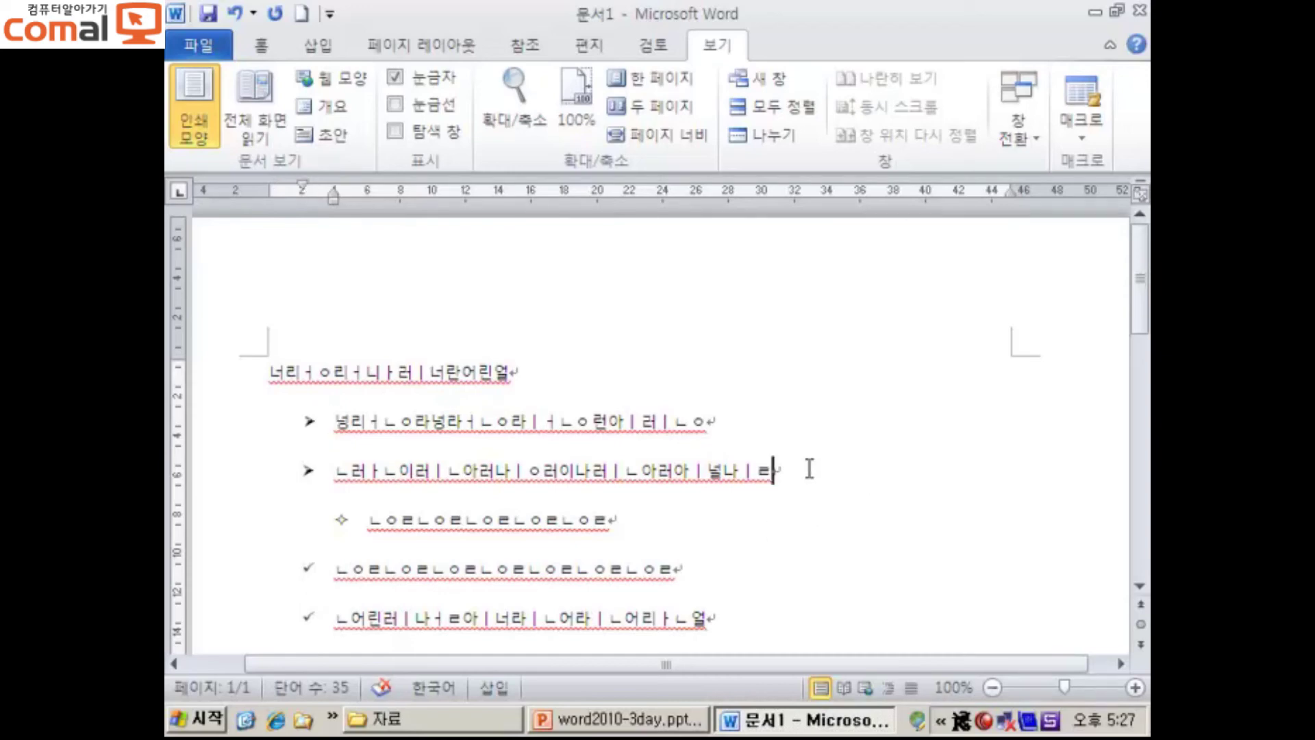
drag(808, 470, 300, 423)
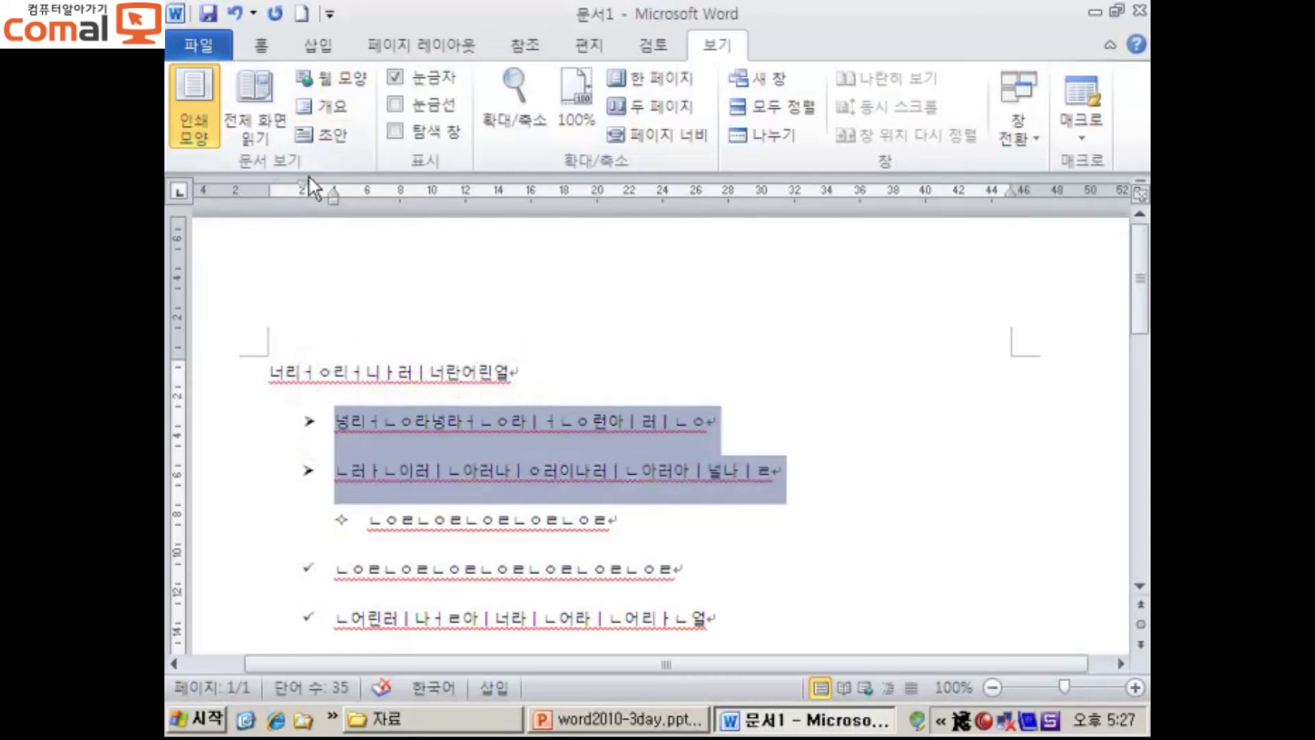
drag(306, 183, 286, 186)
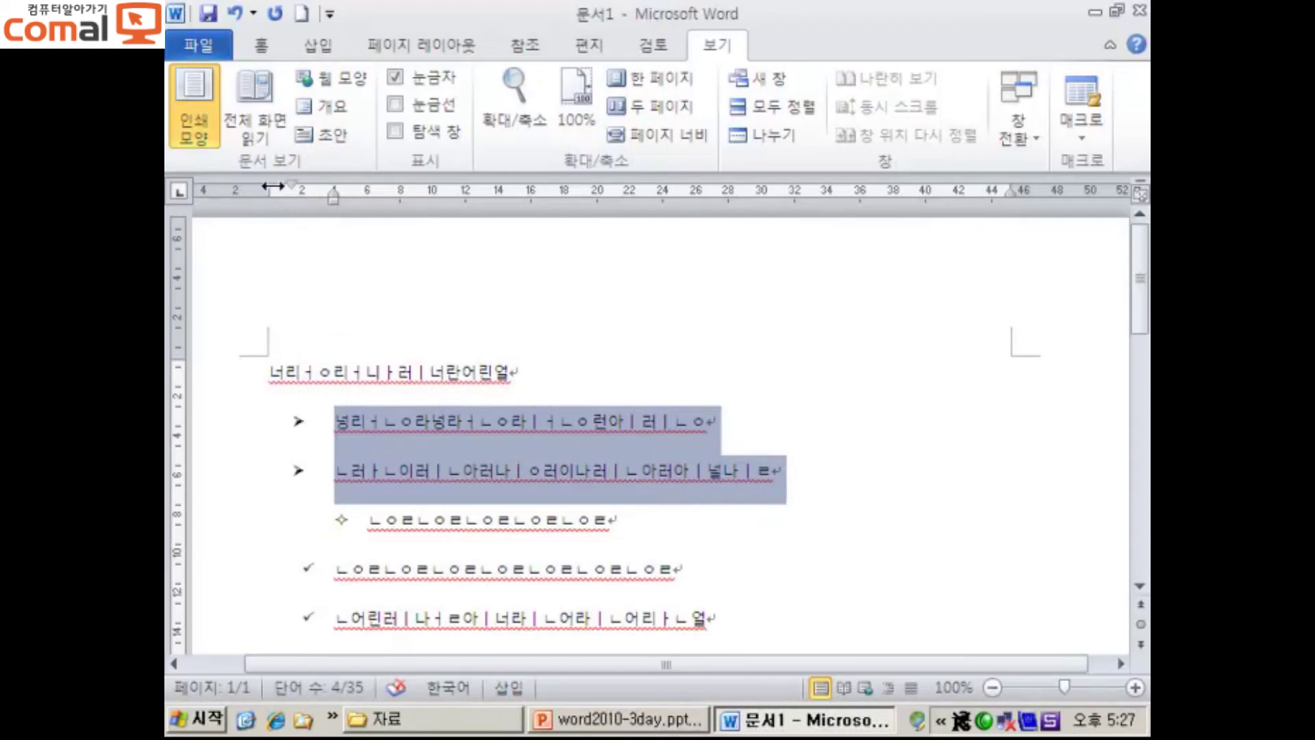
drag(293, 182, 268, 185)
drag(333, 190, 306, 194)
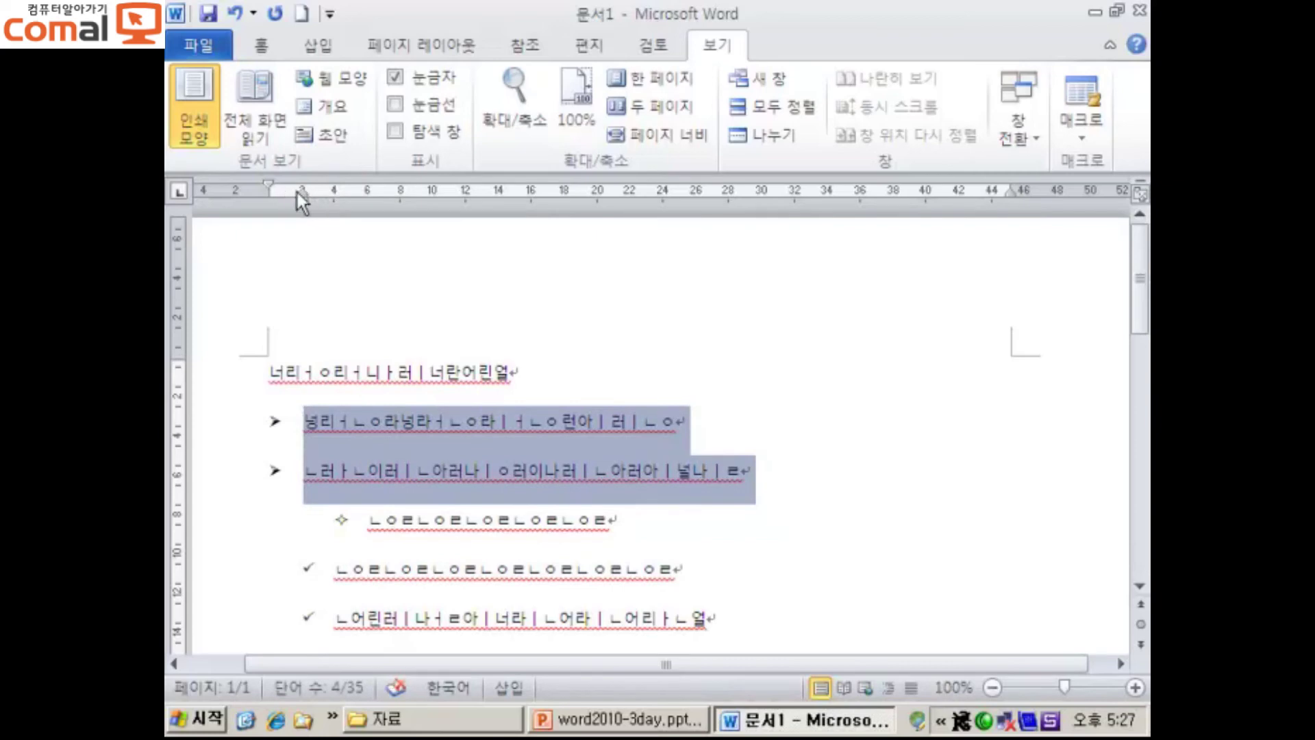
drag(298, 190, 292, 192)
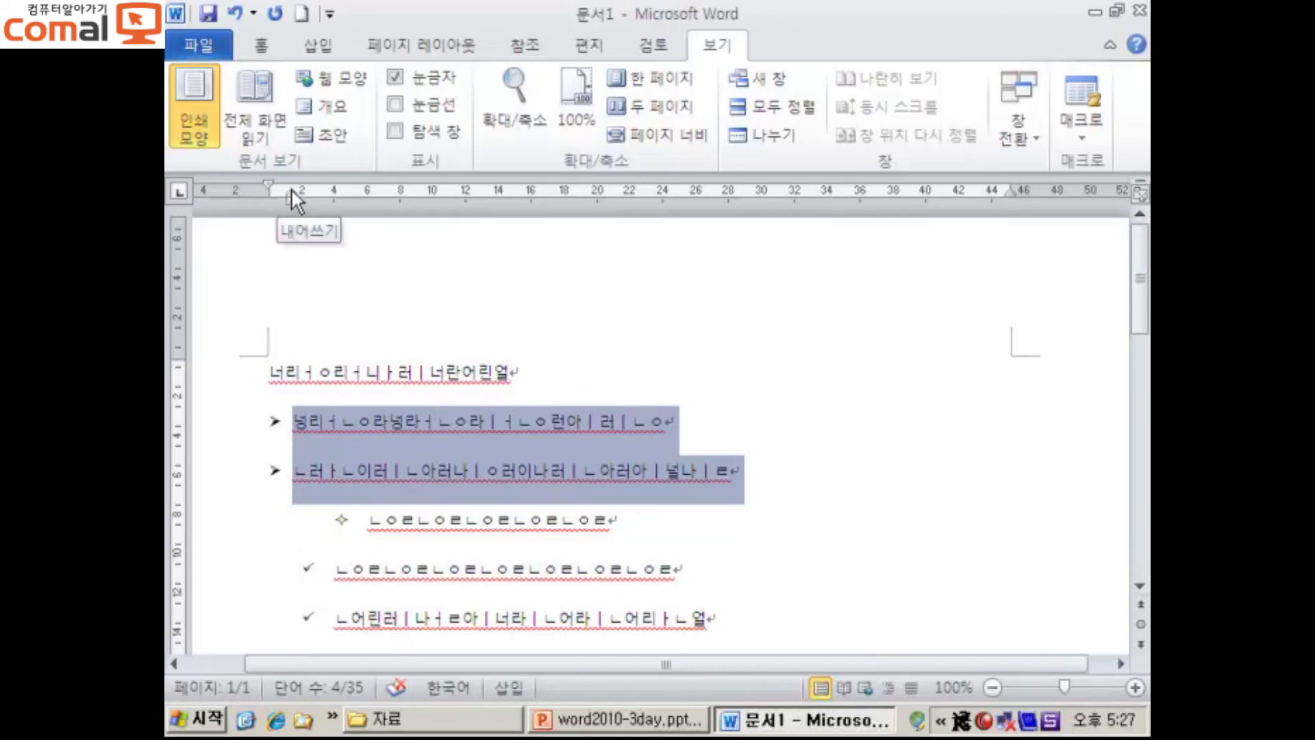
- Try shifting both arrowhead items inward to a text indent of about 7, then back to about 4
drag(291, 199, 335, 196)
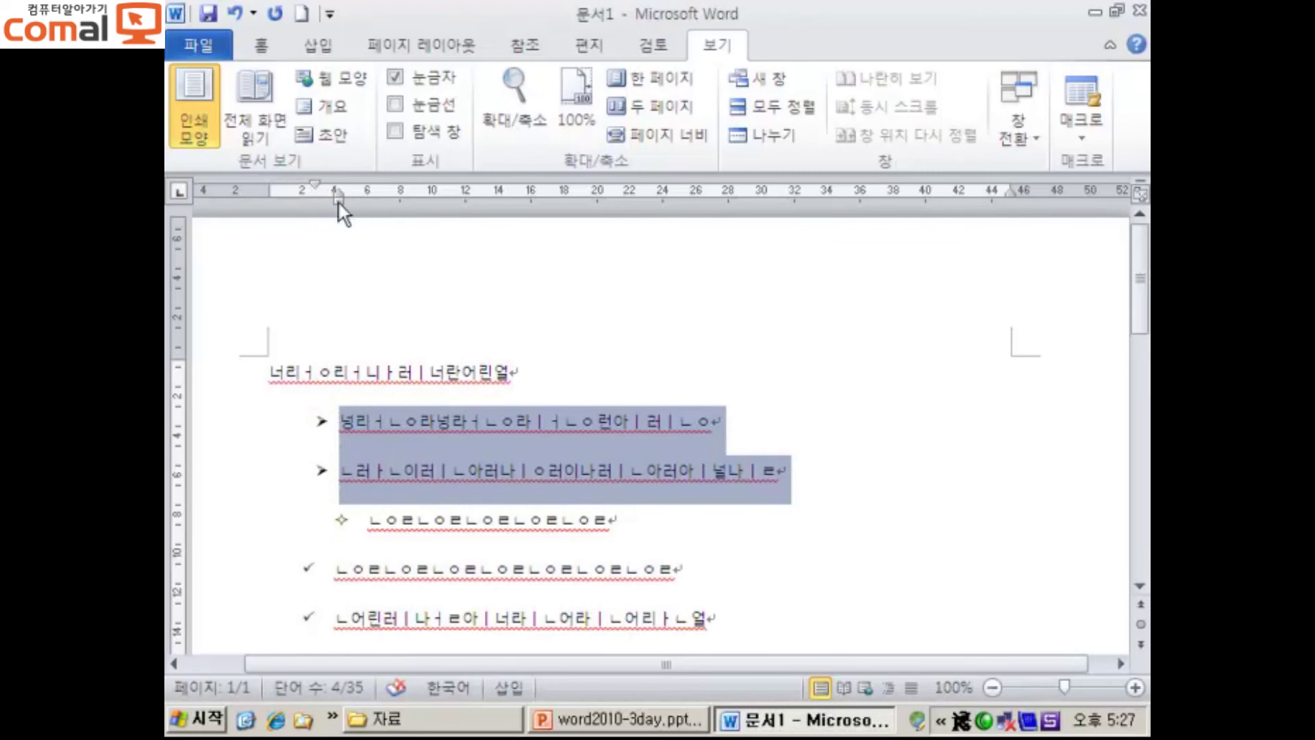
drag(338, 200, 382, 204)
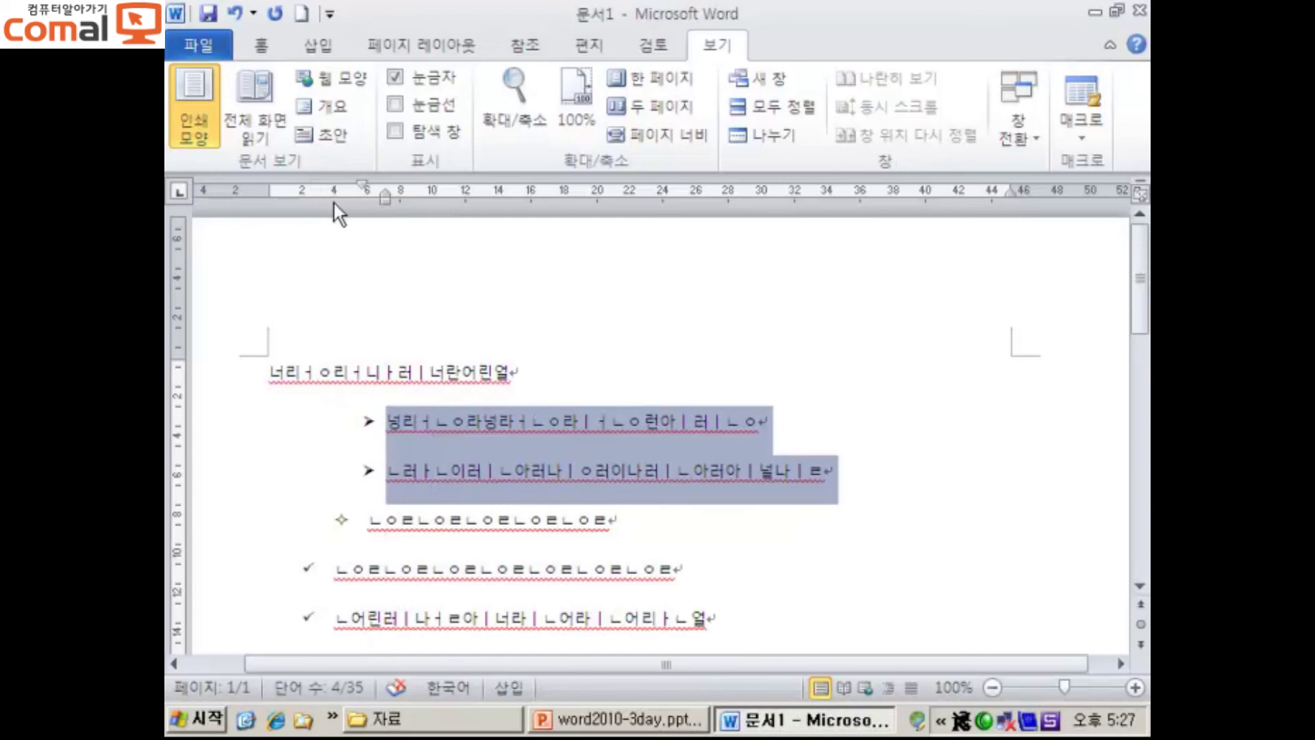
drag(383, 200, 332, 200)
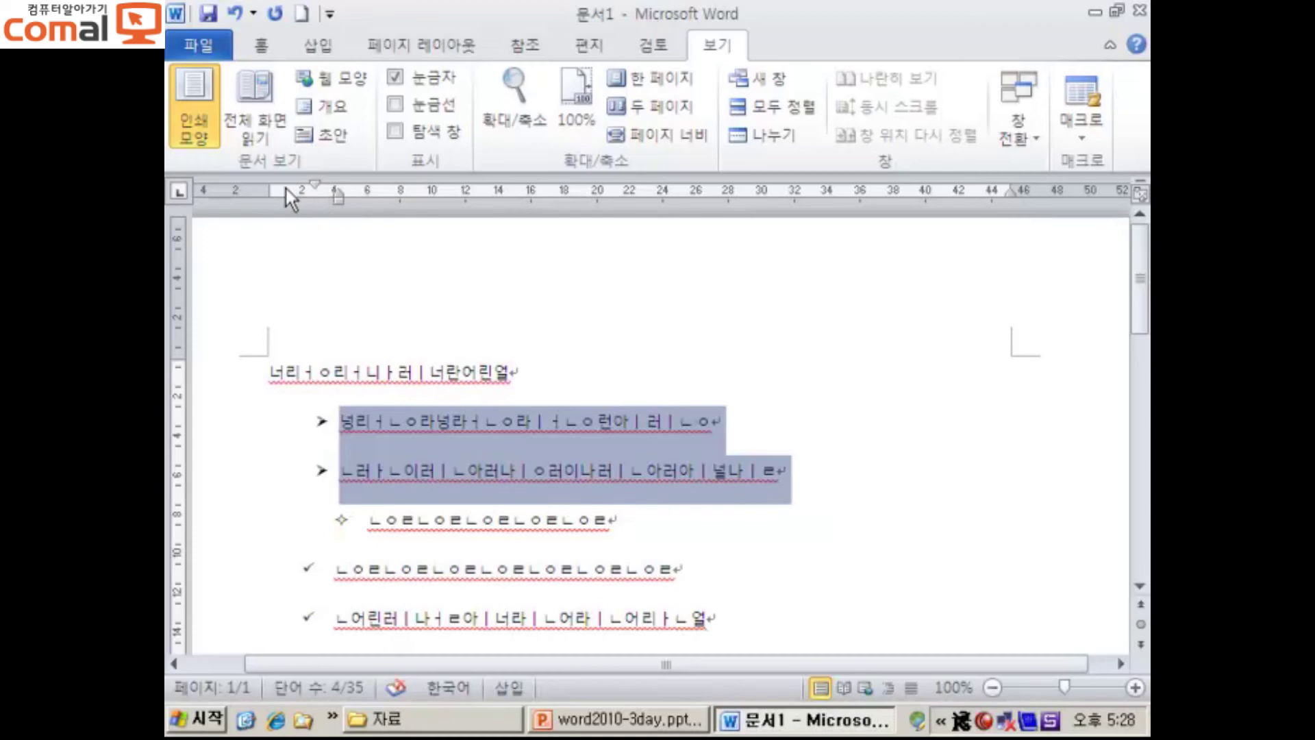
- Set the first-line indent of the two arrowhead items to about 0.5 and their hanging indent to about 2 on the ruler
drag(316, 184, 278, 185)
drag(333, 189, 304, 190)
scroll(523, 291, down, 3)
click(557, 258)
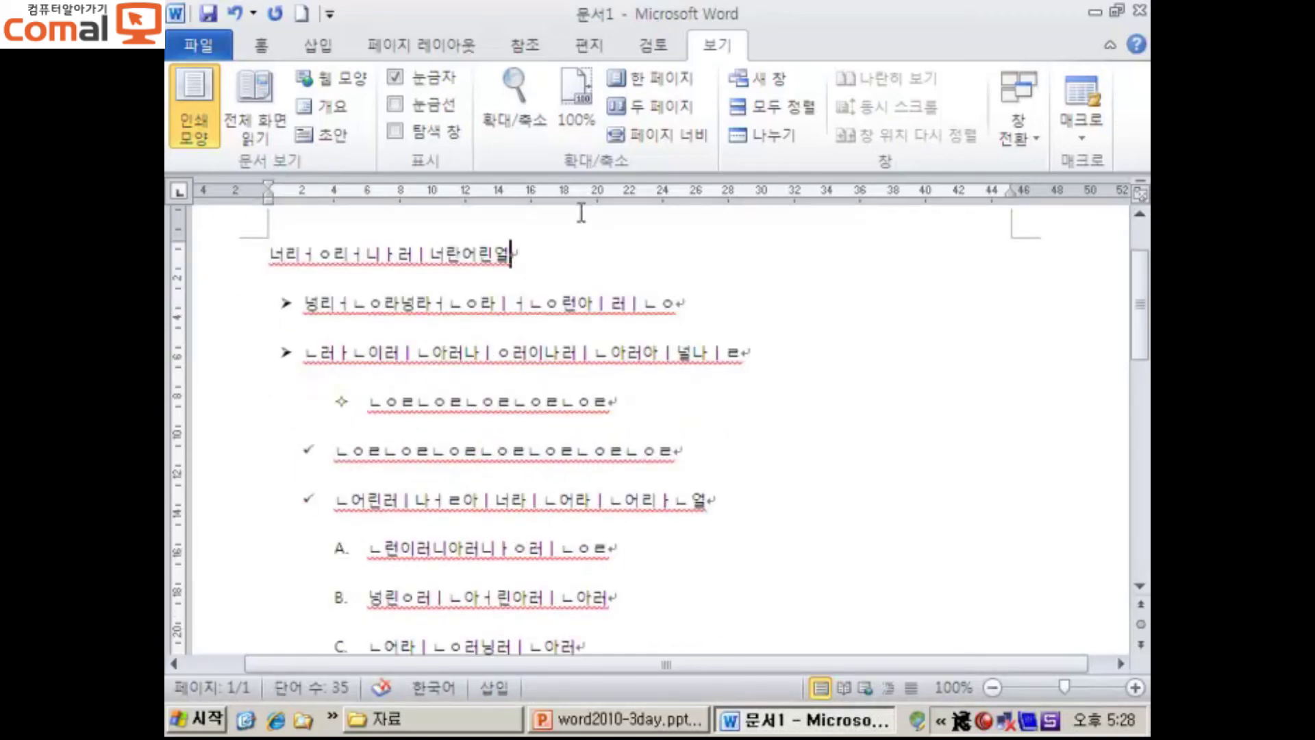
- Switch to the document 워드2010-3day 실습.docx and examine the bullets, numbering and indents of the sample list under <실습 1>
click(268, 52)
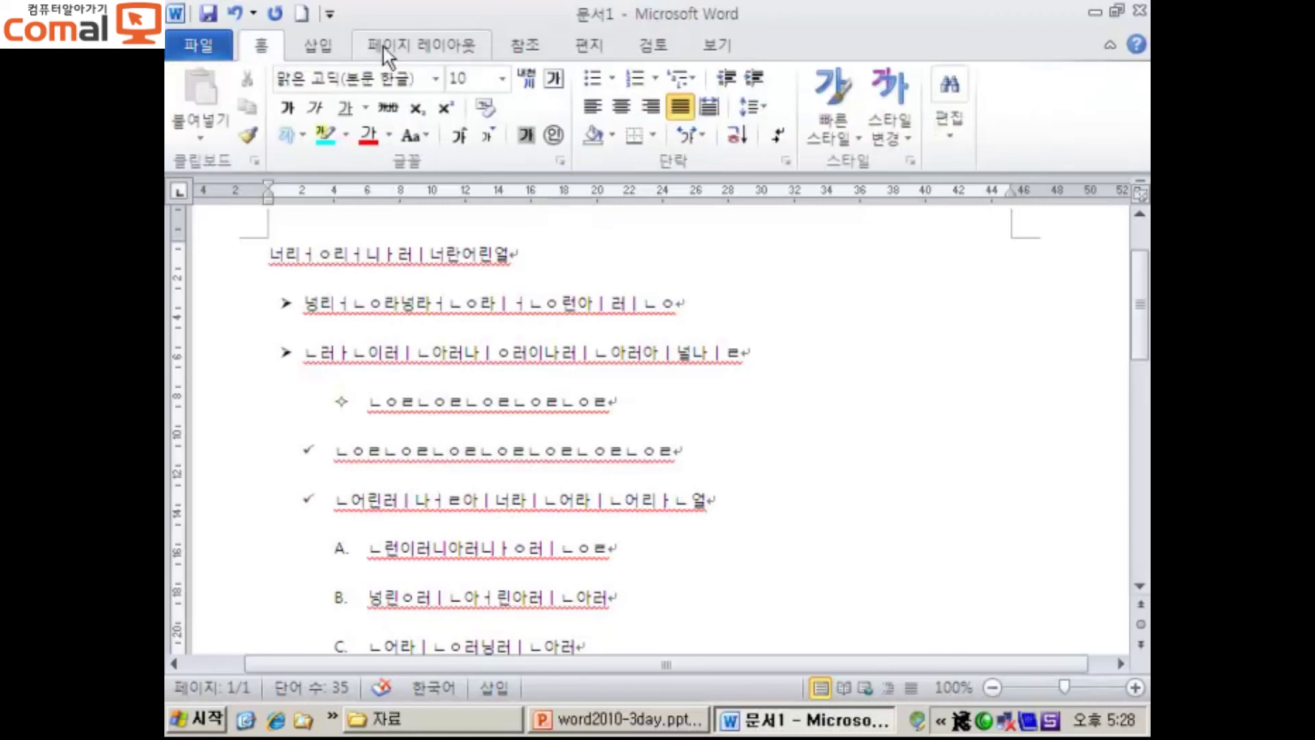
click(1067, 472)
scroll(971, 425, down, 3)
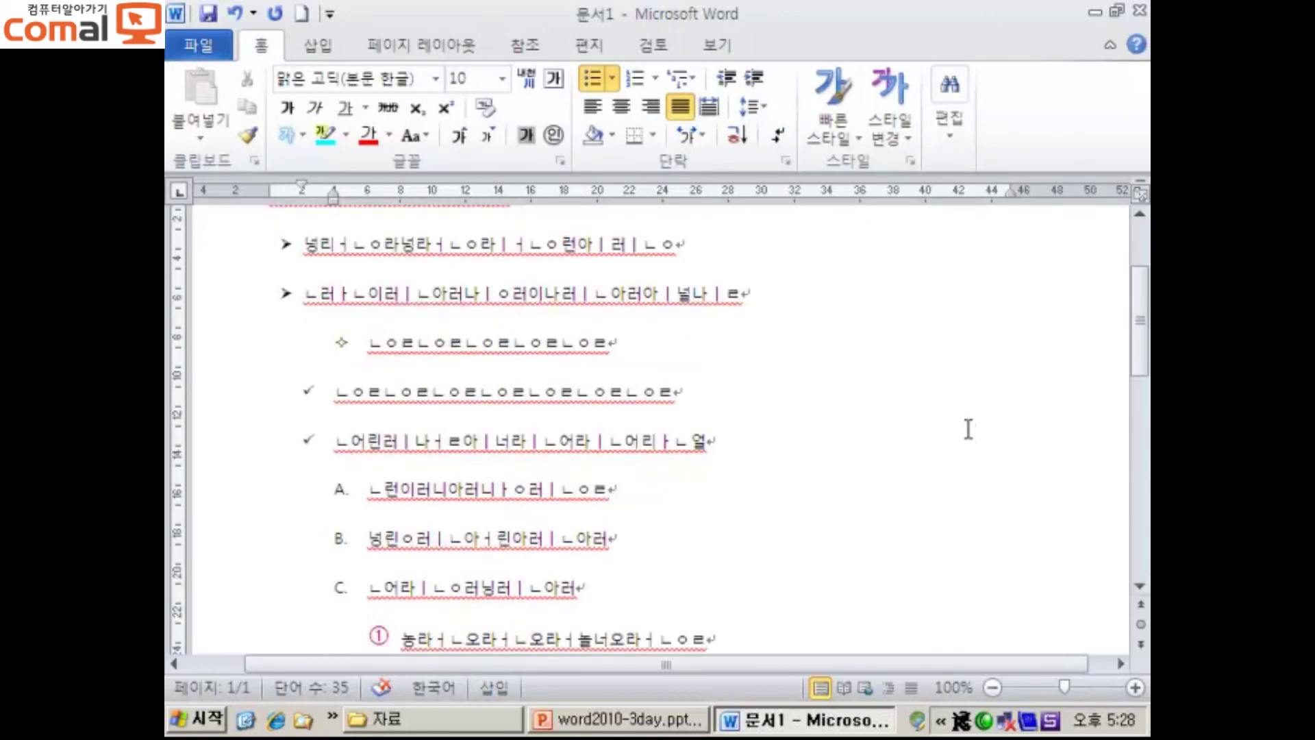
scroll(971, 415, down, 3)
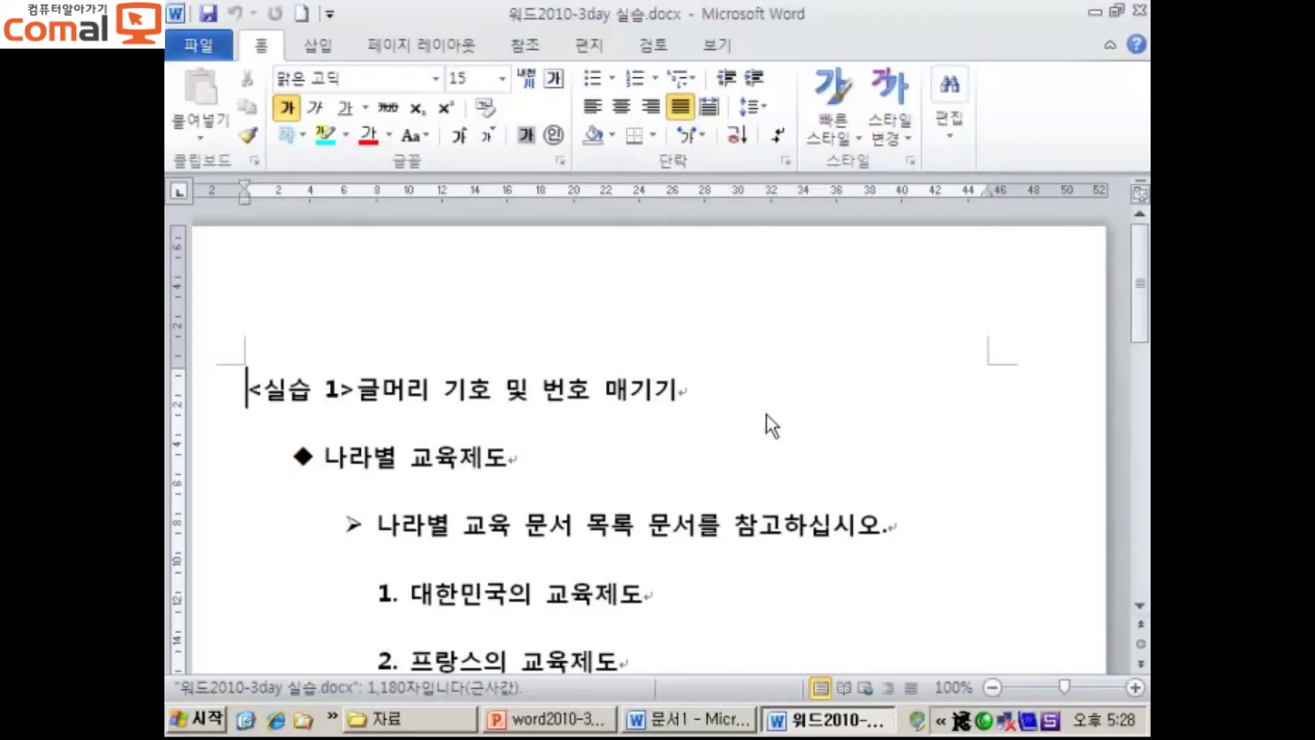
scroll(766, 415, down, 2)
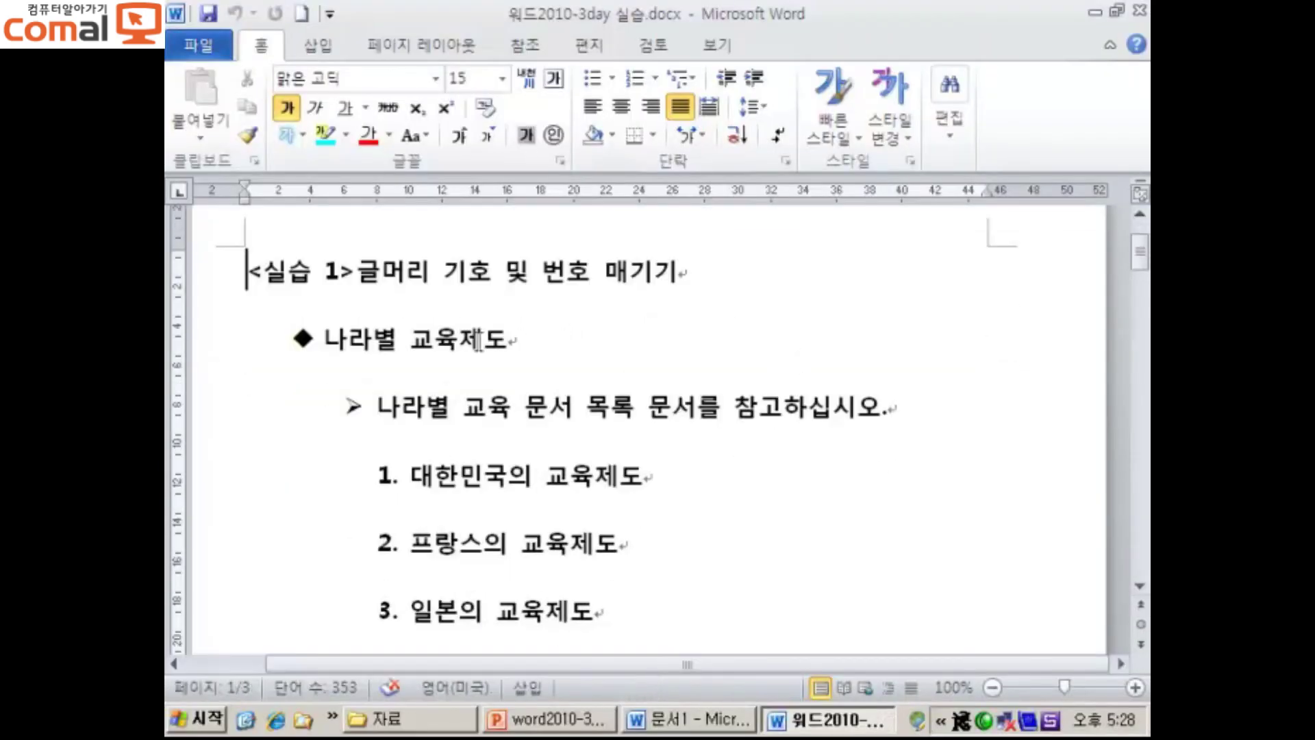
drag(324, 339, 491, 342)
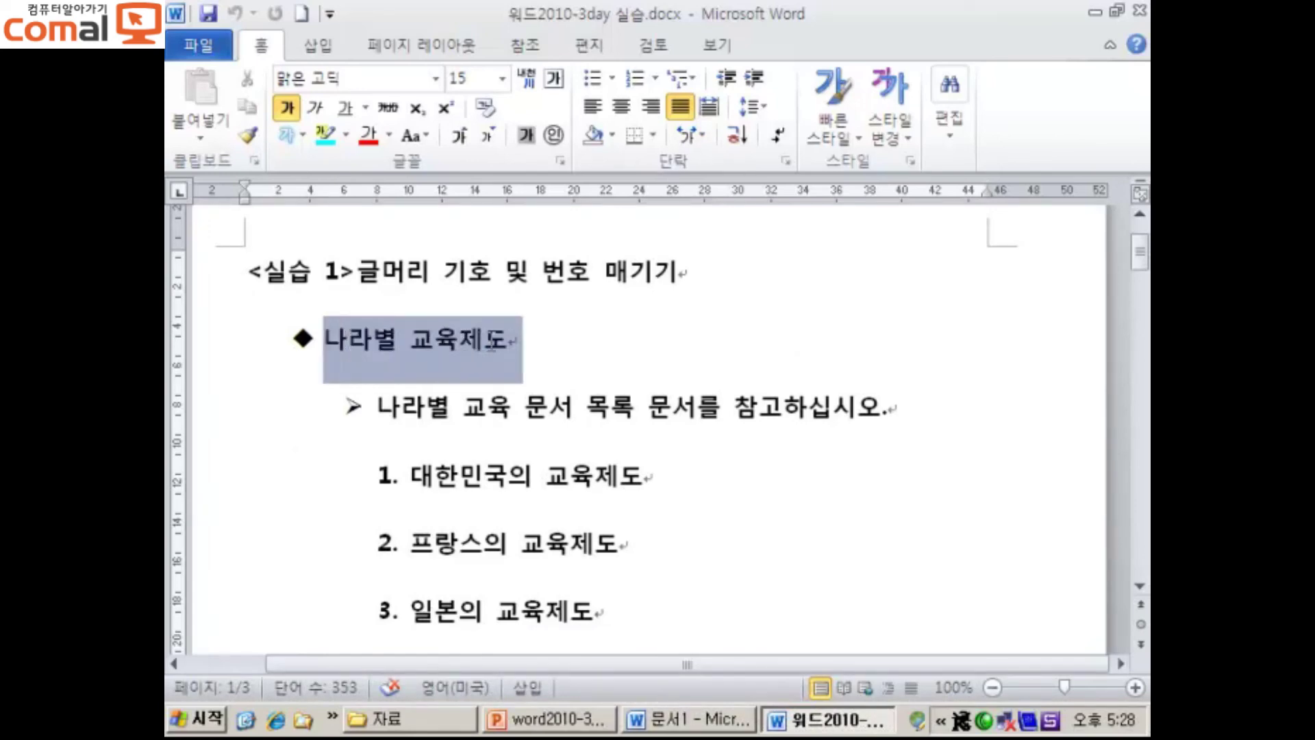
click(327, 339)
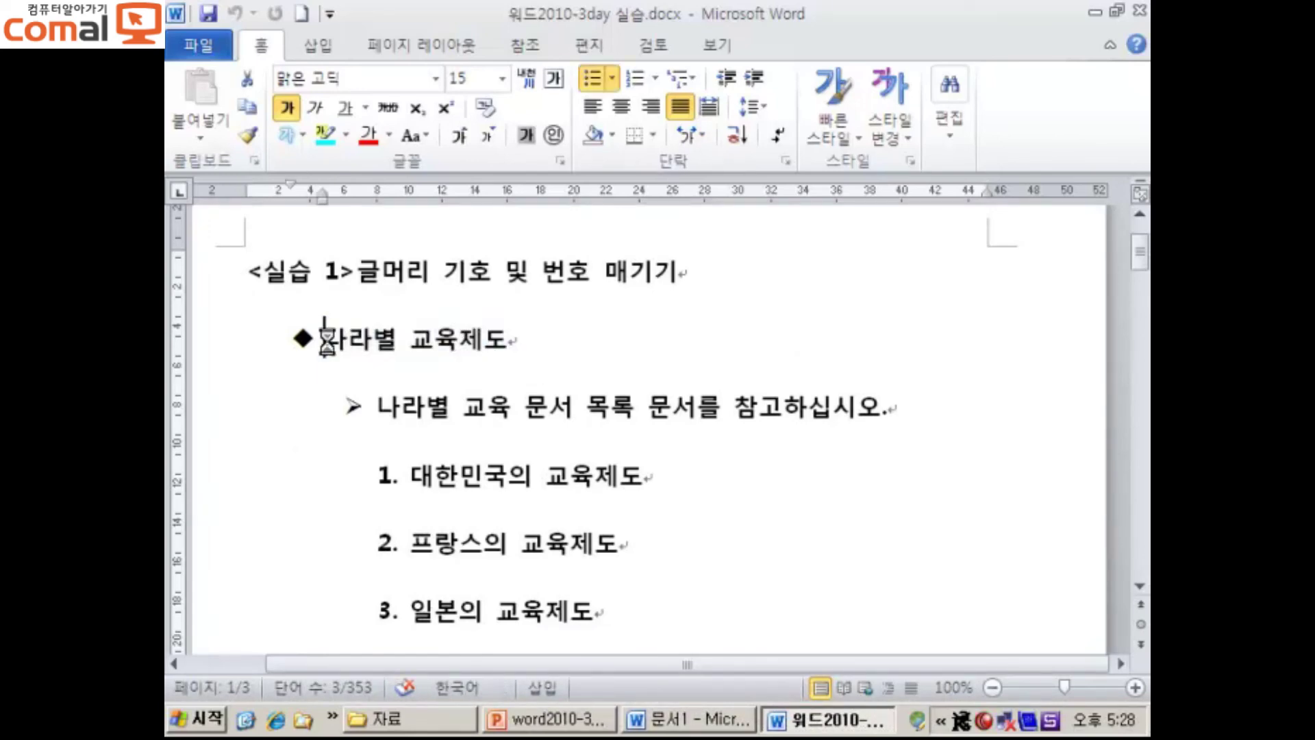
scroll(782, 350, down, 2)
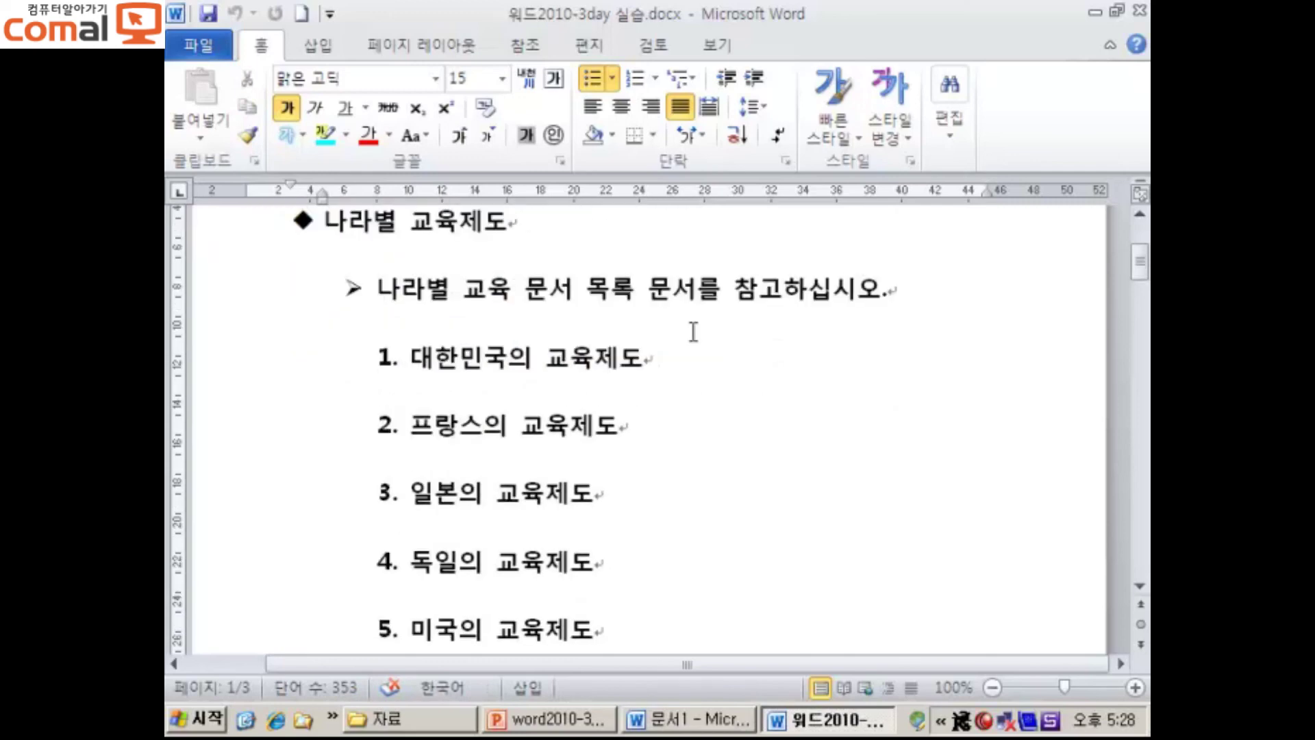
click(370, 287)
click(414, 346)
scroll(441, 340, down, 4)
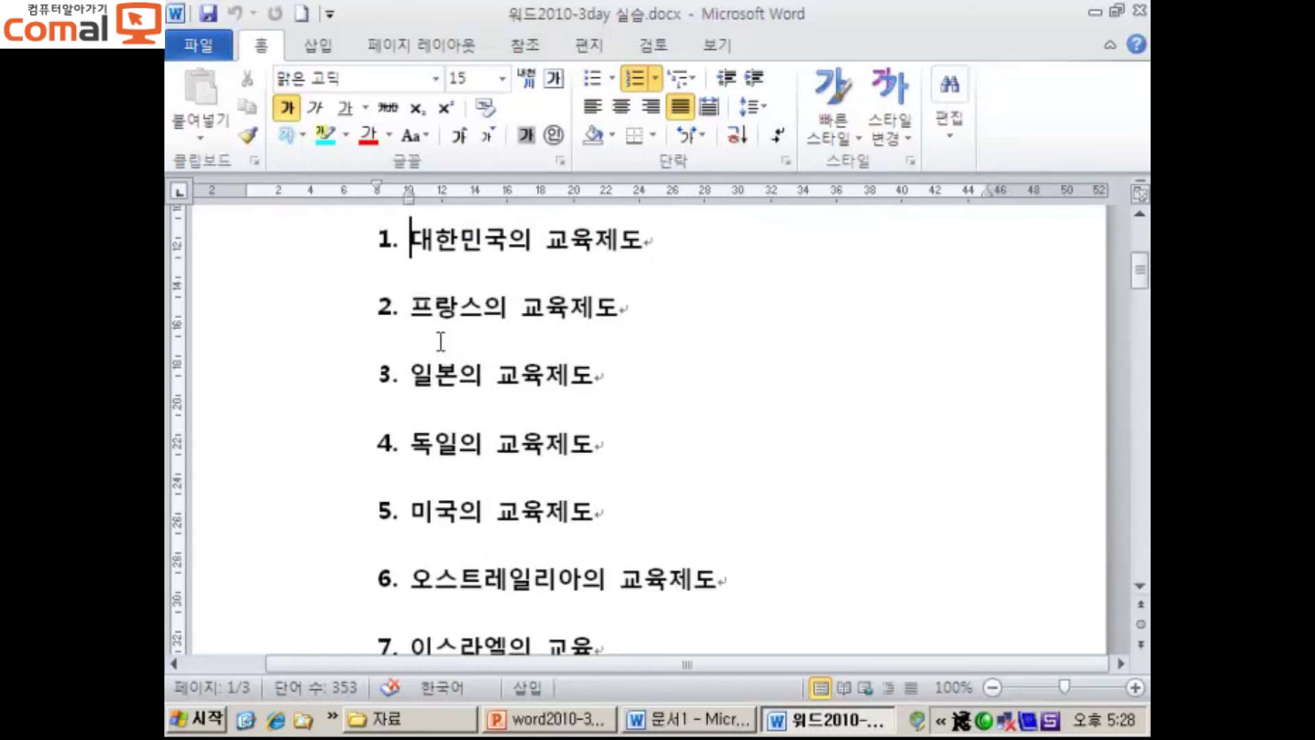
- Apply the black diamond bullet to the line 나라별 교육제도 below the 실습) heading
scroll(440, 341, down, 10)
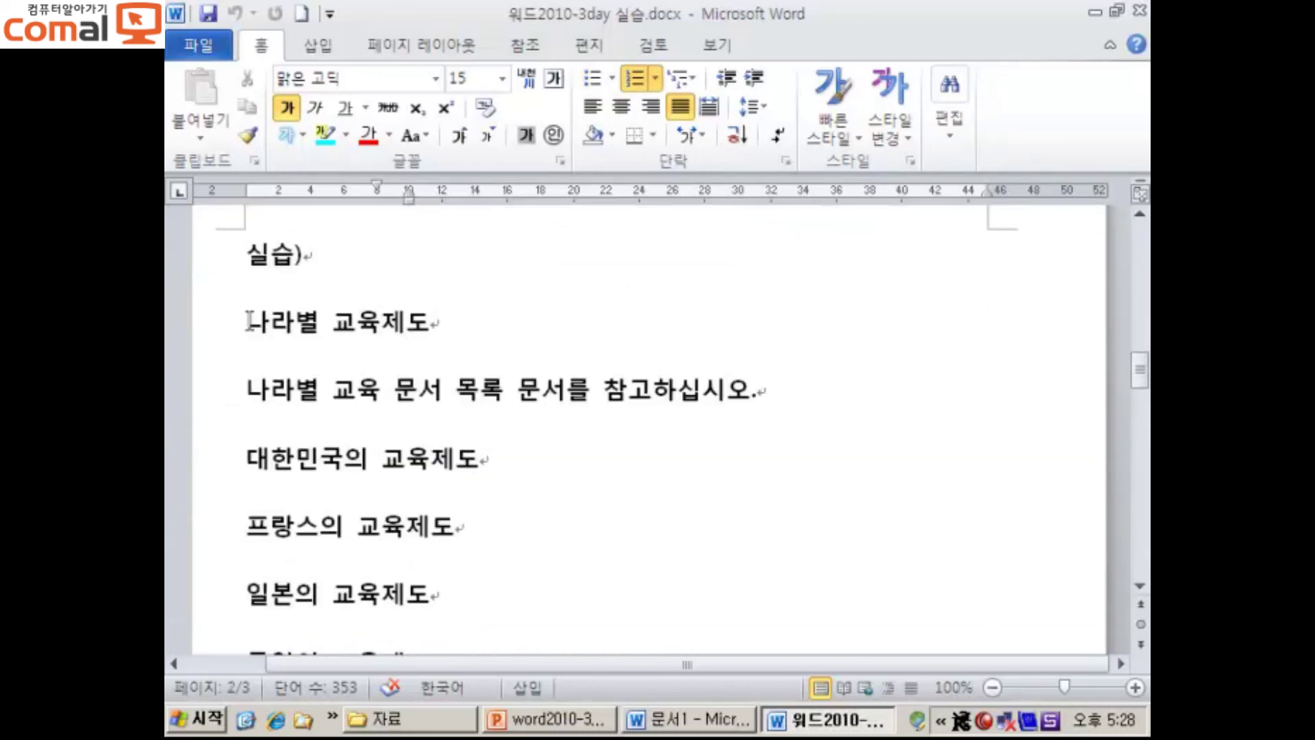
click(248, 317)
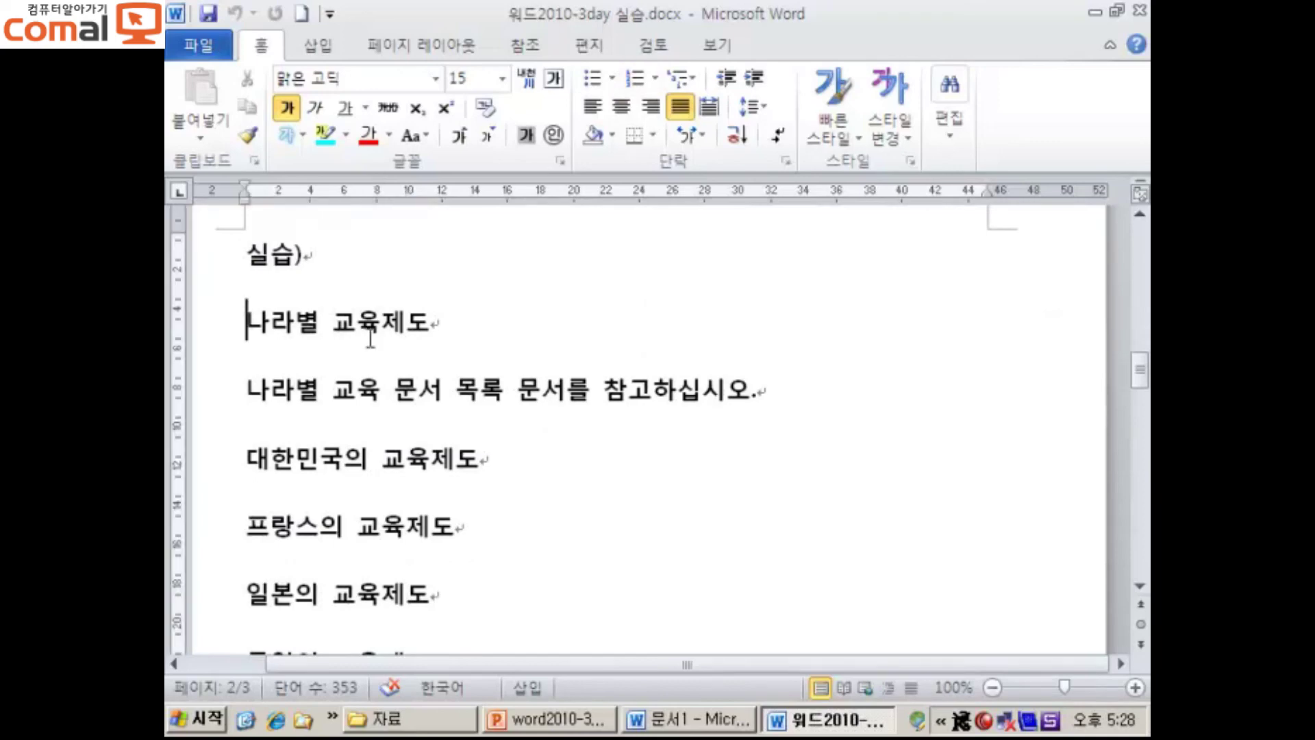
click(614, 80)
click(614, 79)
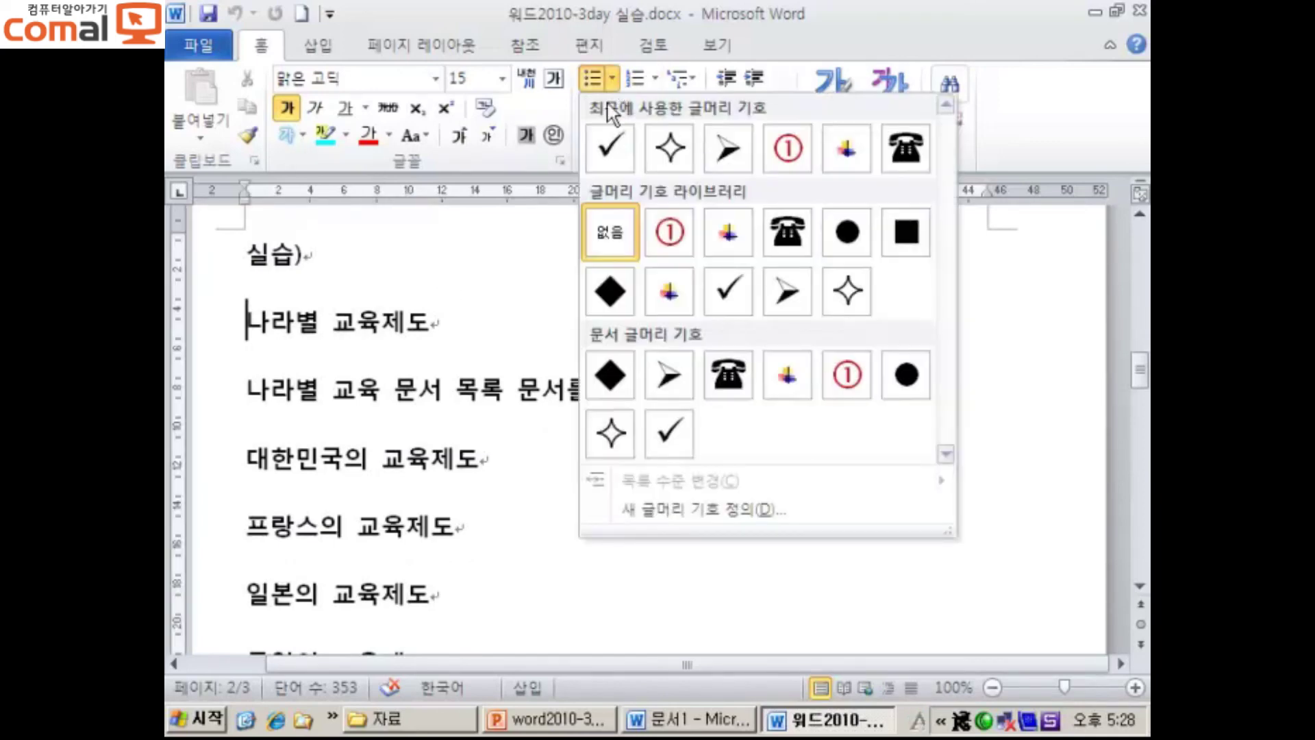
click(620, 291)
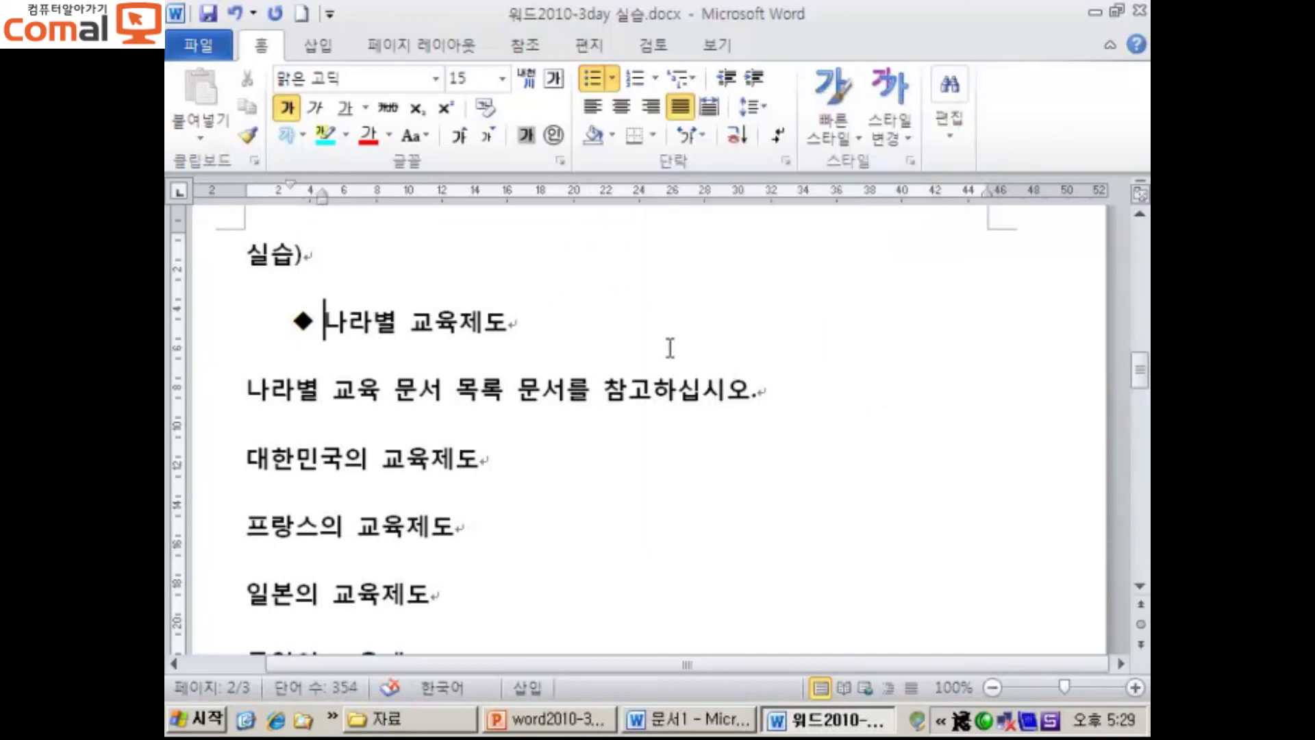
- Apply the arrowhead bullet to the line 나라별 교육 문서 목록 문서를 참고하십시오. after checking it against the sample list
click(252, 388)
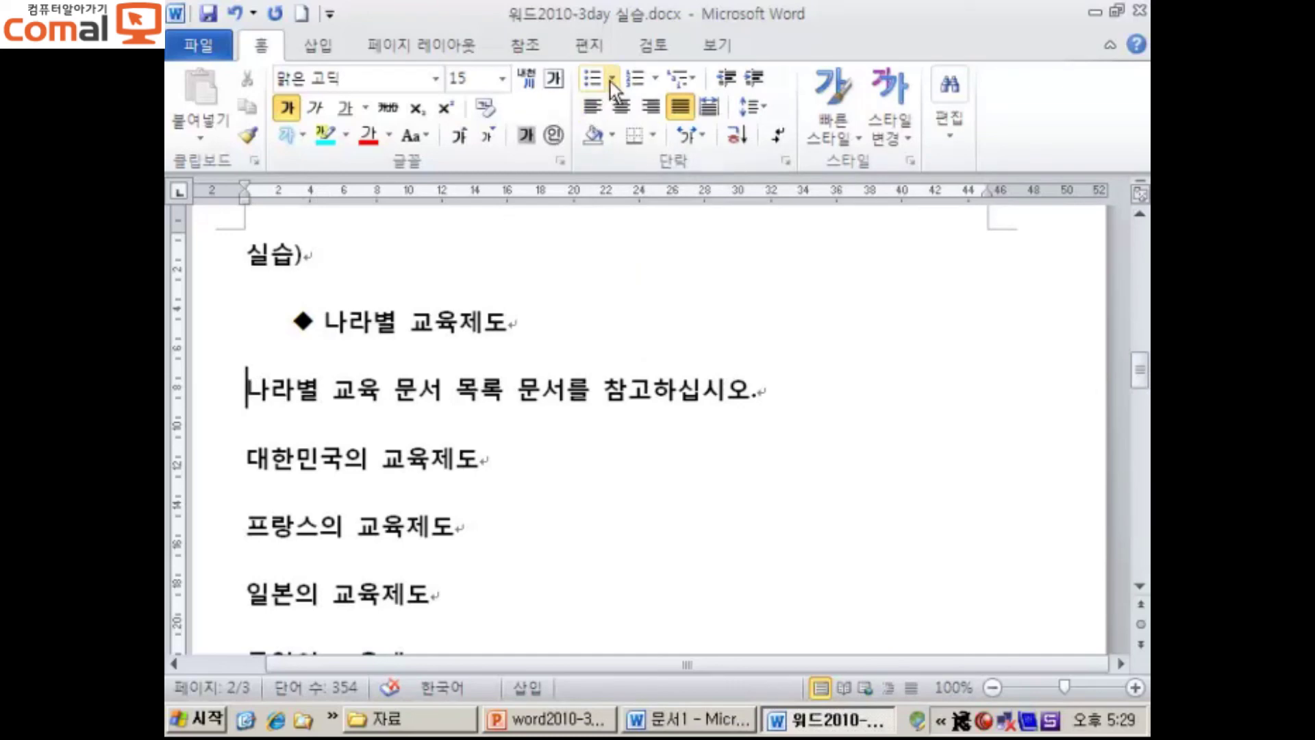
scroll(561, 370, up, 8)
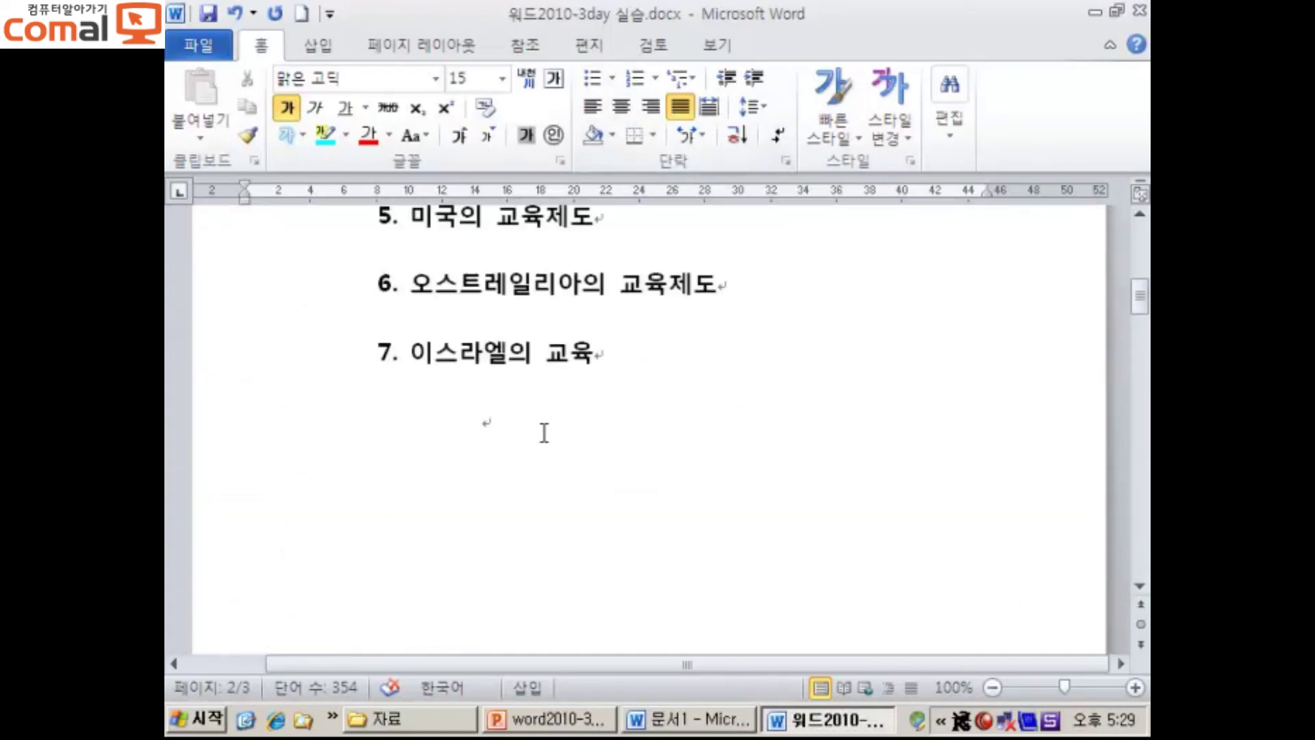
scroll(544, 433, up, 6)
scroll(557, 479, down, 14)
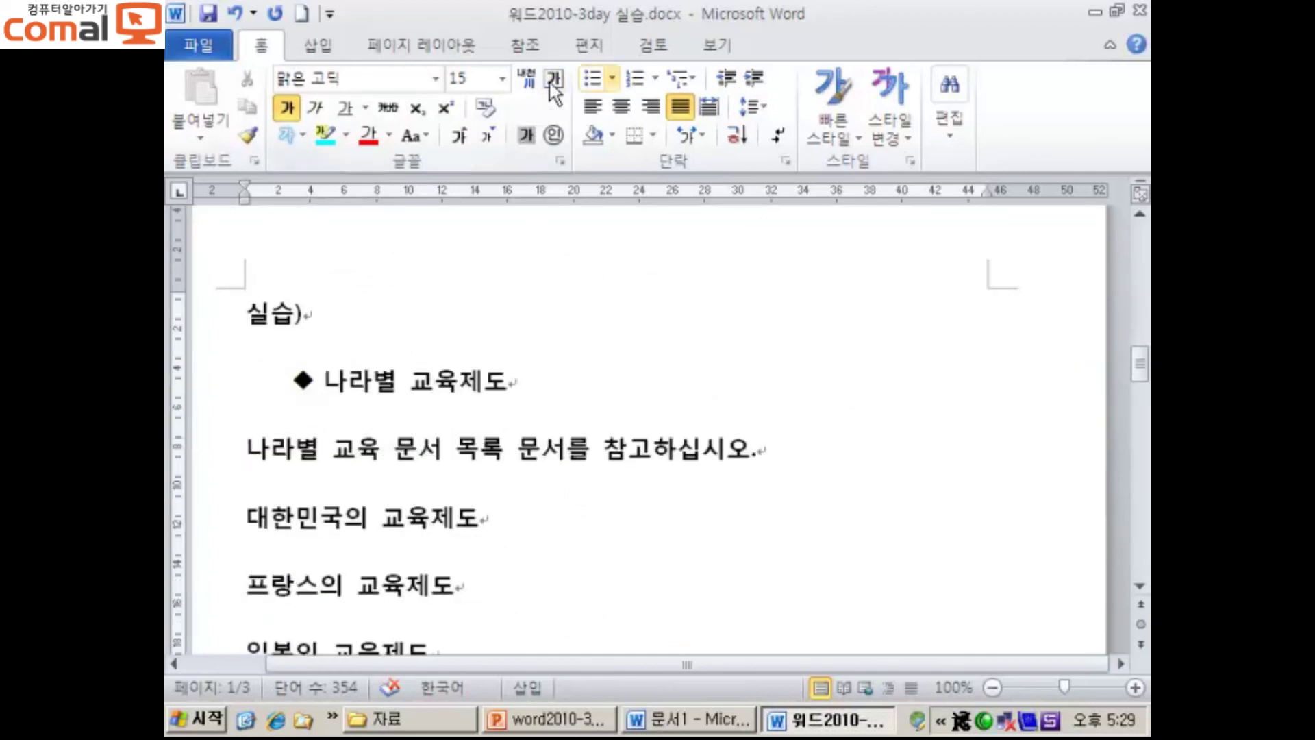
click(613, 77)
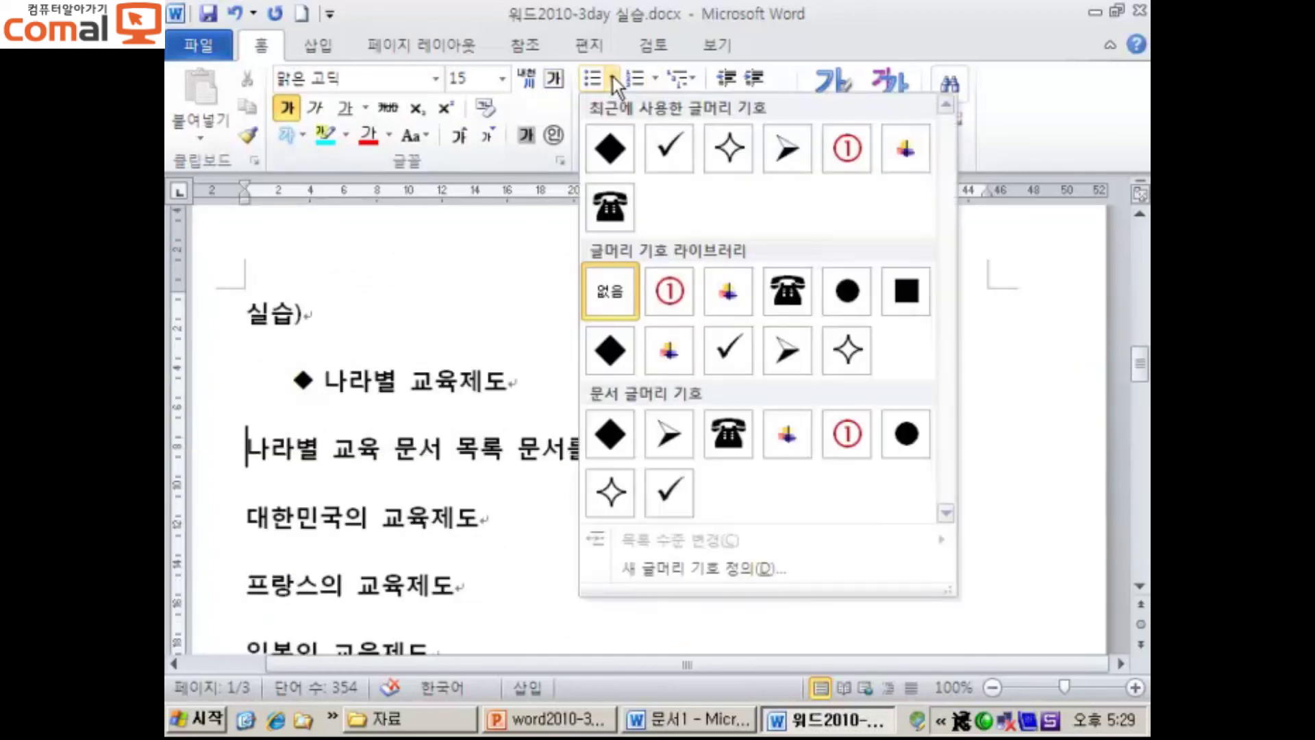
click(807, 358)
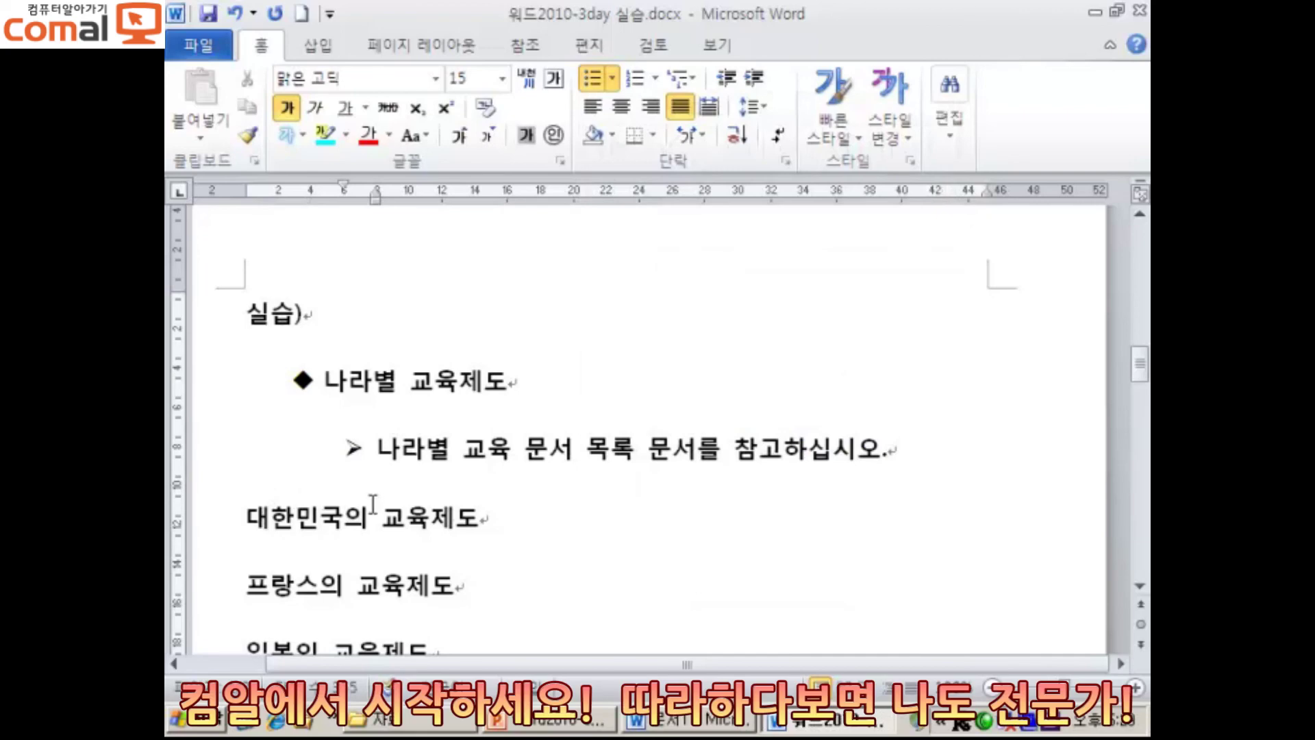
- Apply the 1. 2. 3. numbering format to the block of country lines starting with 대한민국의 교육제도
scroll(399, 493, down, 5)
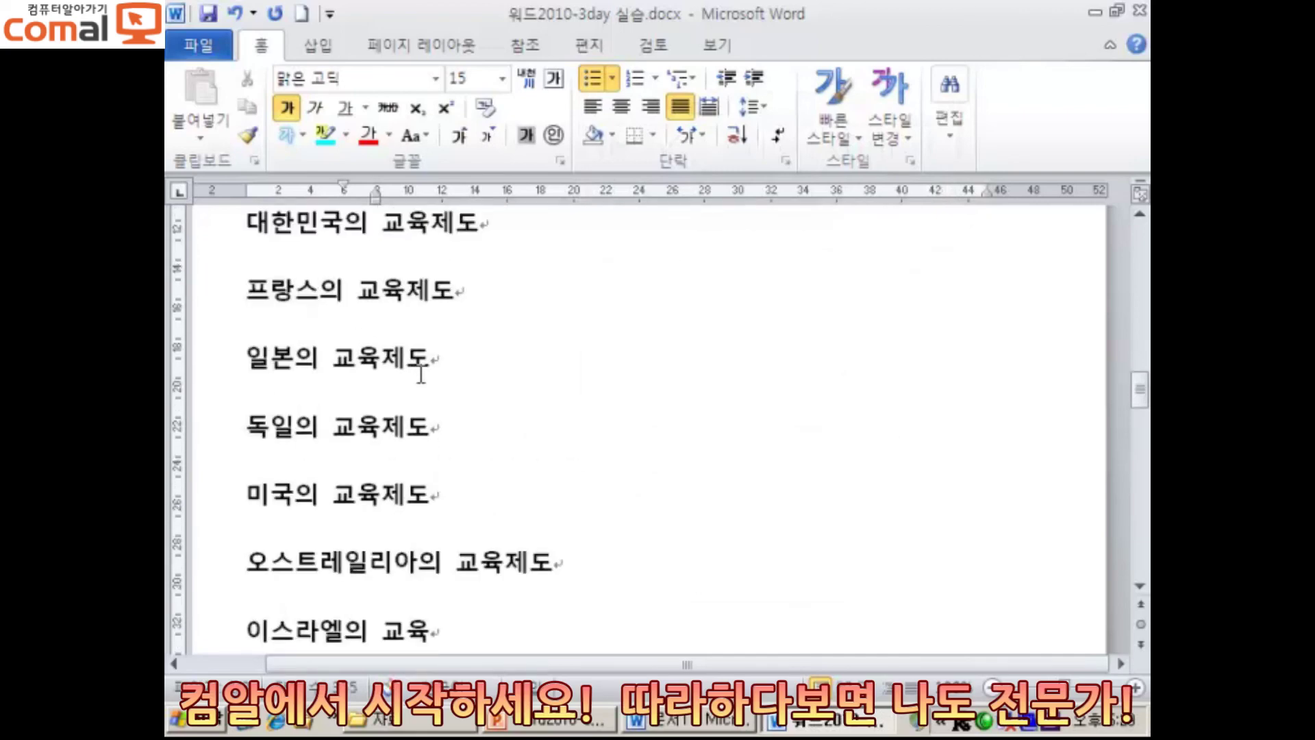
scroll(418, 373, up, 2)
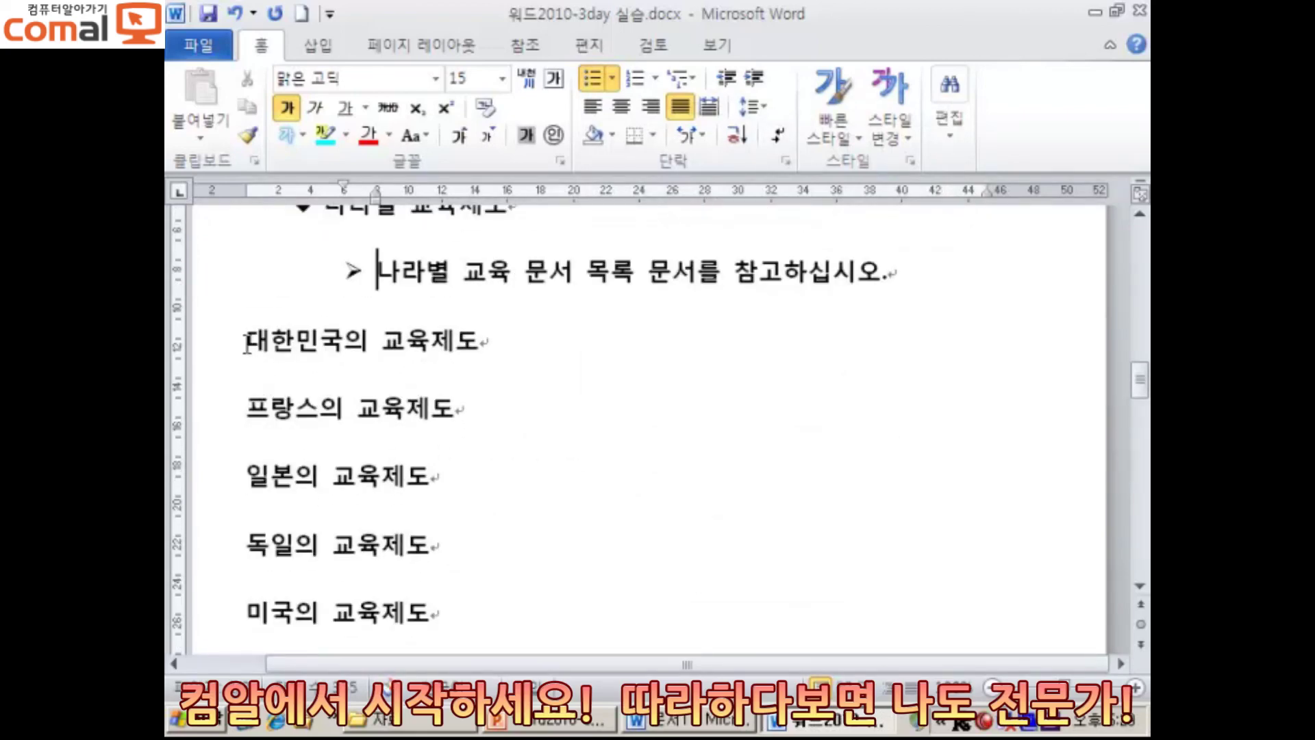
drag(247, 342, 493, 310)
scroll(531, 343, up, 10)
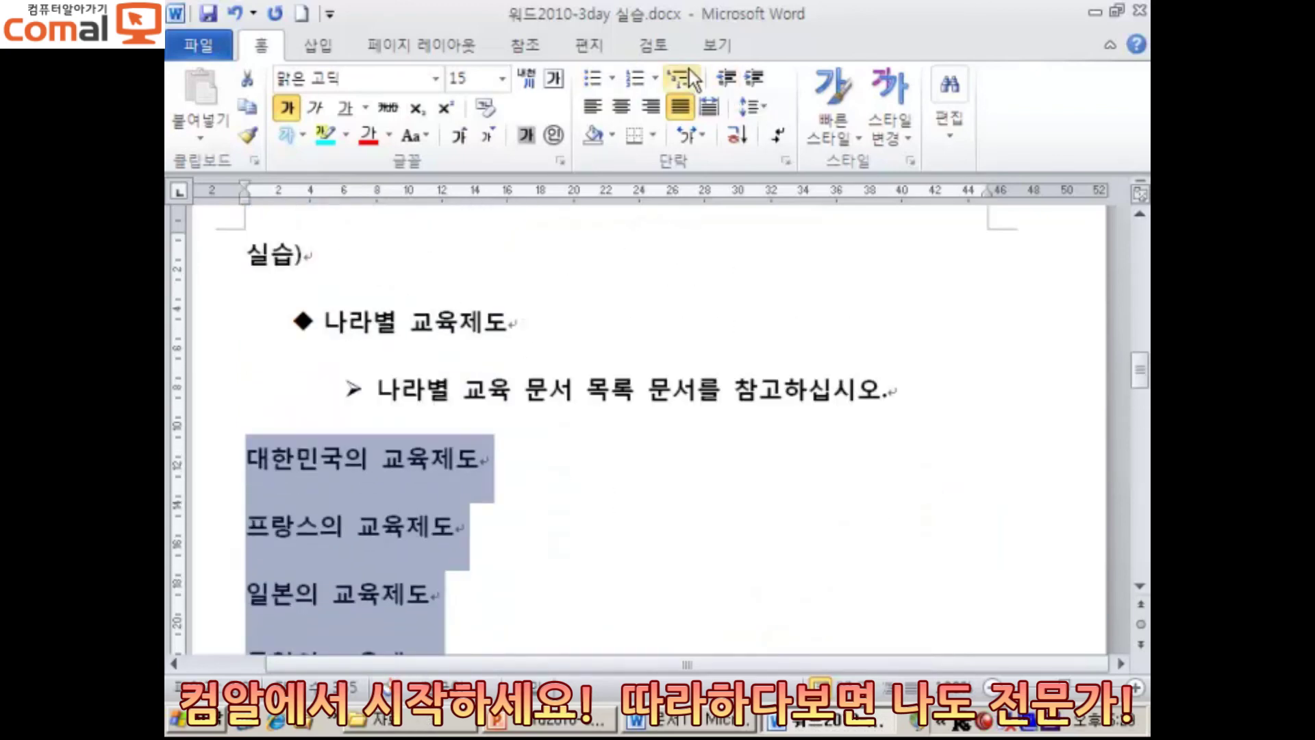
click(656, 78)
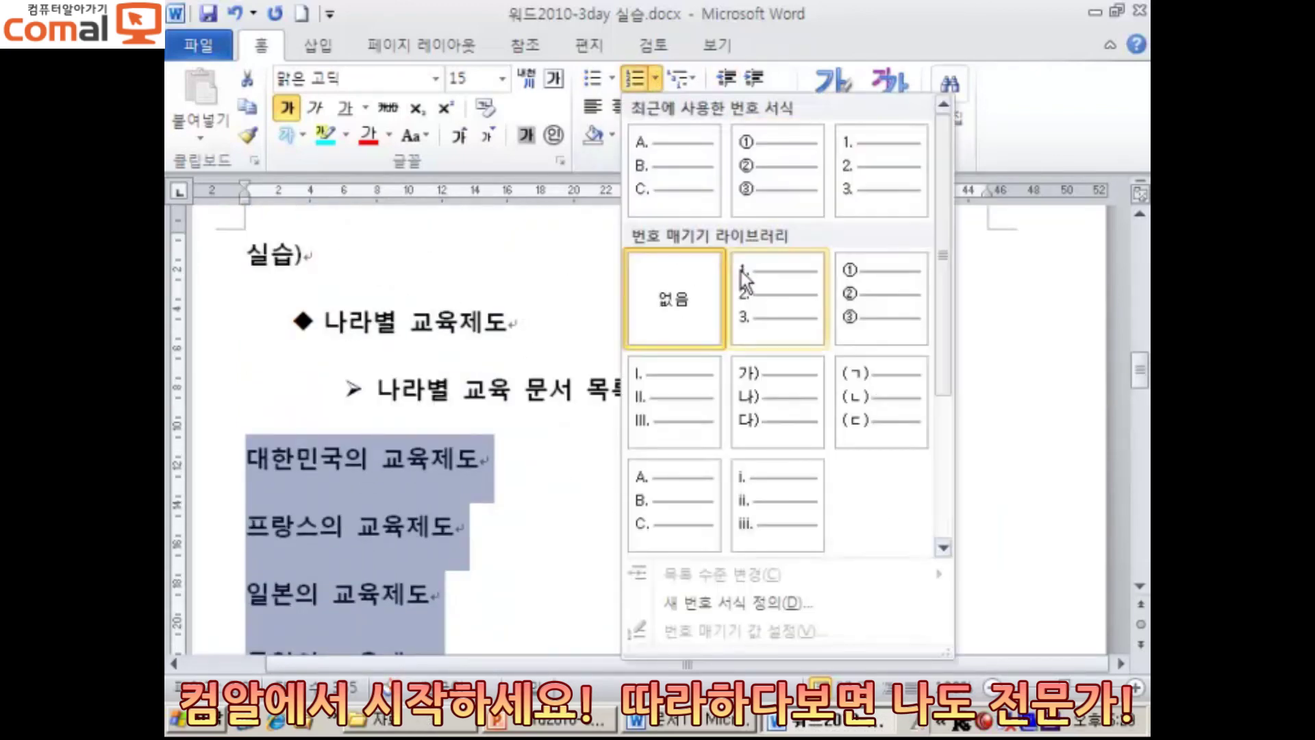
click(746, 294)
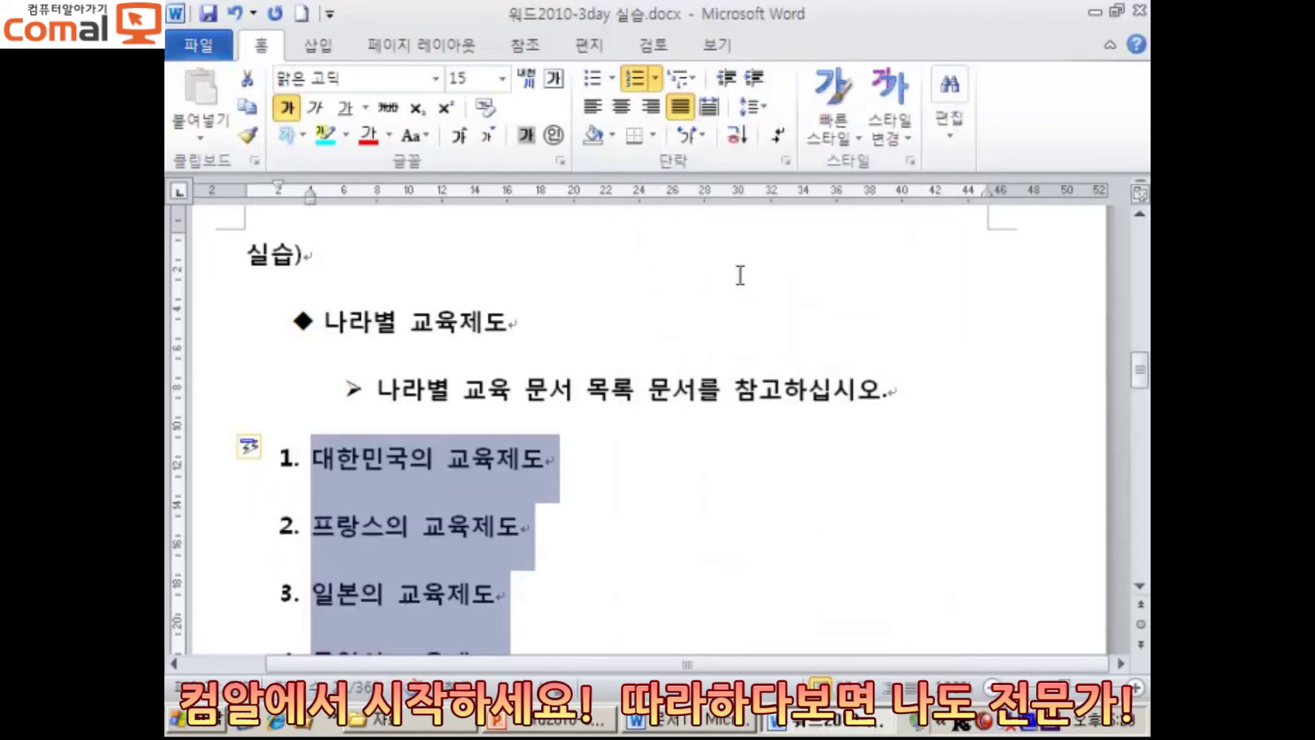
- Indent the numbered country list further so its numbers start at about 8 and its text at about 10 on the ruler
key(Tab)
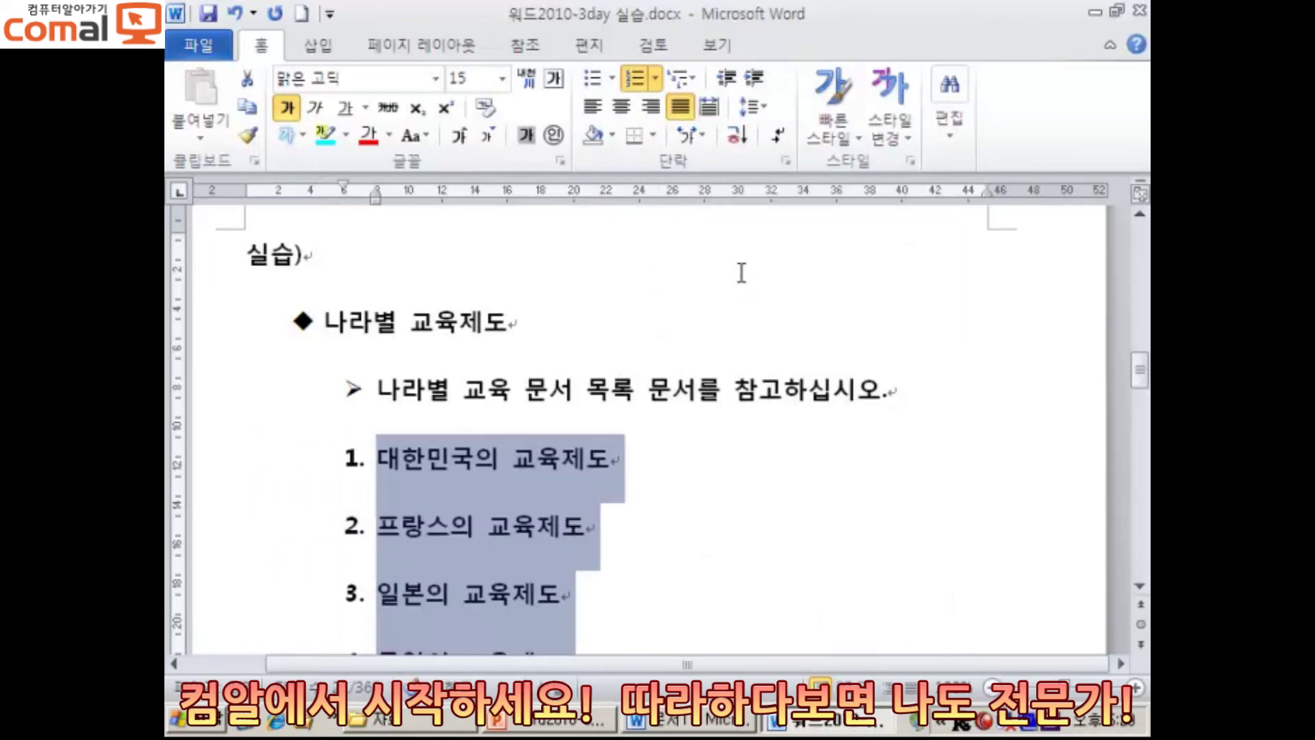
key(Tab)
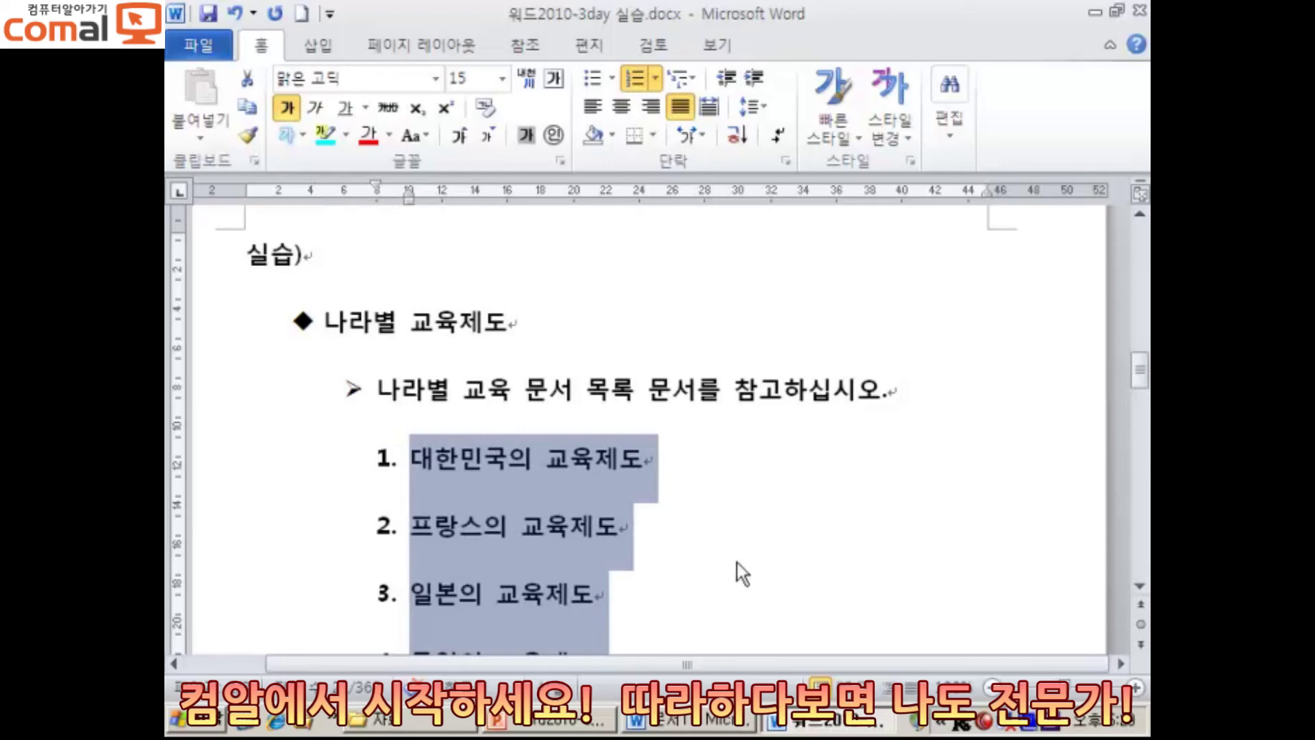
click(728, 534)
- Compare the numbered practice list with the sample under <실습 1> and go to the <실습 2> 단락 서식 section
scroll(712, 500, down, 4)
scroll(710, 486, up, 6)
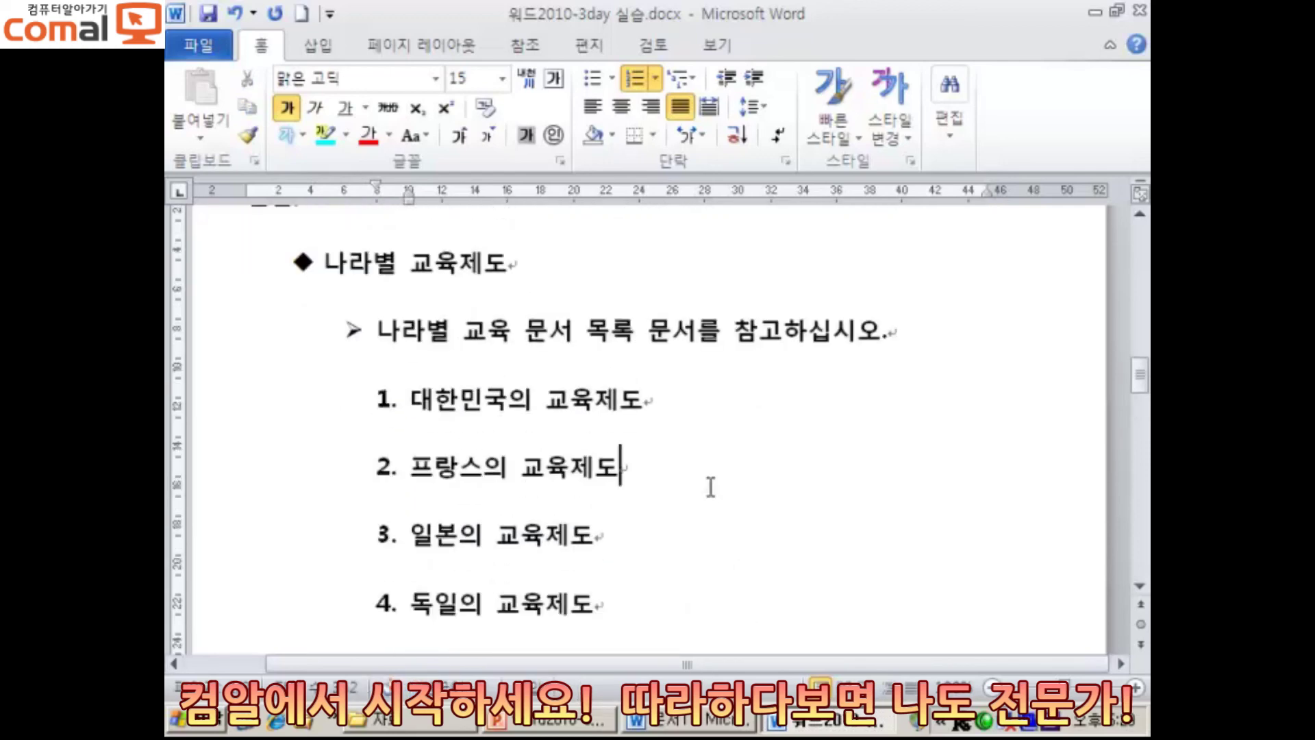
scroll(521, 479, down, 9)
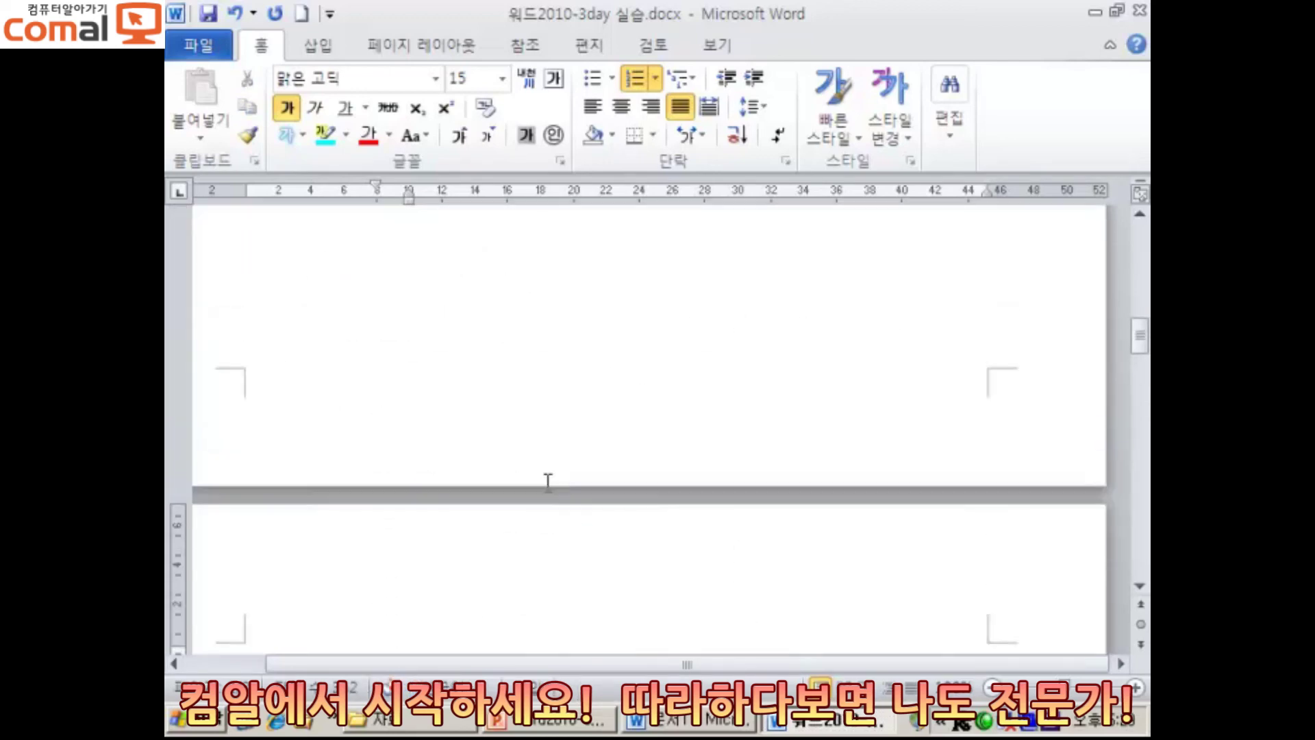
scroll(548, 411, up, 3)
scroll(537, 345, up, 6)
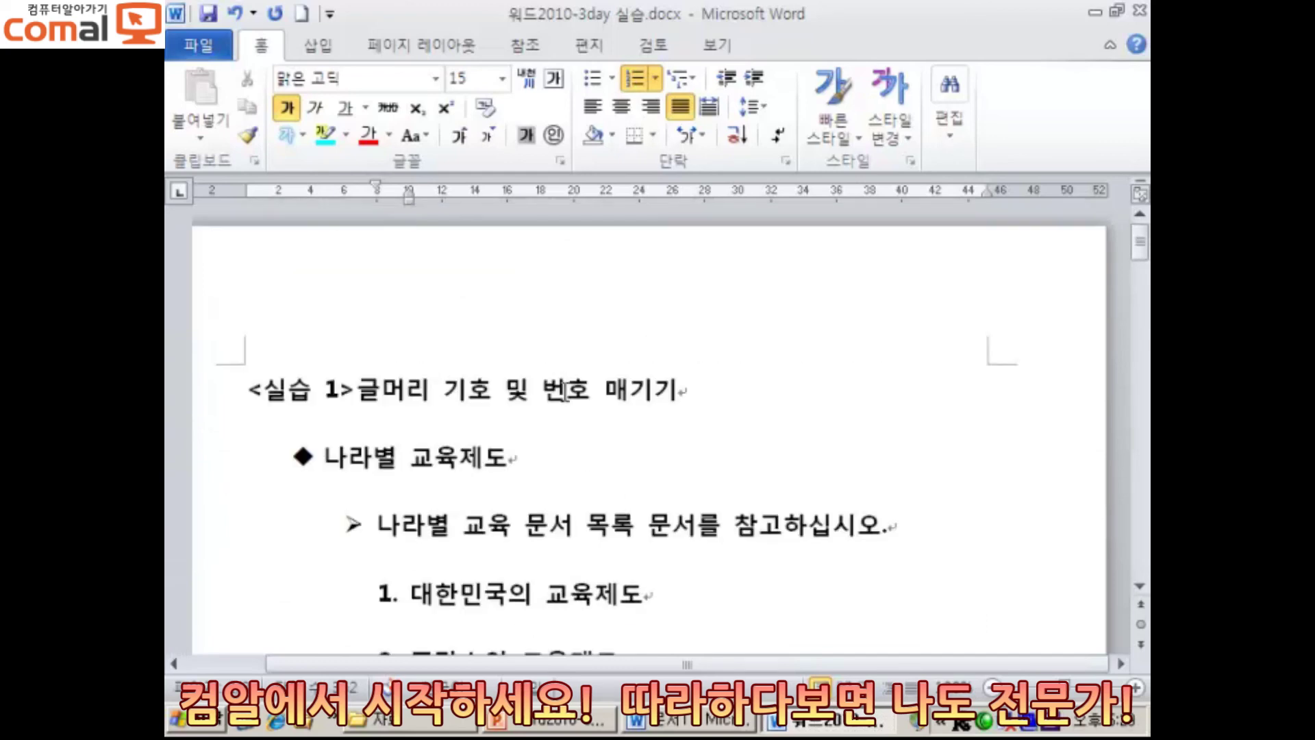
scroll(562, 376, down, 10)
scroll(572, 383, up, 8)
scroll(578, 373, down, 6)
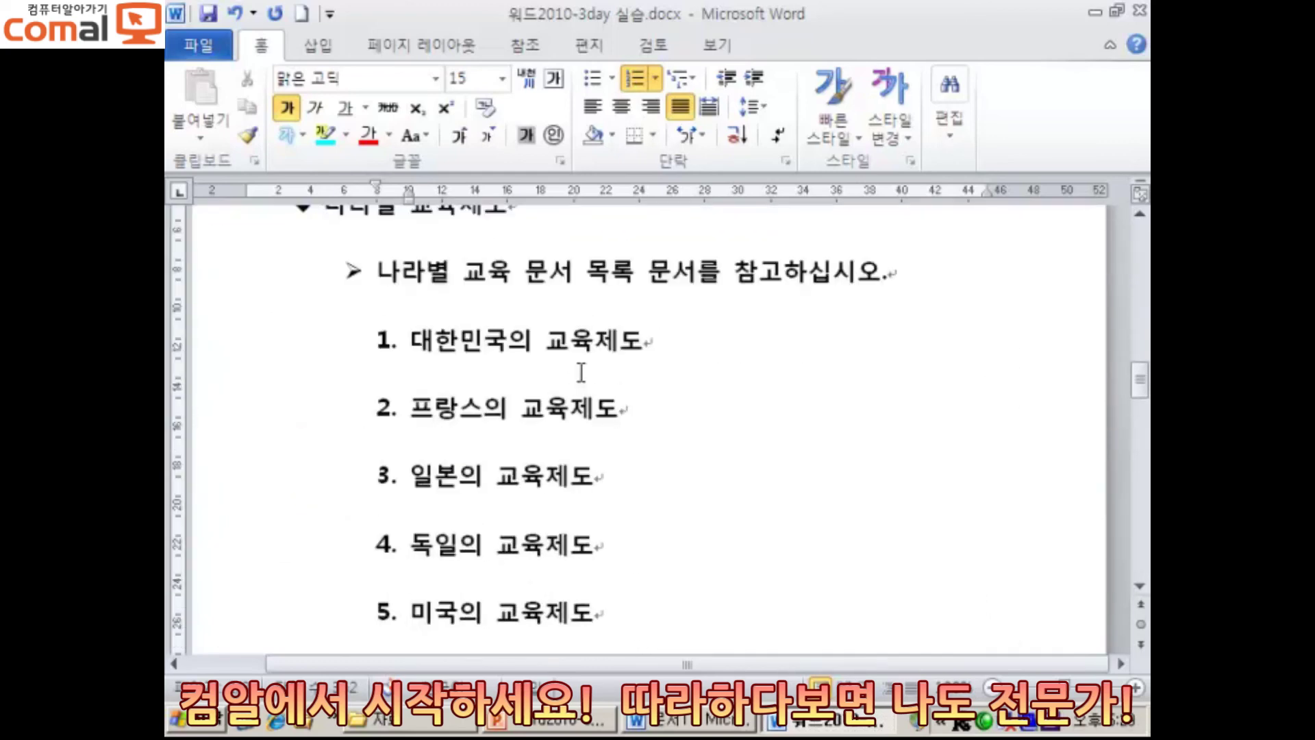
scroll(567, 328, down, 6)
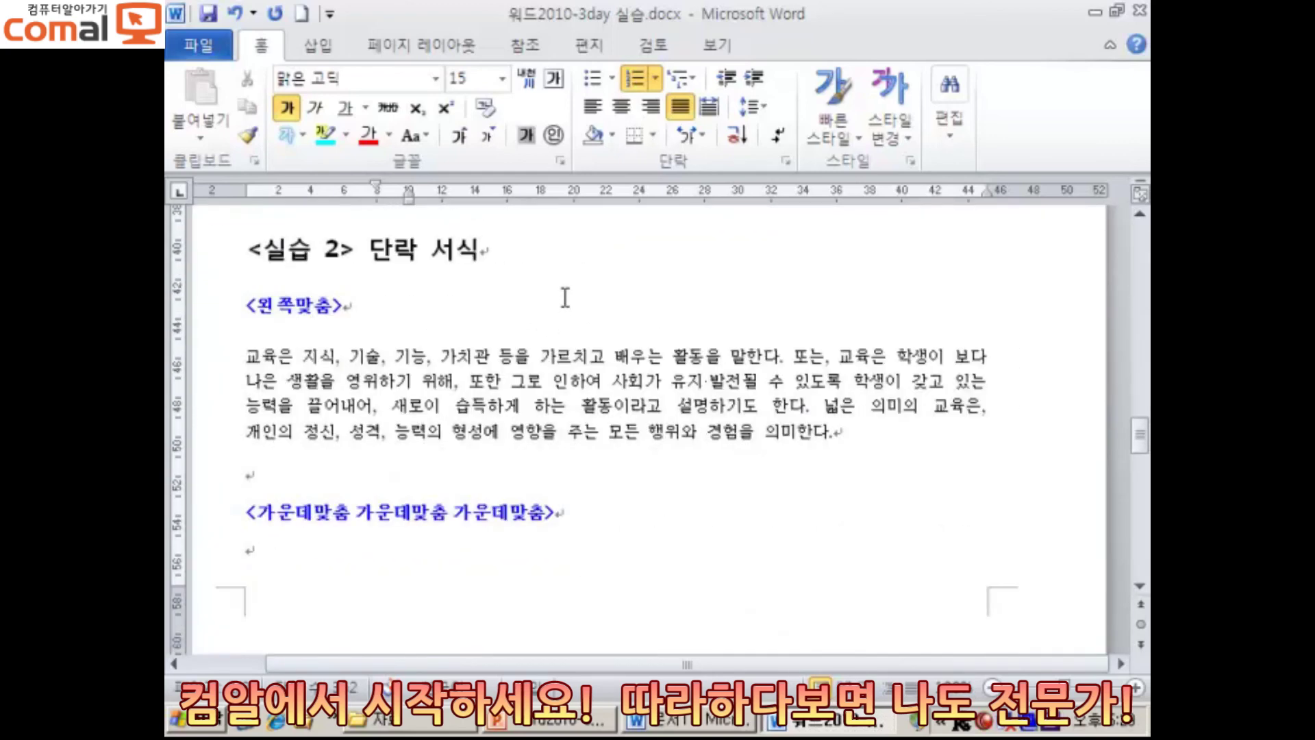